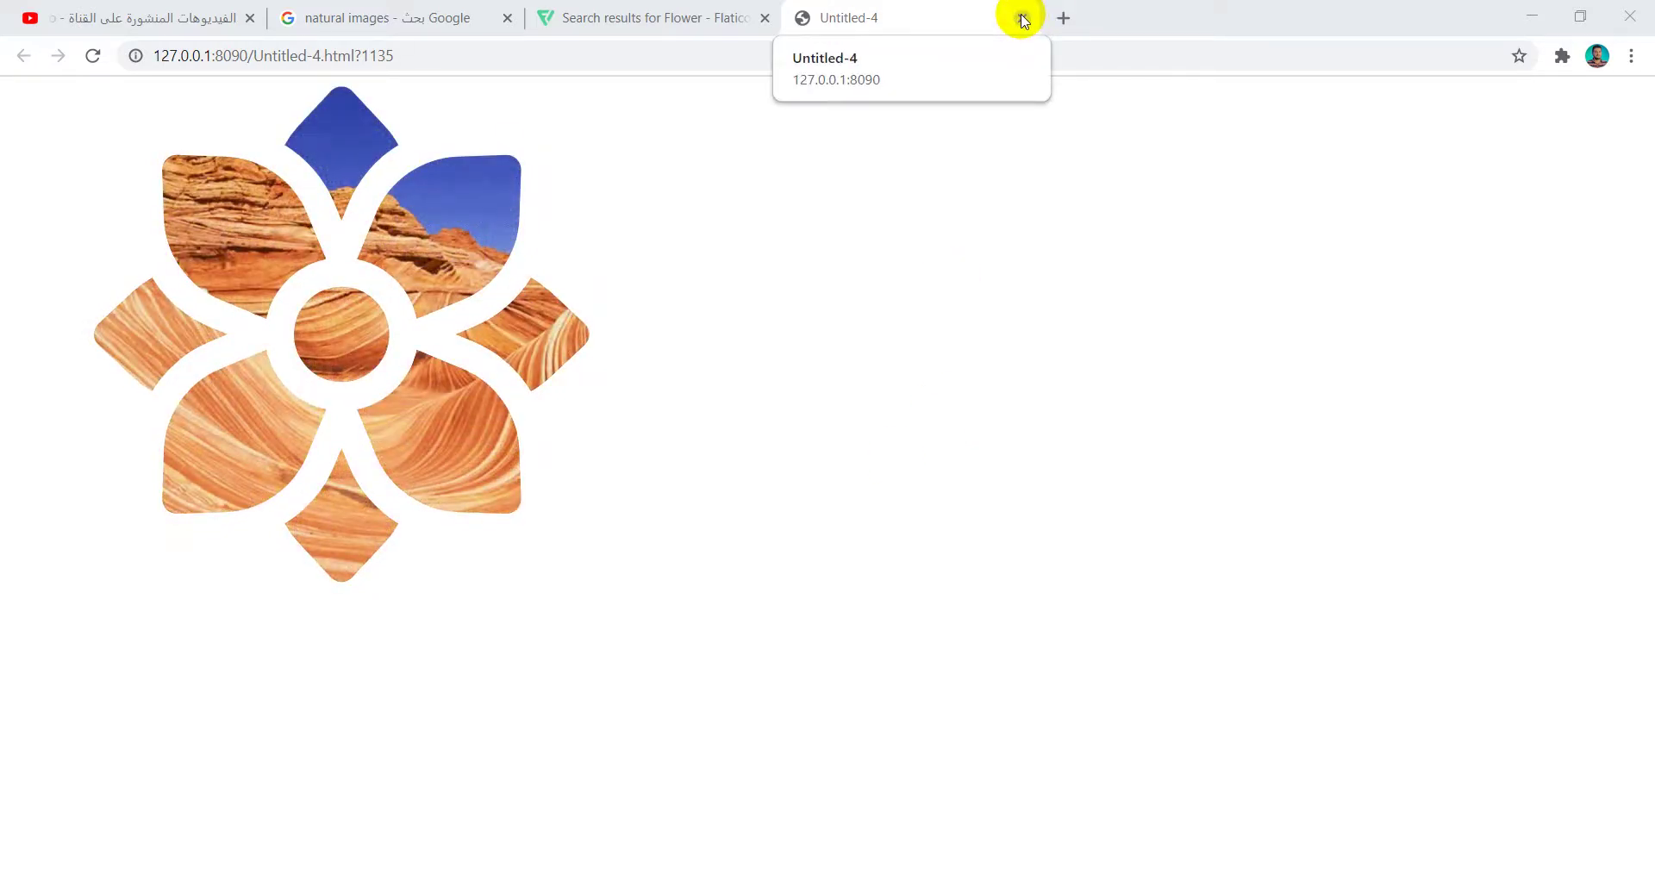
- Close the Untitled-4 browser preview and import pexels-photo-257360, San-Quirico-Val-d'Orcia-Tuscany-Italy and 564f7ed2c28144be008b456c from File Explorer into the Animate library
left_click(1021, 19)
key("alt+Tab")
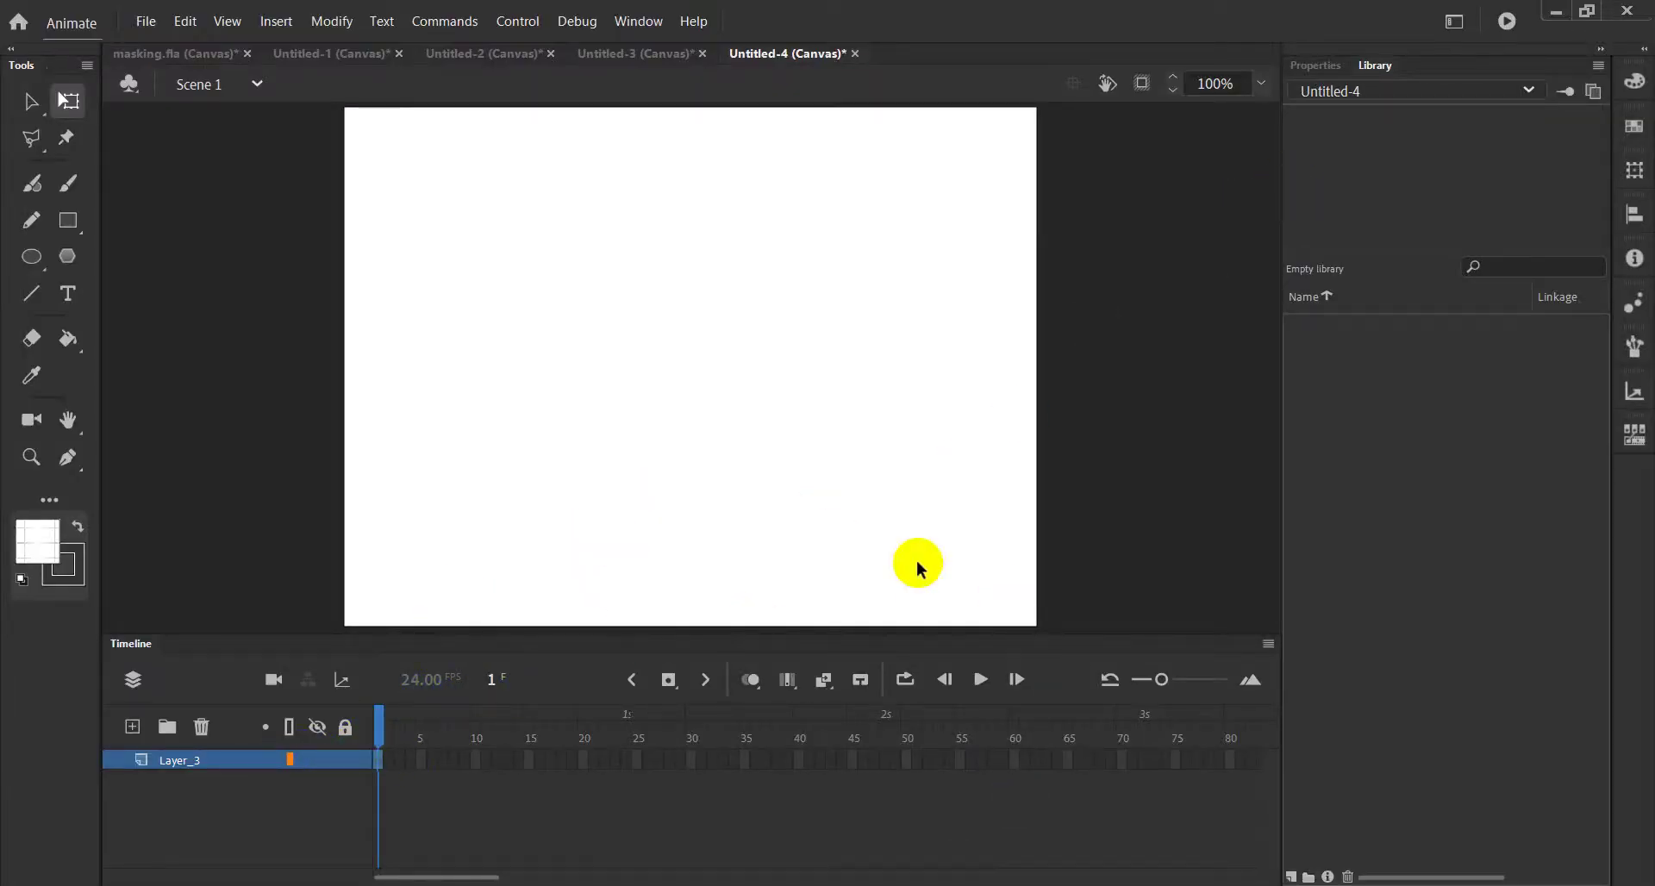
key("alt+Tab")
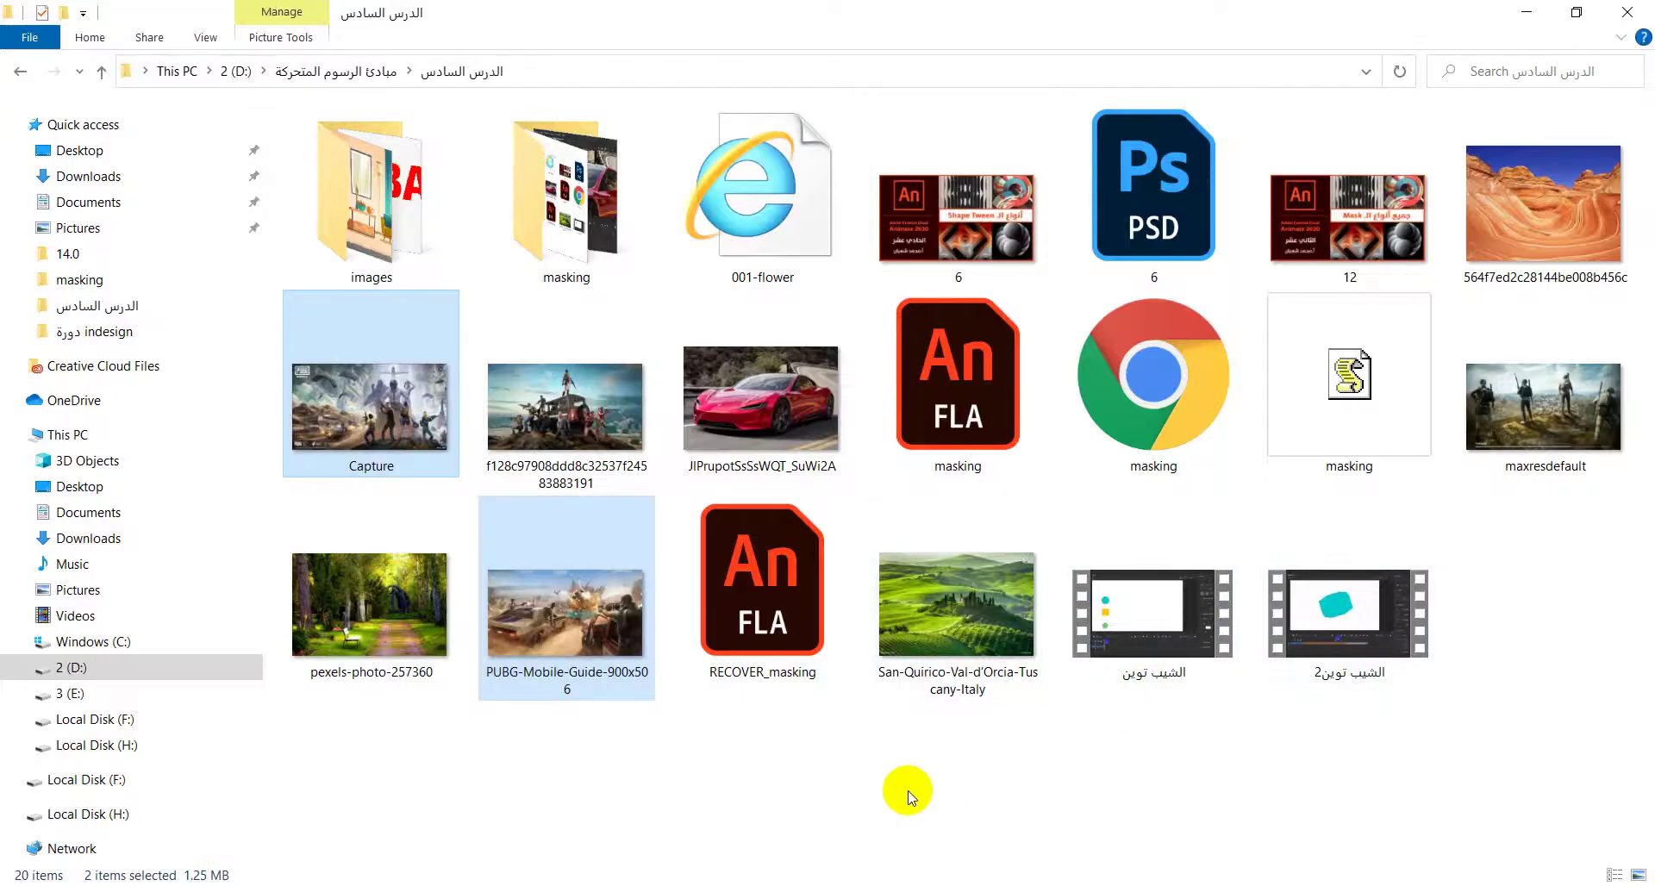
left_click(388, 591)
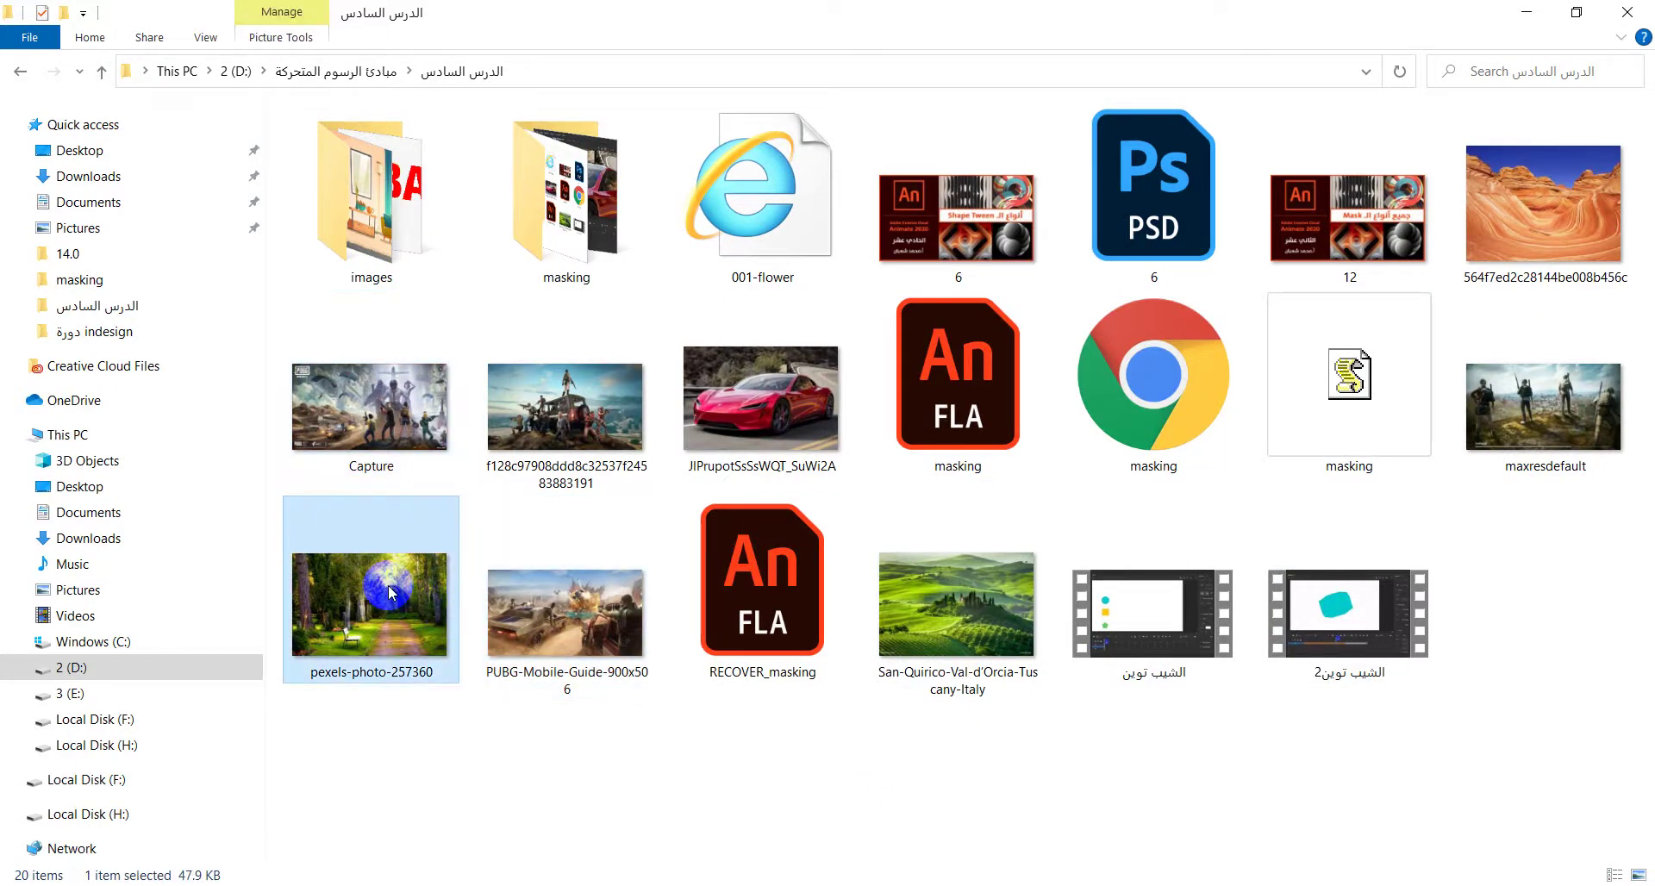
left_click(981, 657, "ctrl")
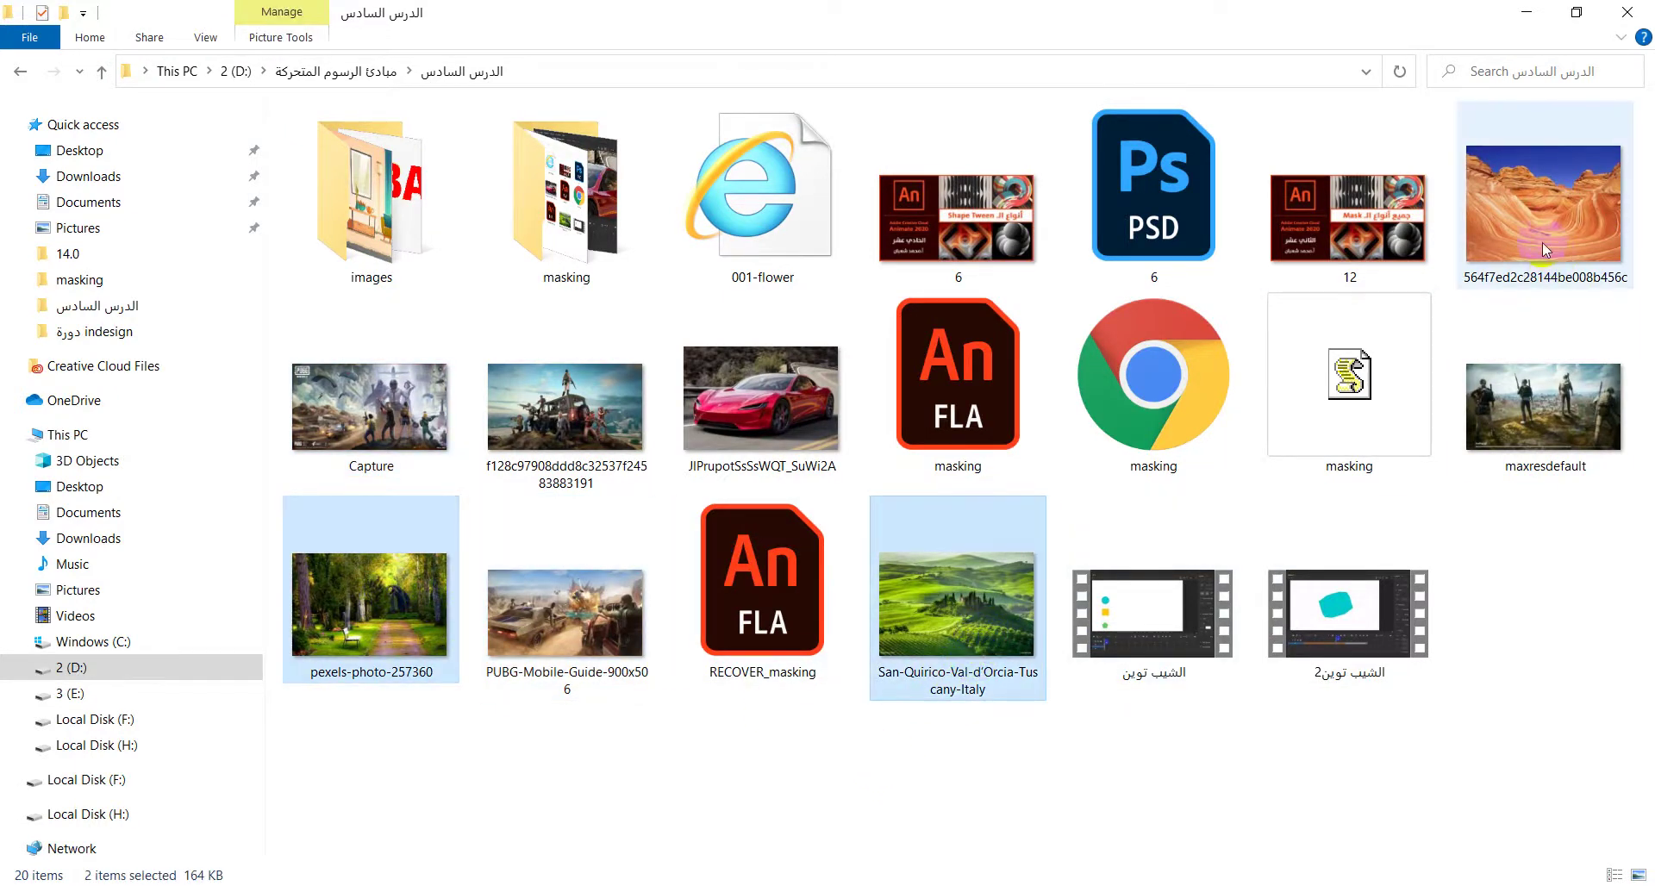
left_click(1543, 215, "ctrl")
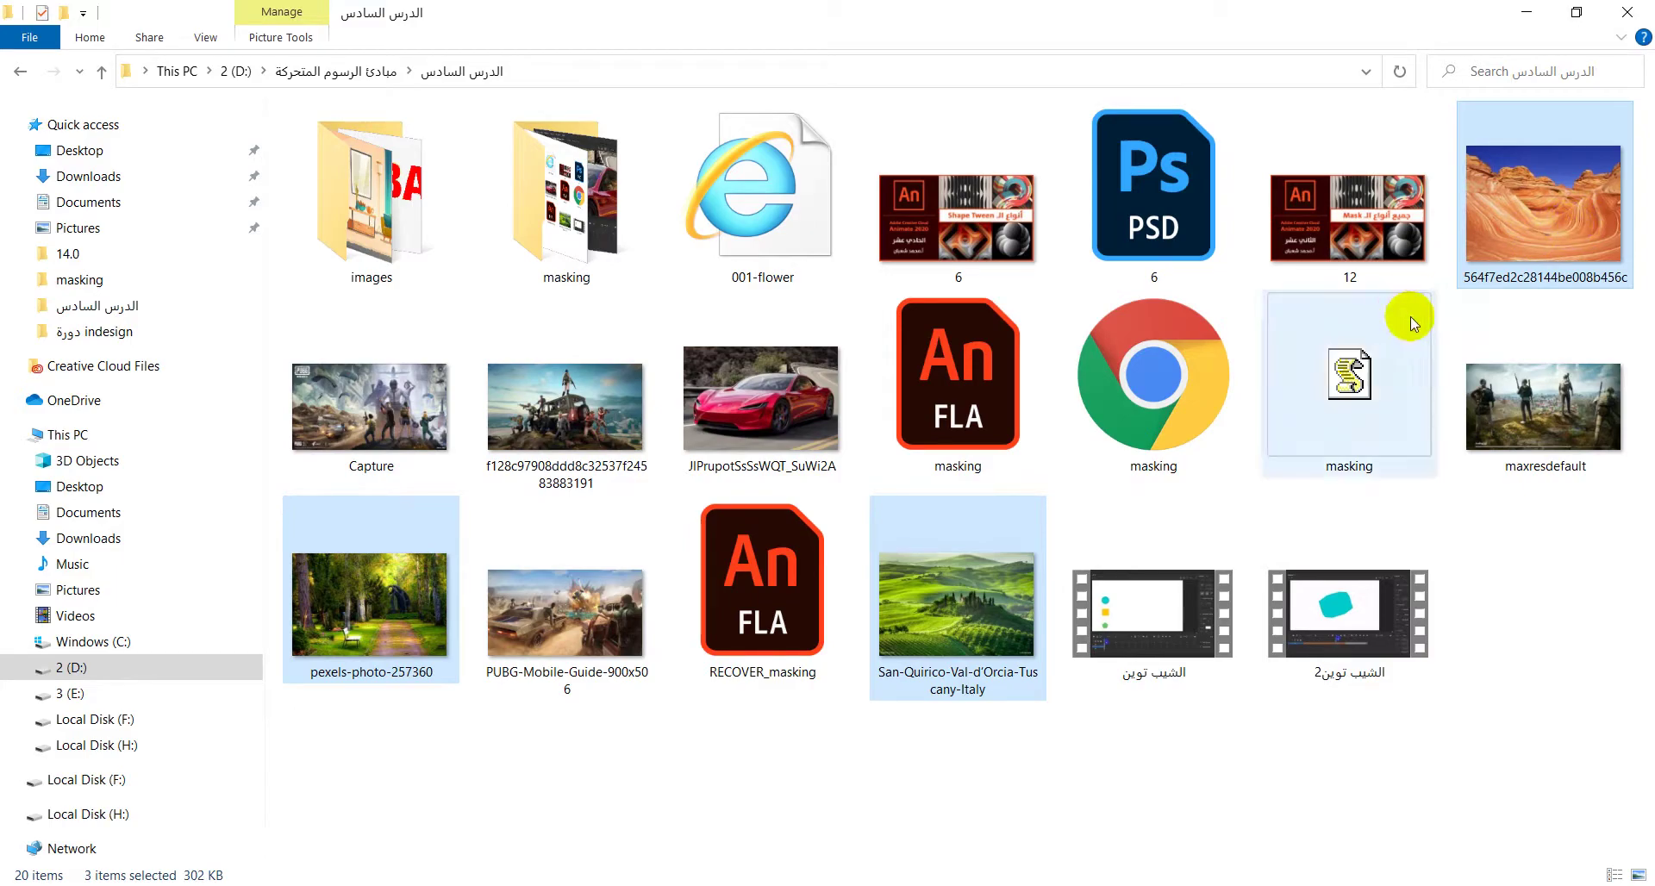
left_click_drag(1547, 186, 1390, 343)
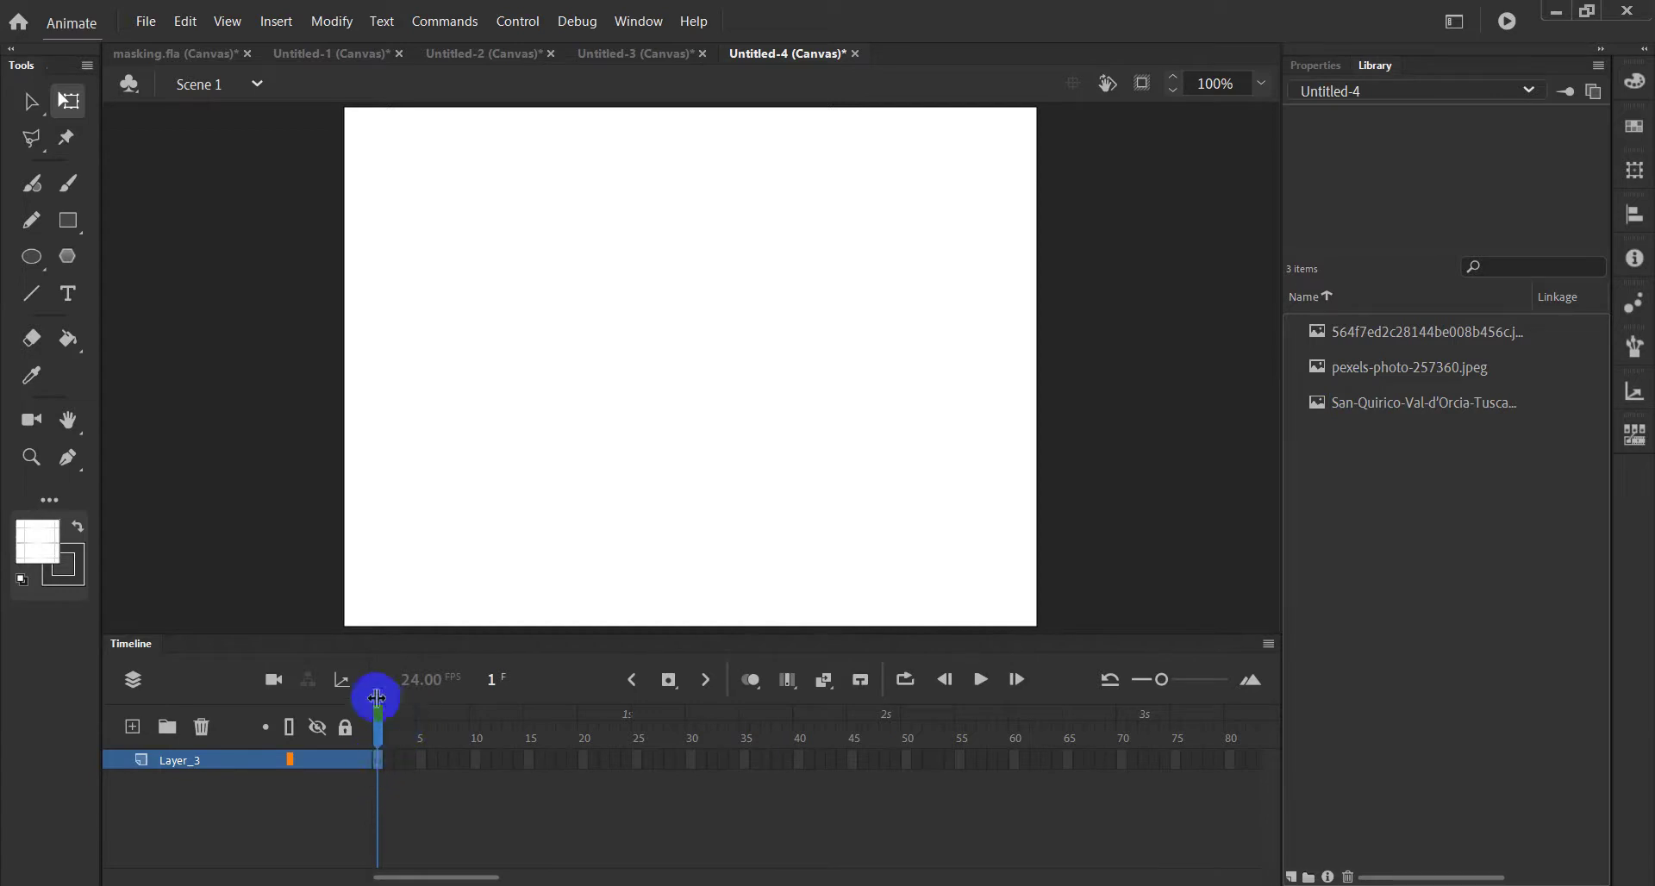
- Place the San-Quirico landscape image from the library on Layer_3 and position it to cover the stage
left_click(1372, 412)
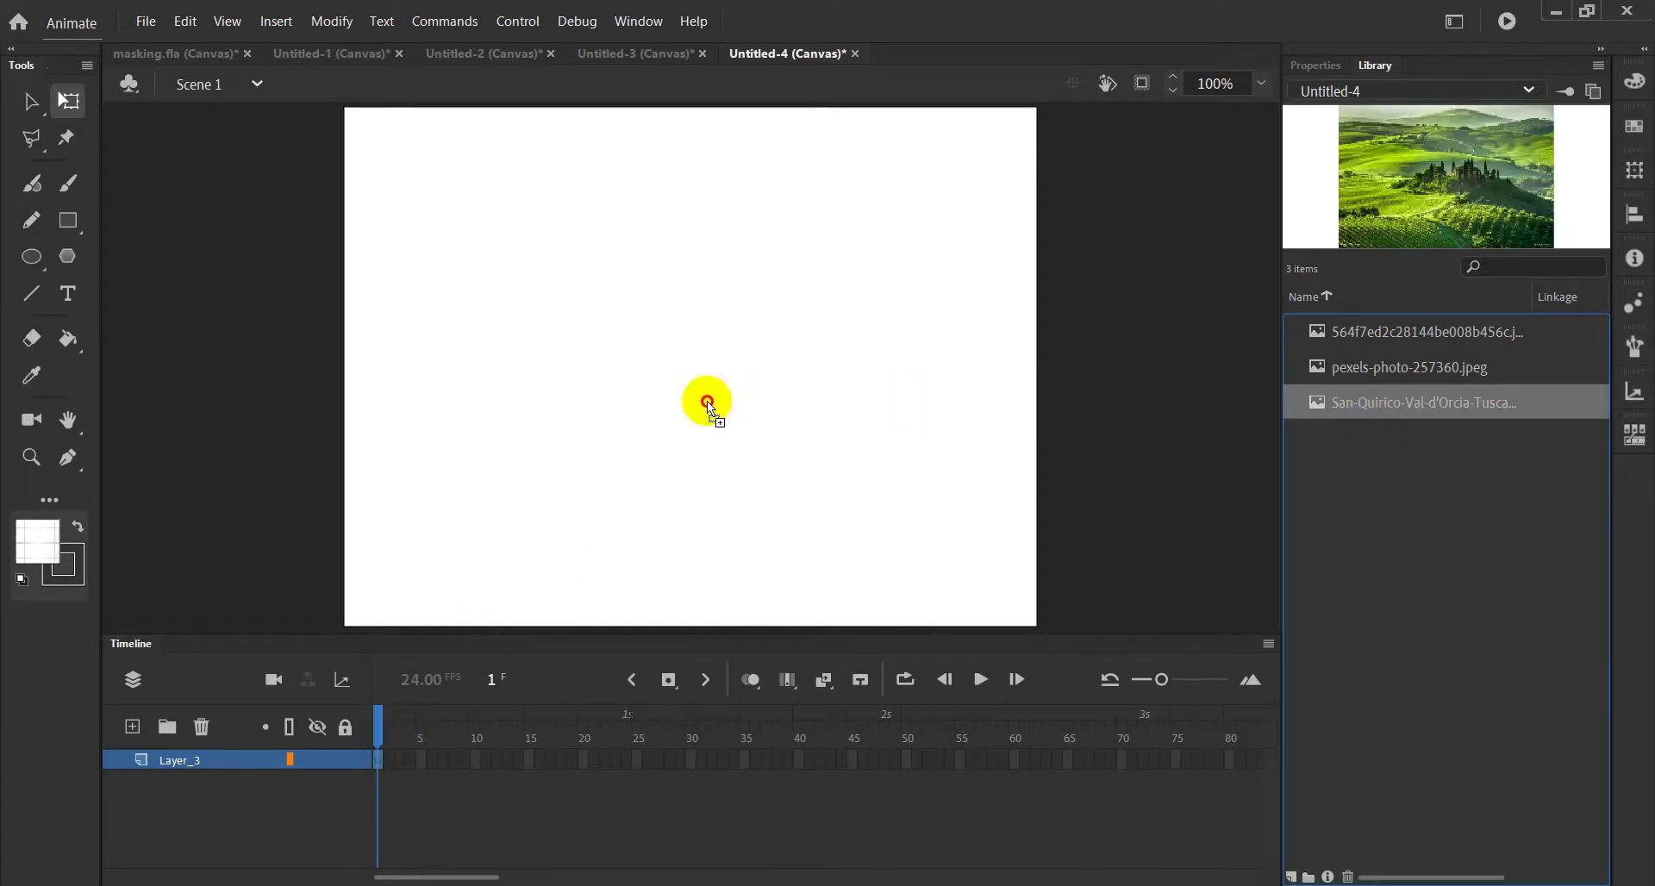
left_click_drag(707, 401, 680, 414)
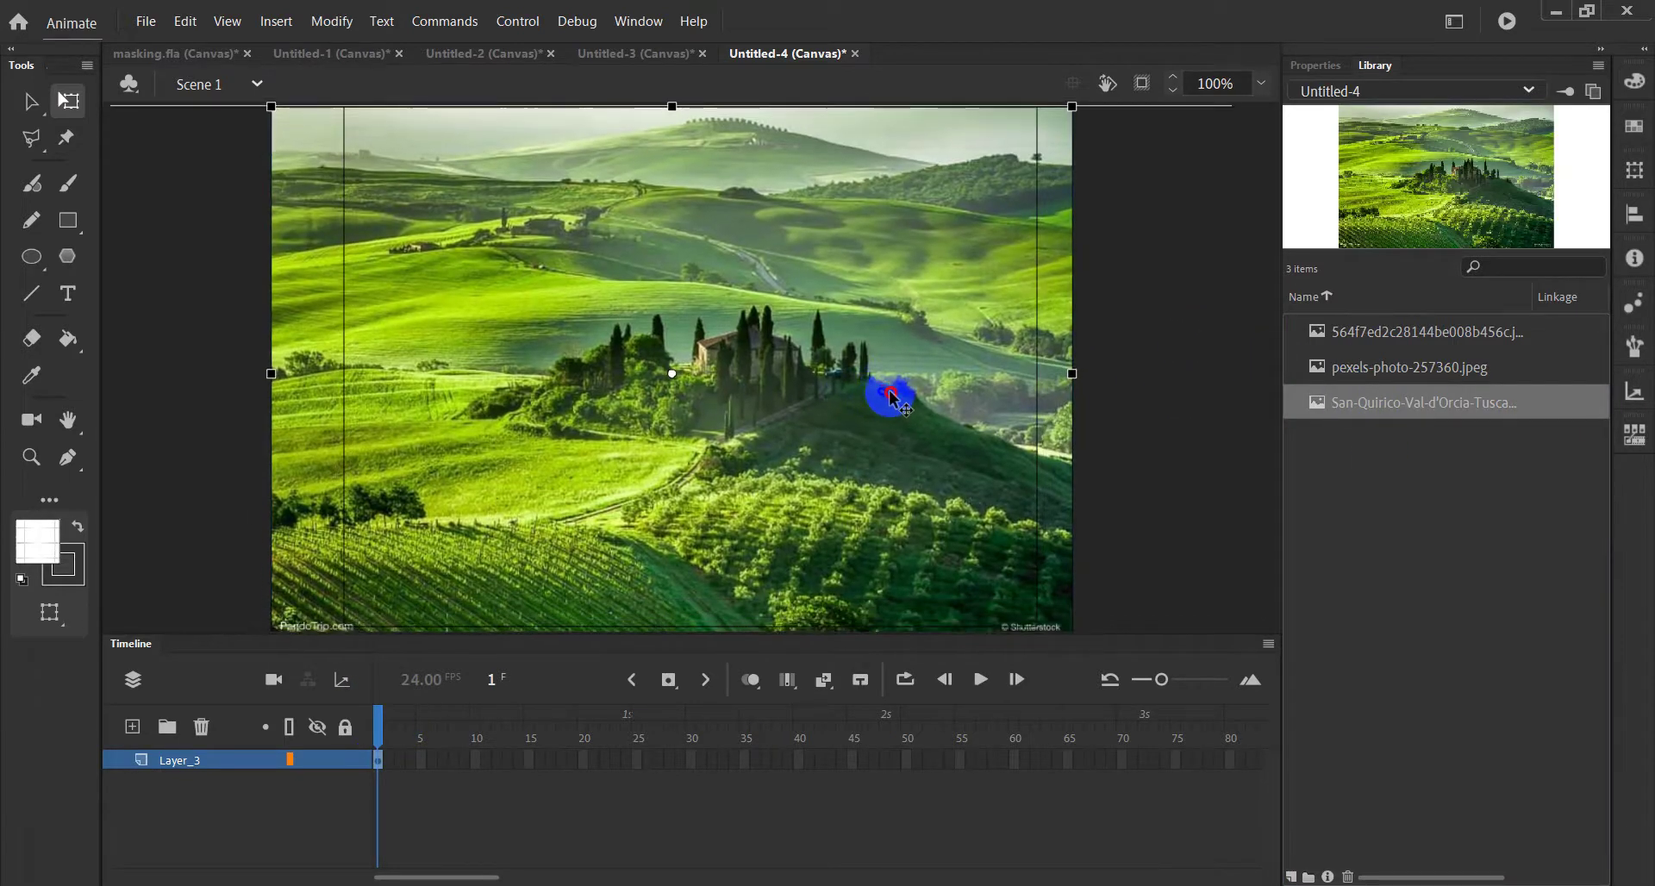
left_click_drag(891, 393, 897, 377)
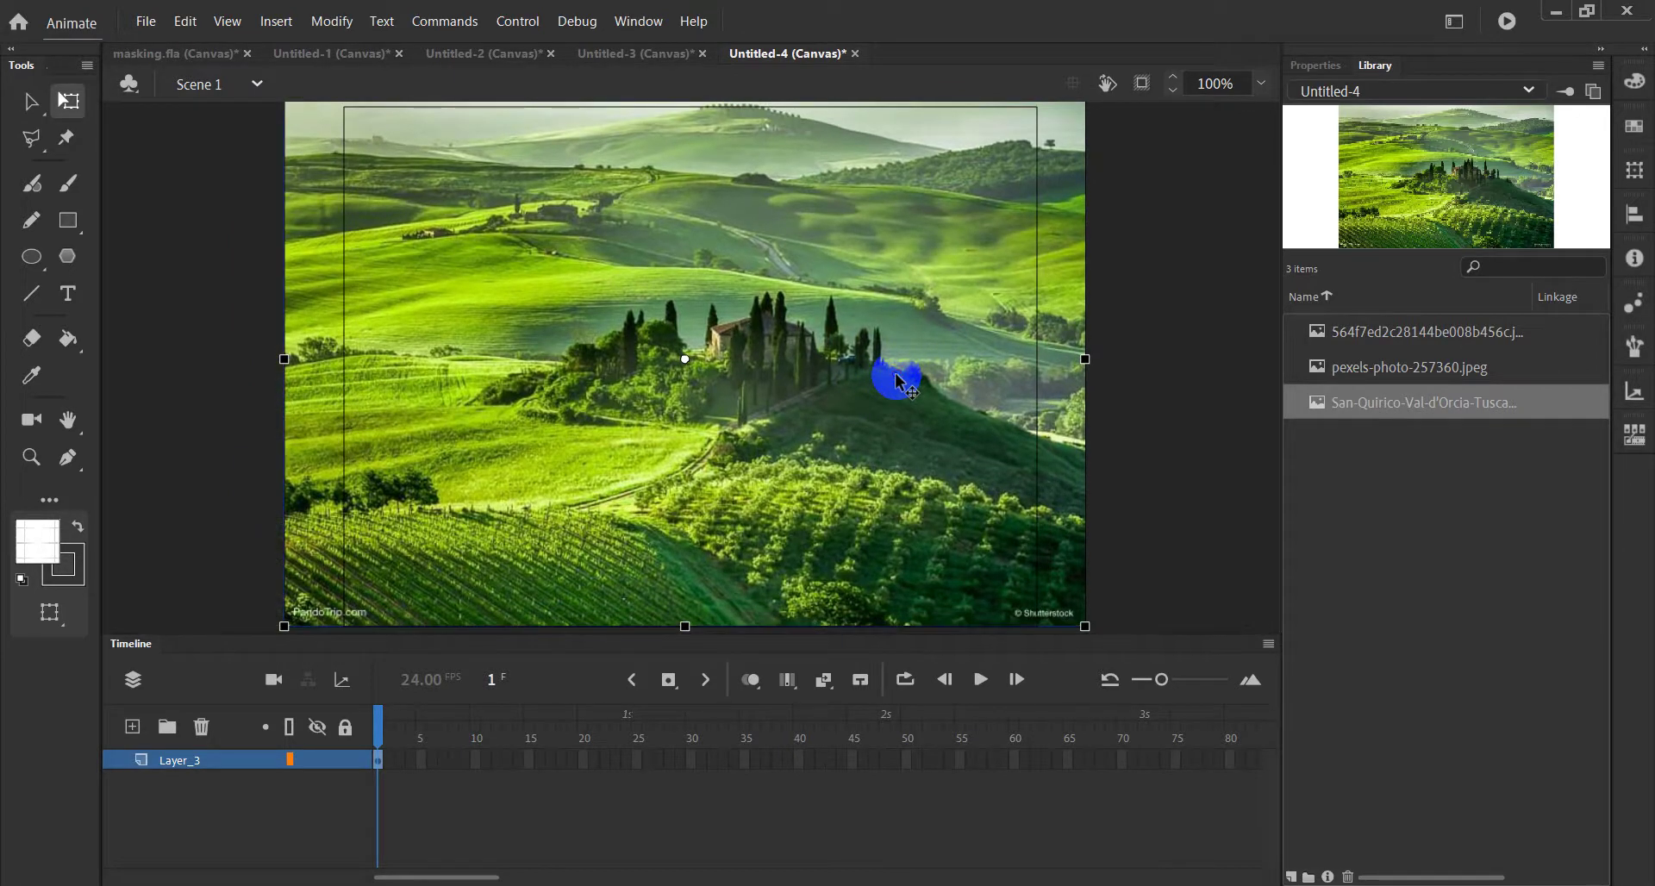
left_click(1414, 367)
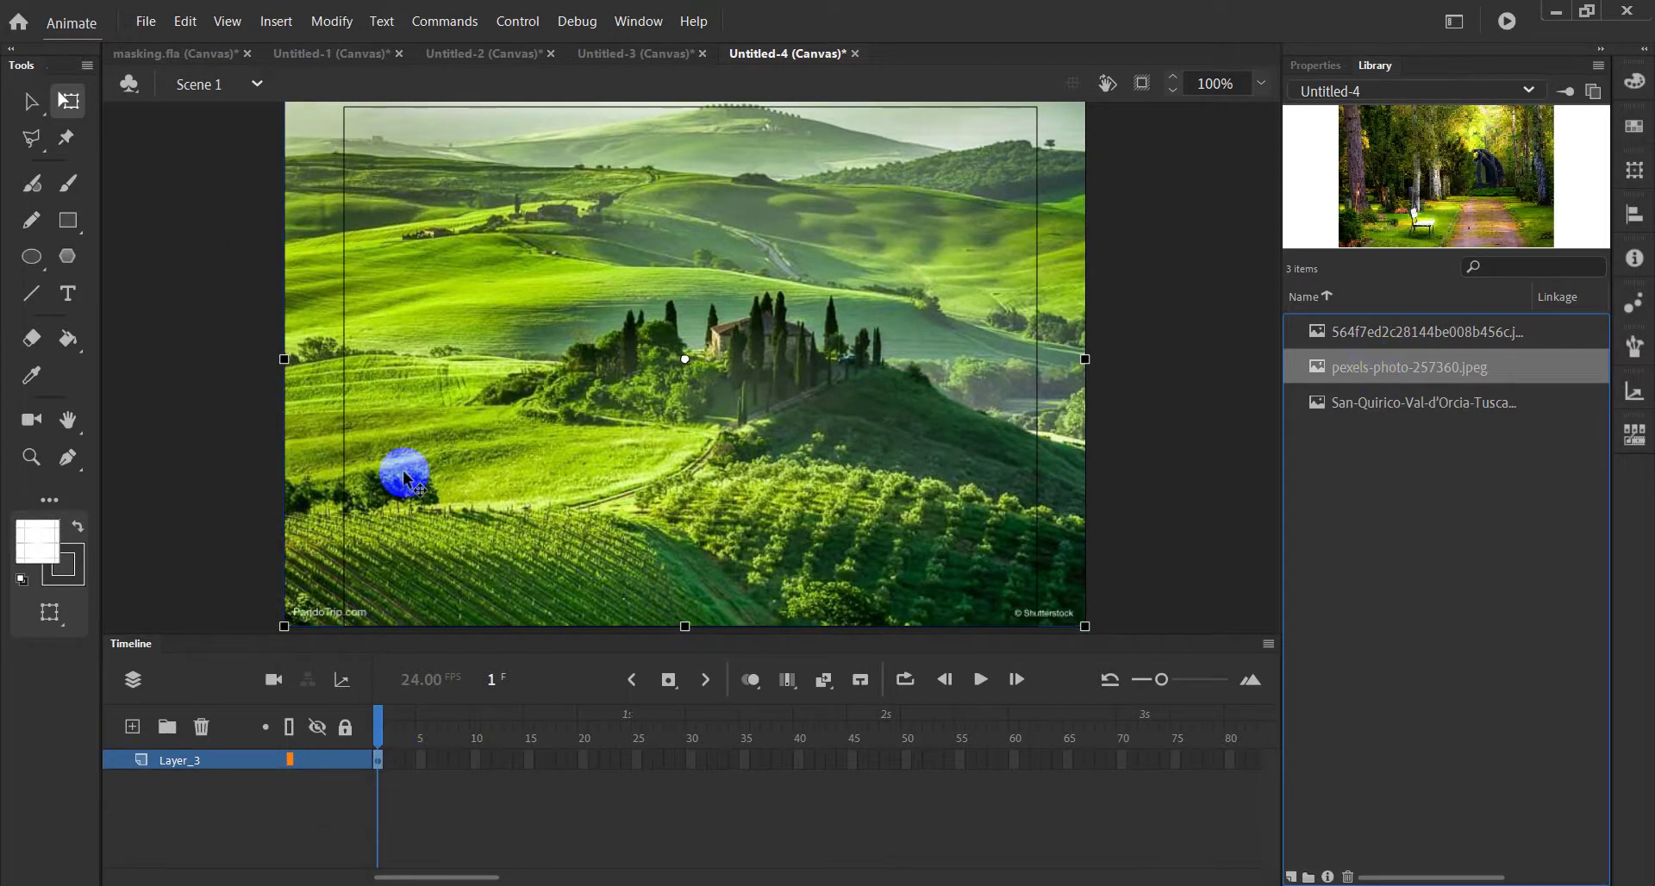
- Convert the landscape image on the stage to a Movie Clip symbol named Symbol 1
left_click(332, 21)
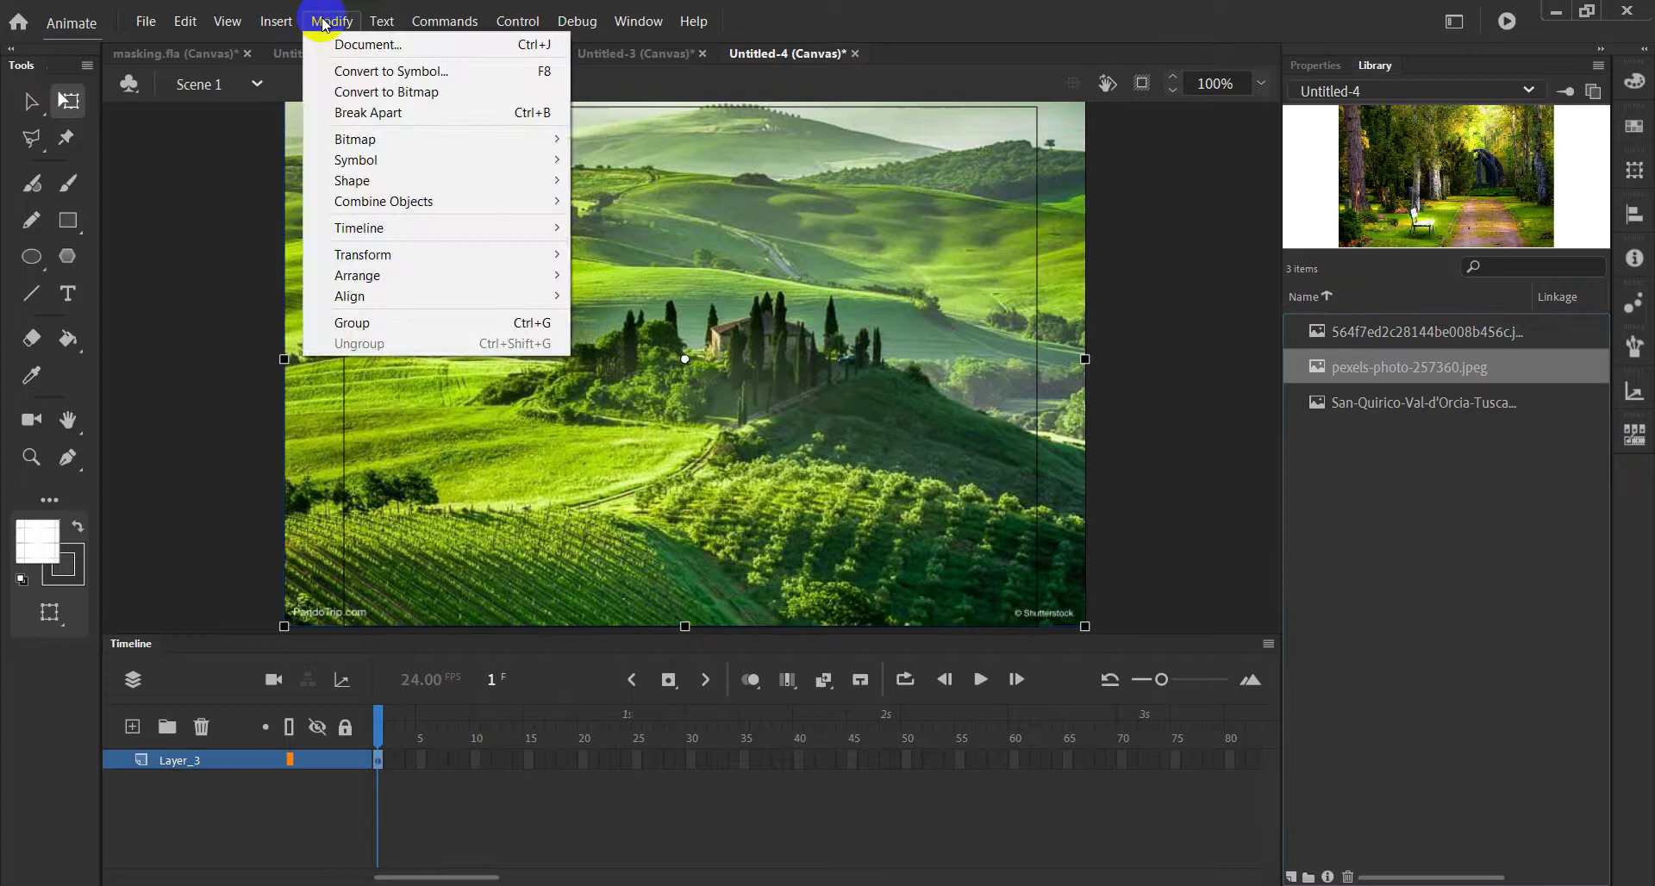
left_click(416, 73)
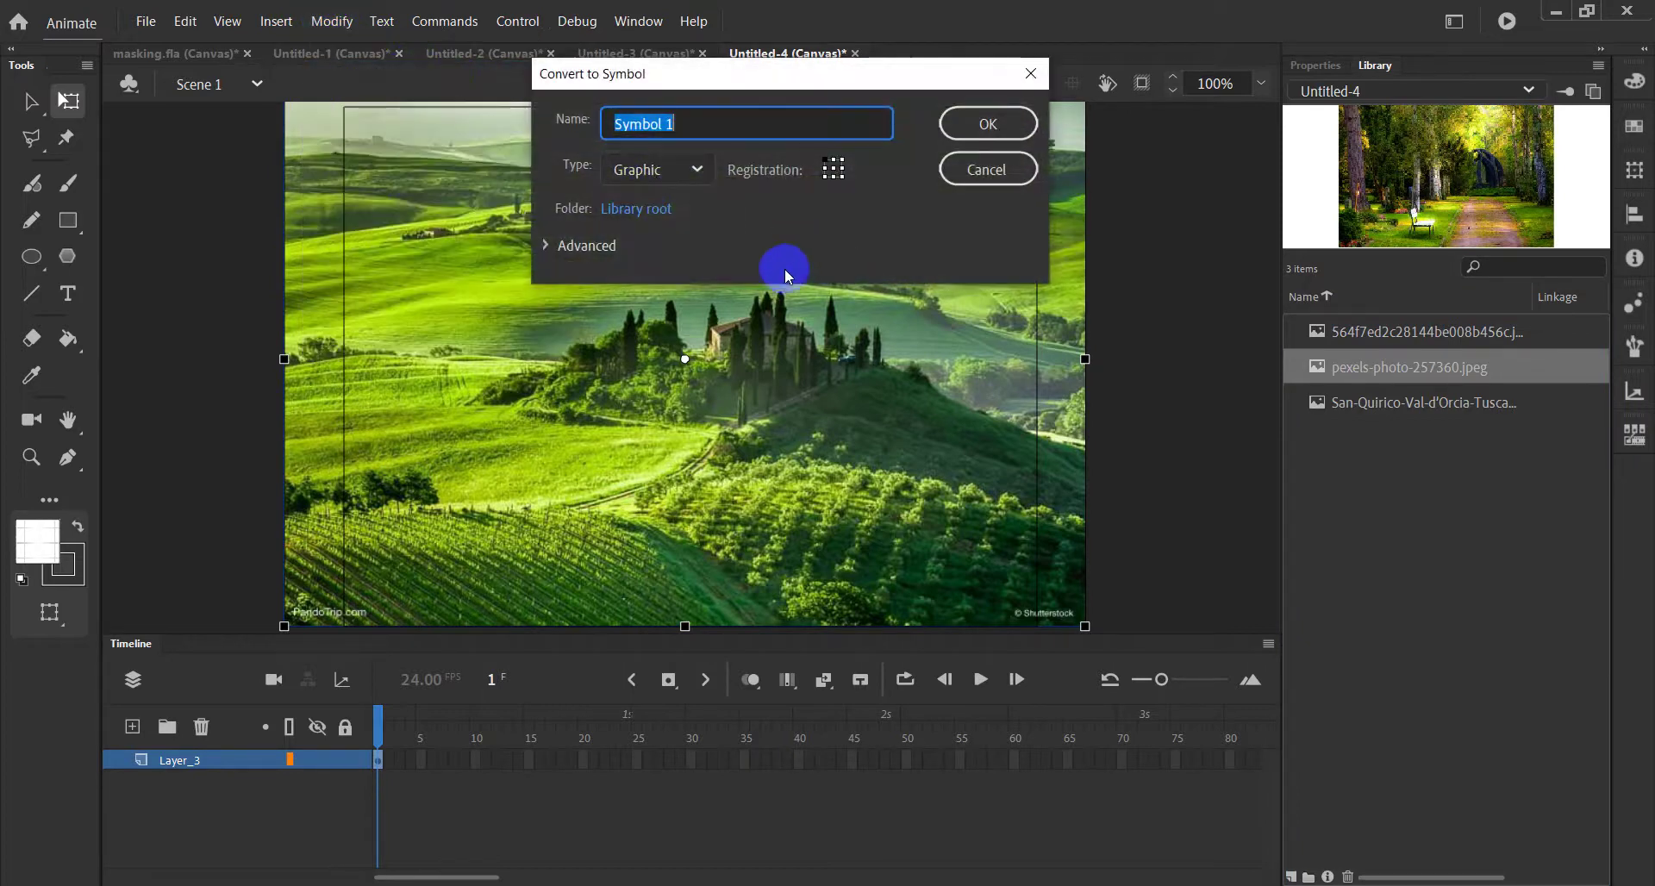
left_click(705, 177)
left_click(674, 209)
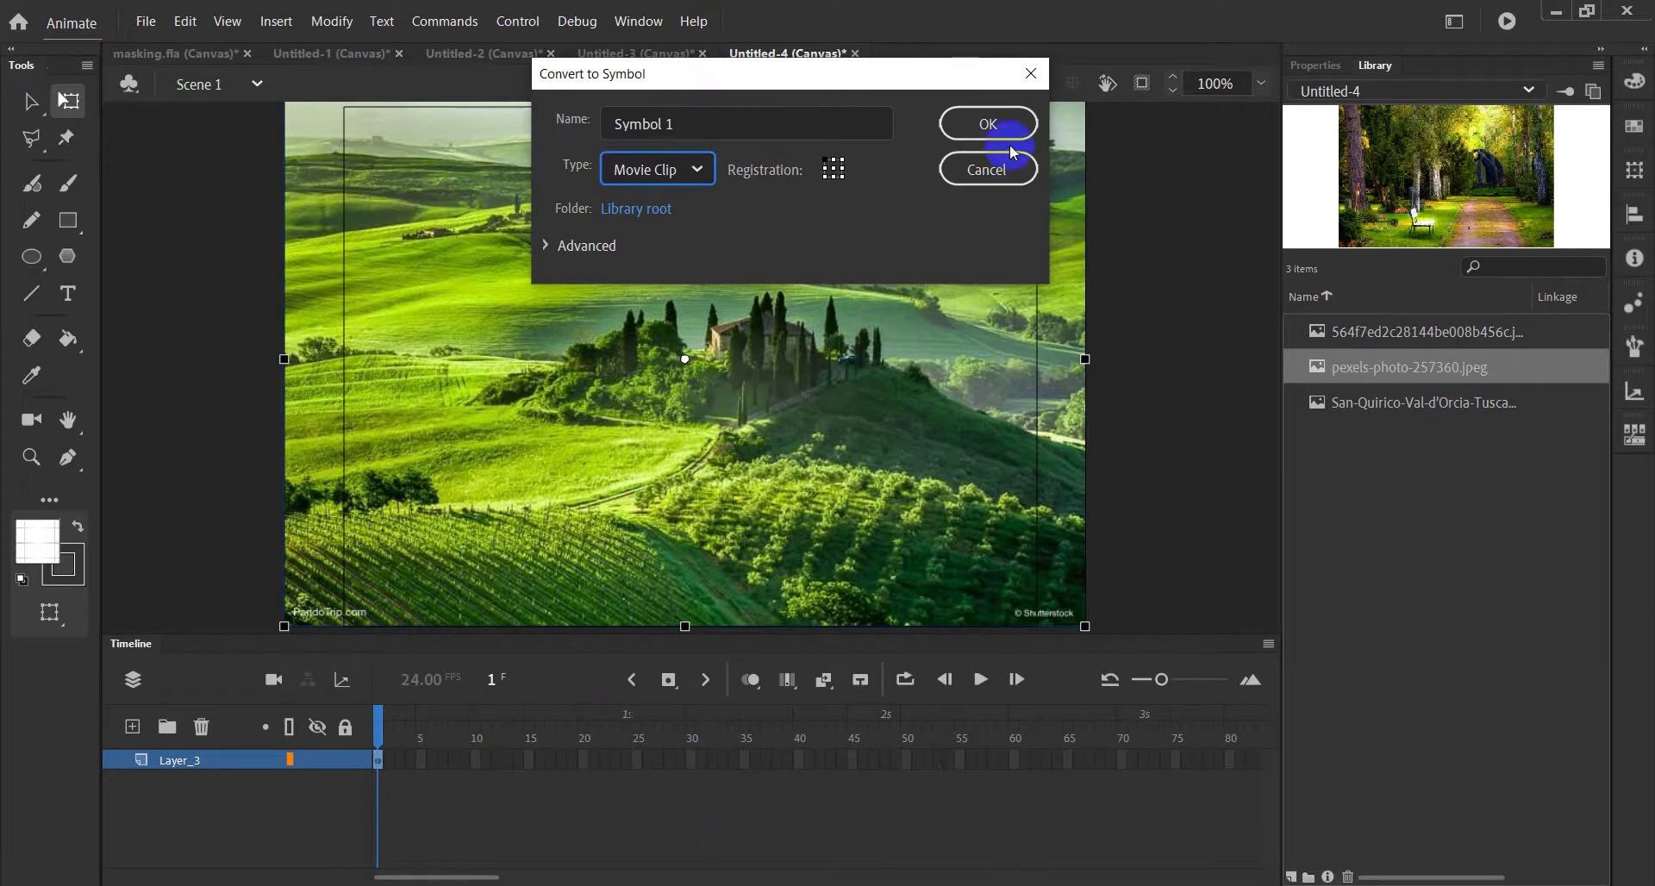
left_click(988, 124)
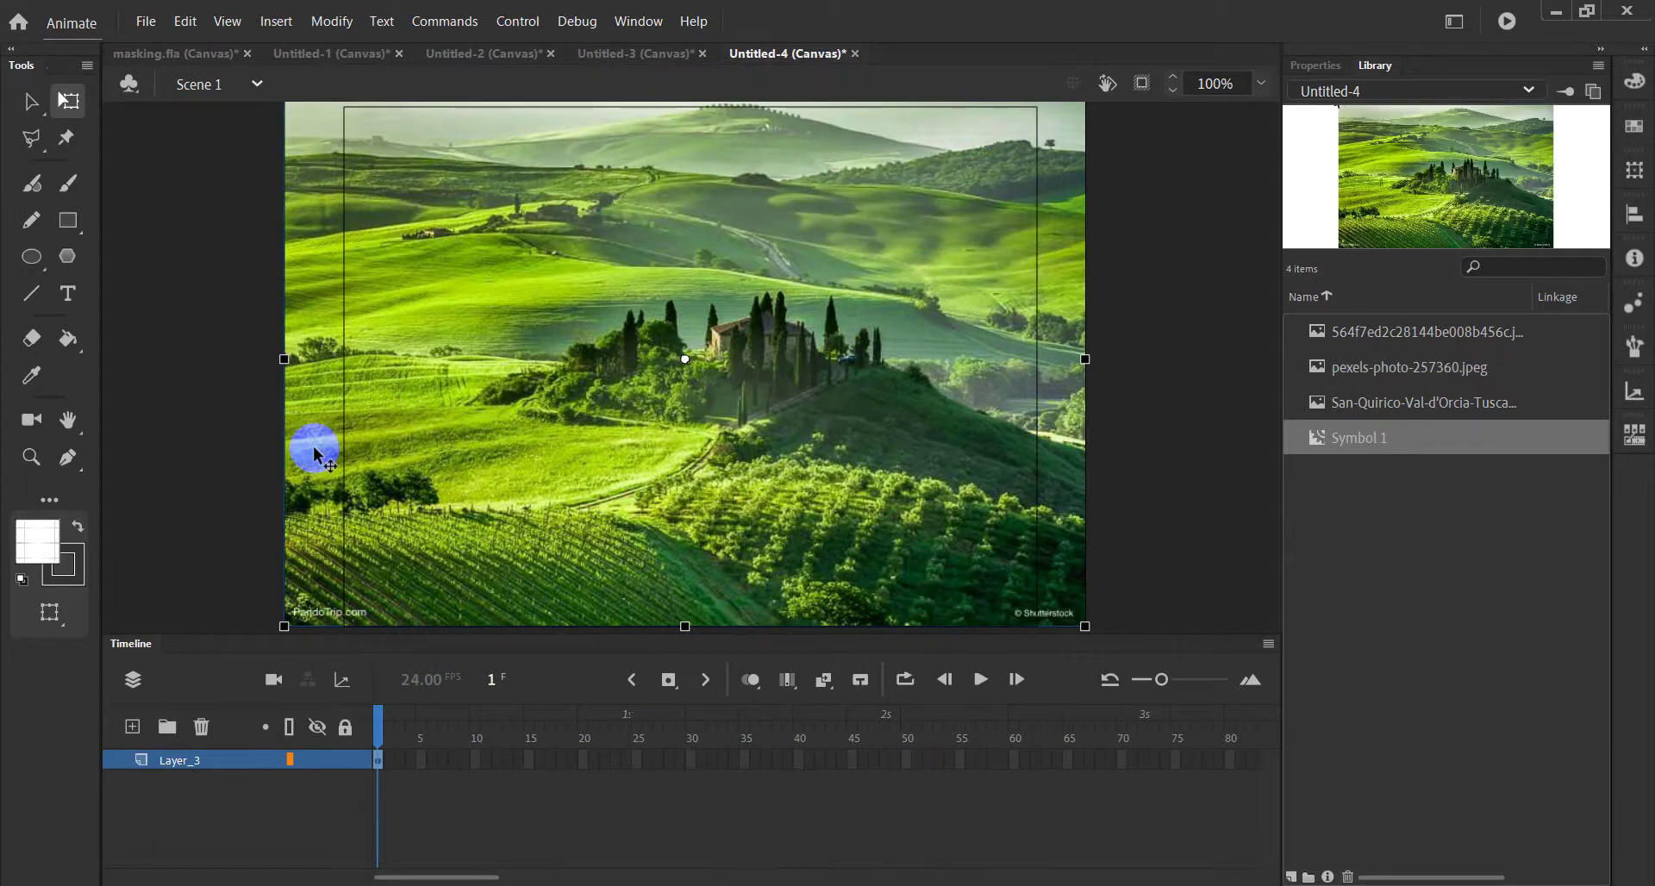
- Open Symbol 1 for editing and place pexels-photo-257360.jpeg on a new layer above the landscape image
double_click(314, 449)
left_click(381, 759)
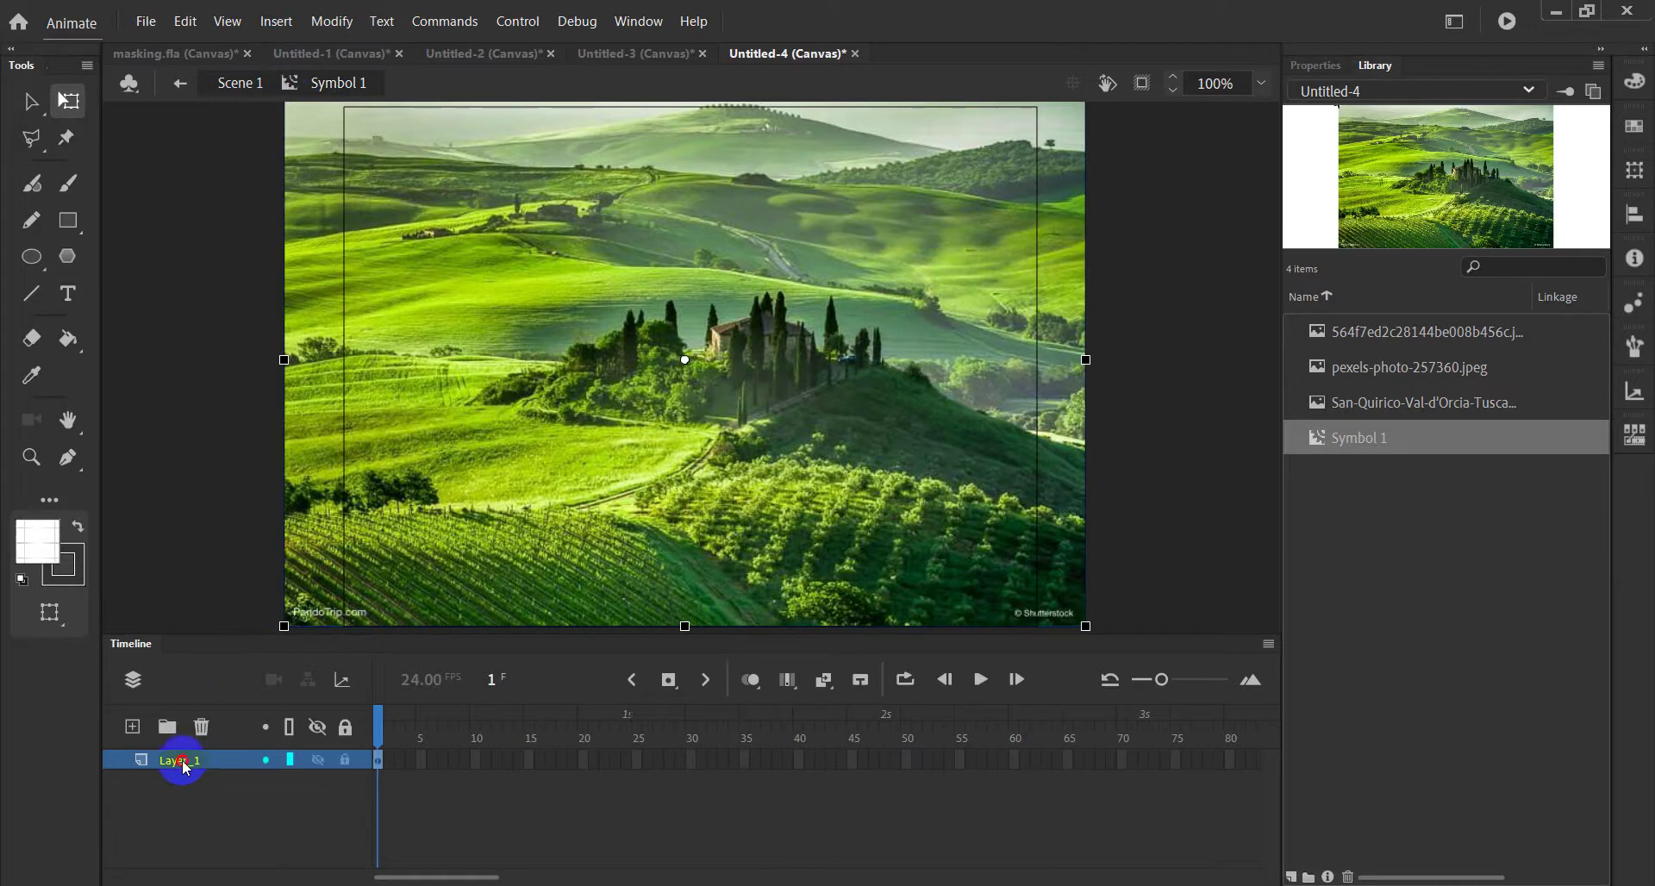
left_click(132, 728)
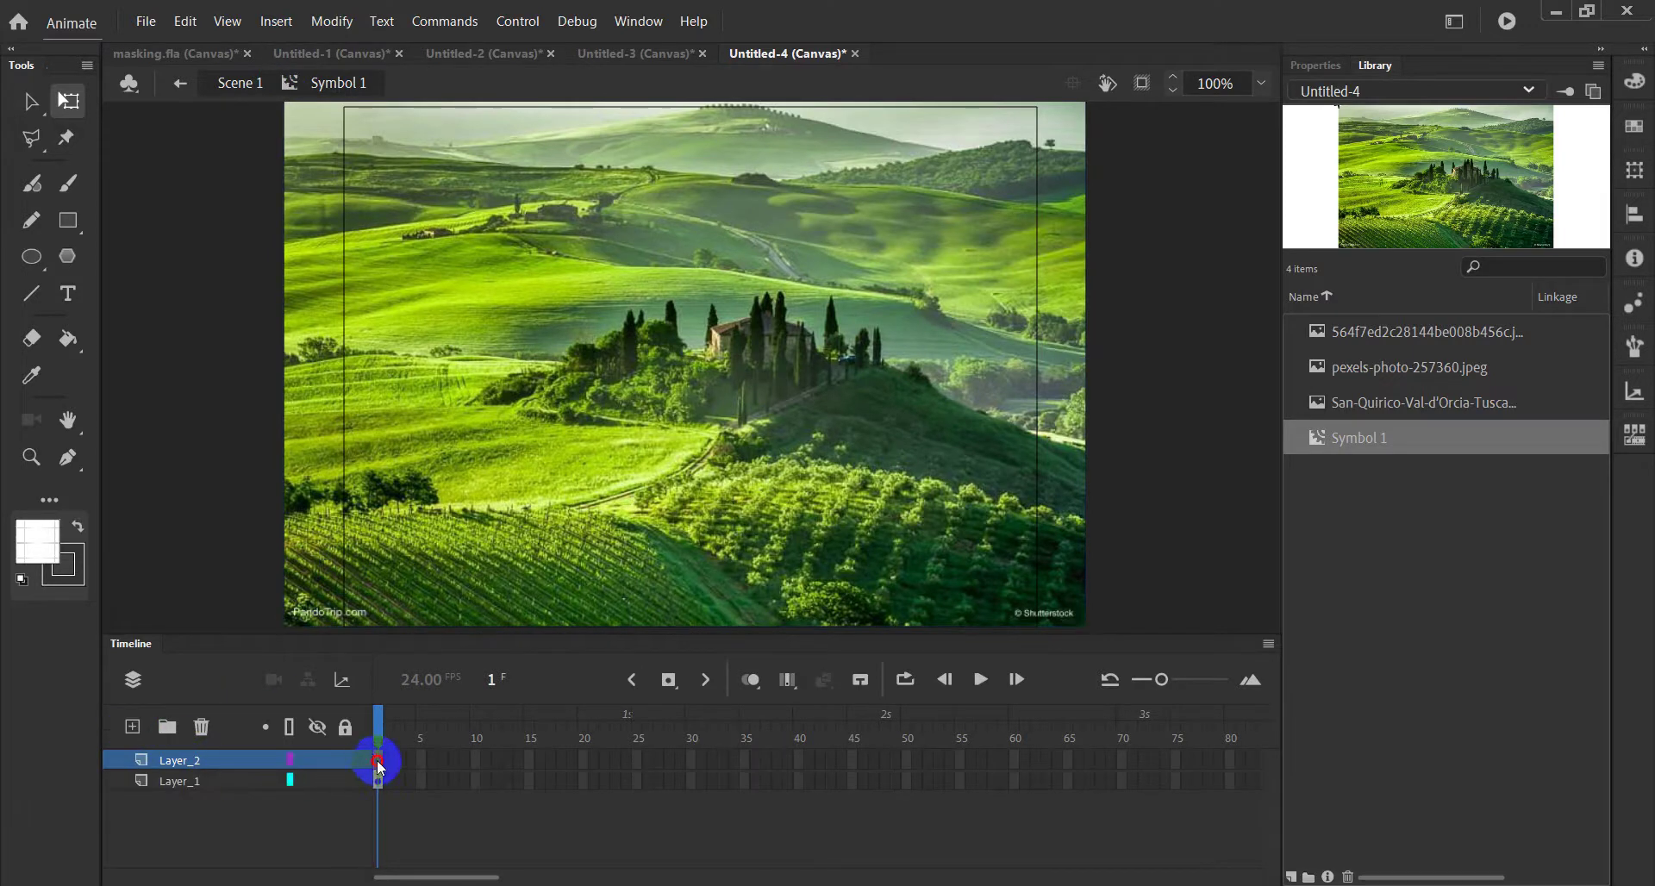
left_click(1349, 401)
left_click(1355, 377)
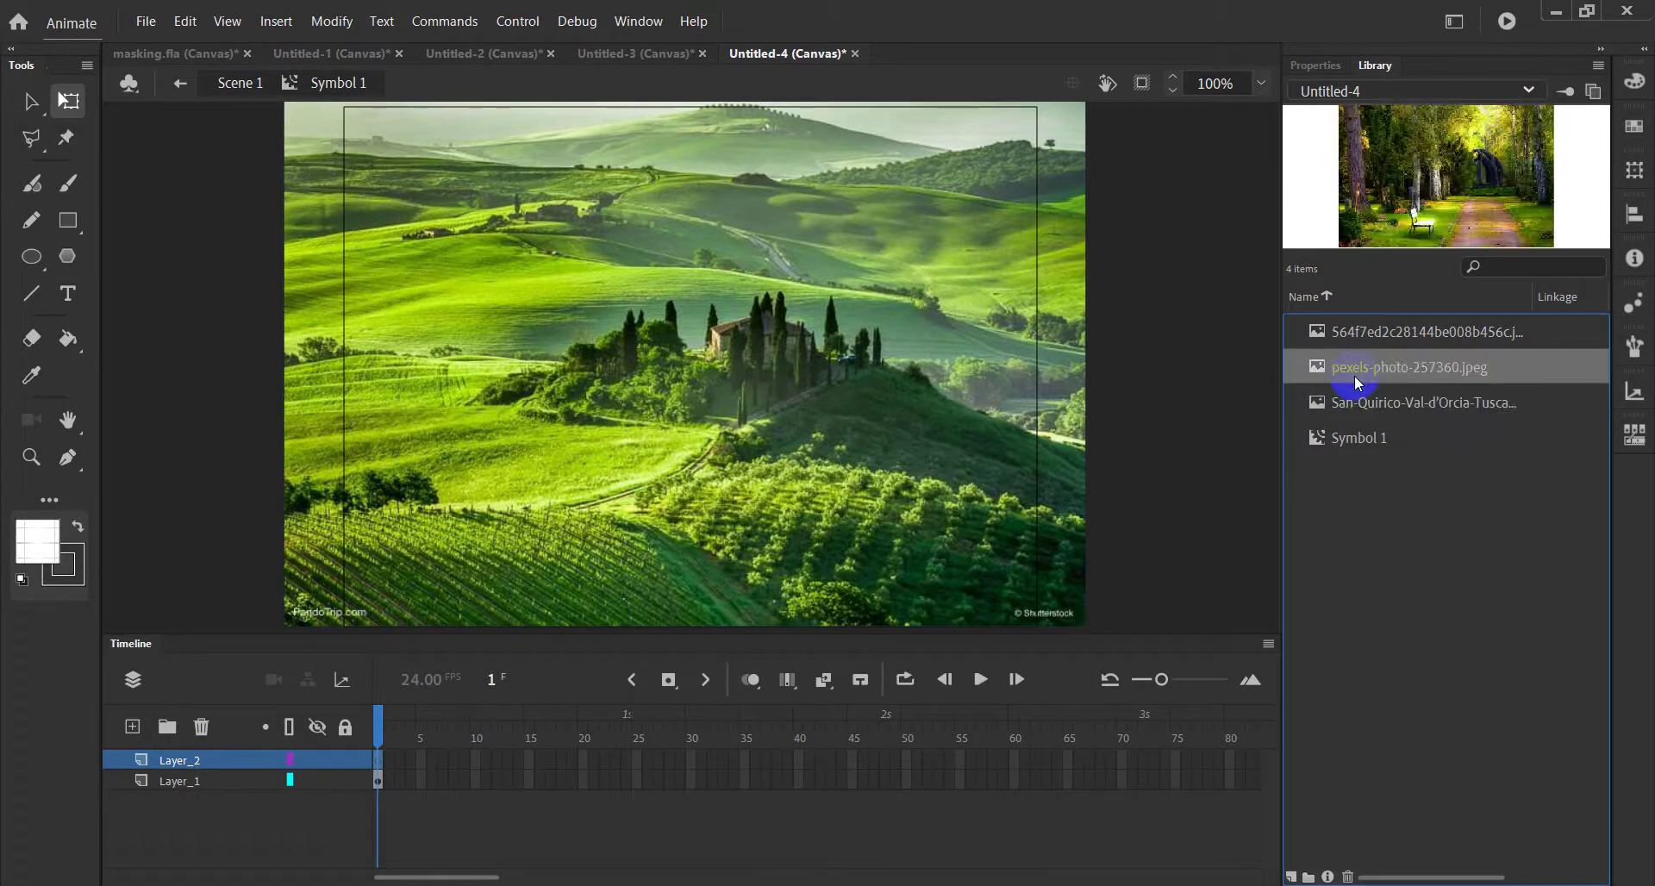
left_click_drag(1355, 377, 778, 392)
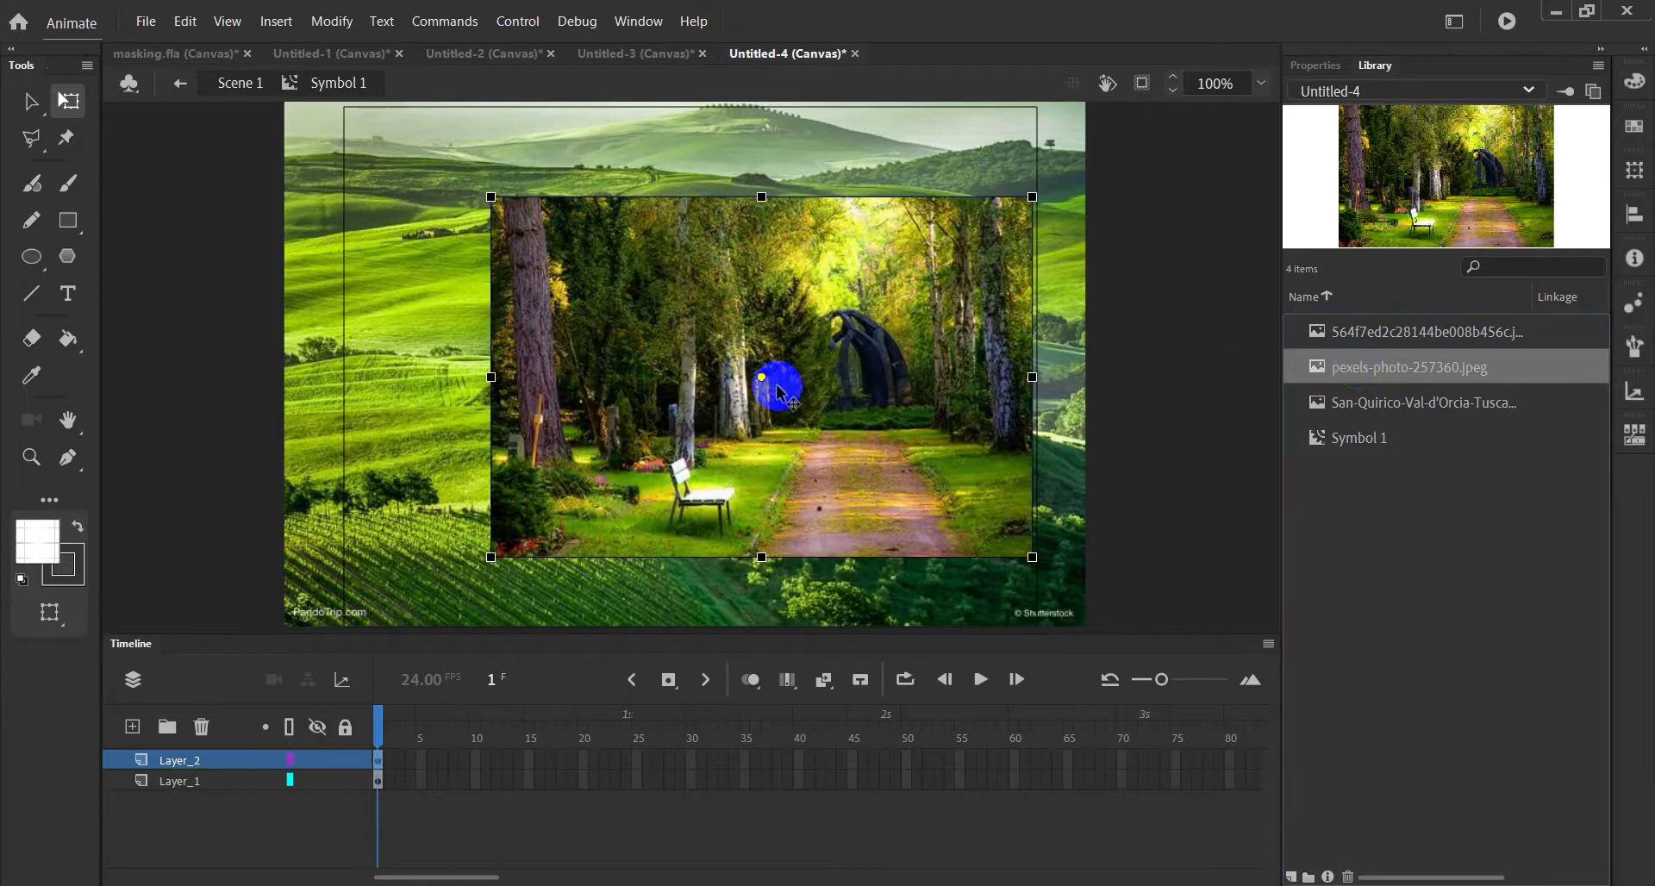
- Enlarge and reposition the forest photo on Layer_2 so that it covers the whole stage
left_click_drag(491, 194, 379, 138)
left_click_drag(719, 215, 643, 183)
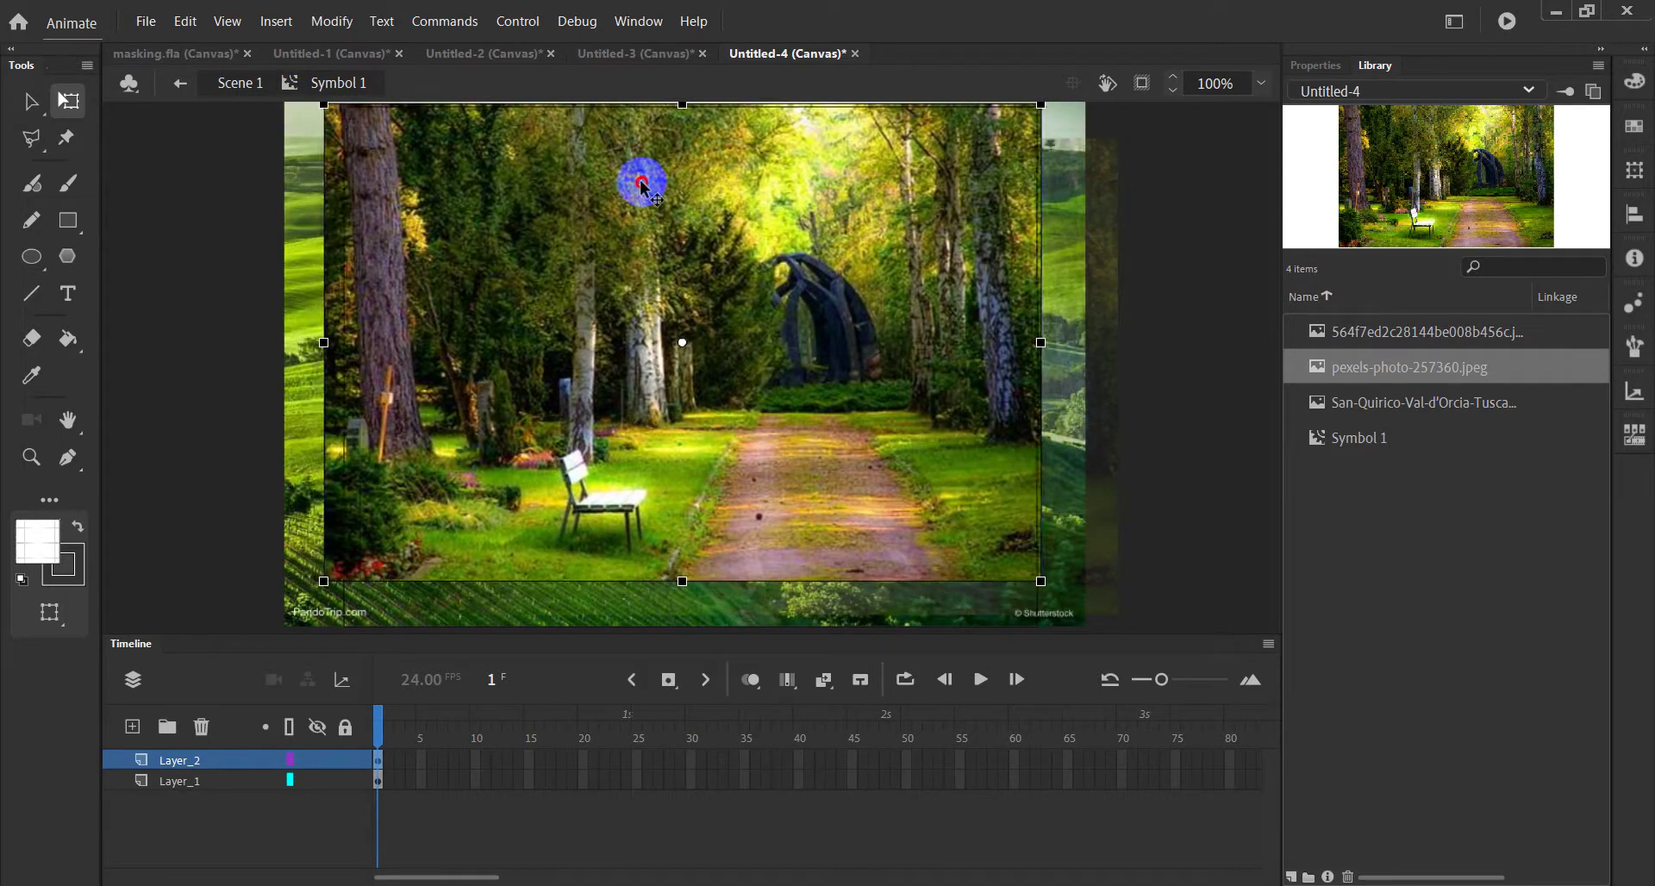
left_click_drag(1042, 580, 1108, 625)
left_click_drag(868, 351, 869, 373)
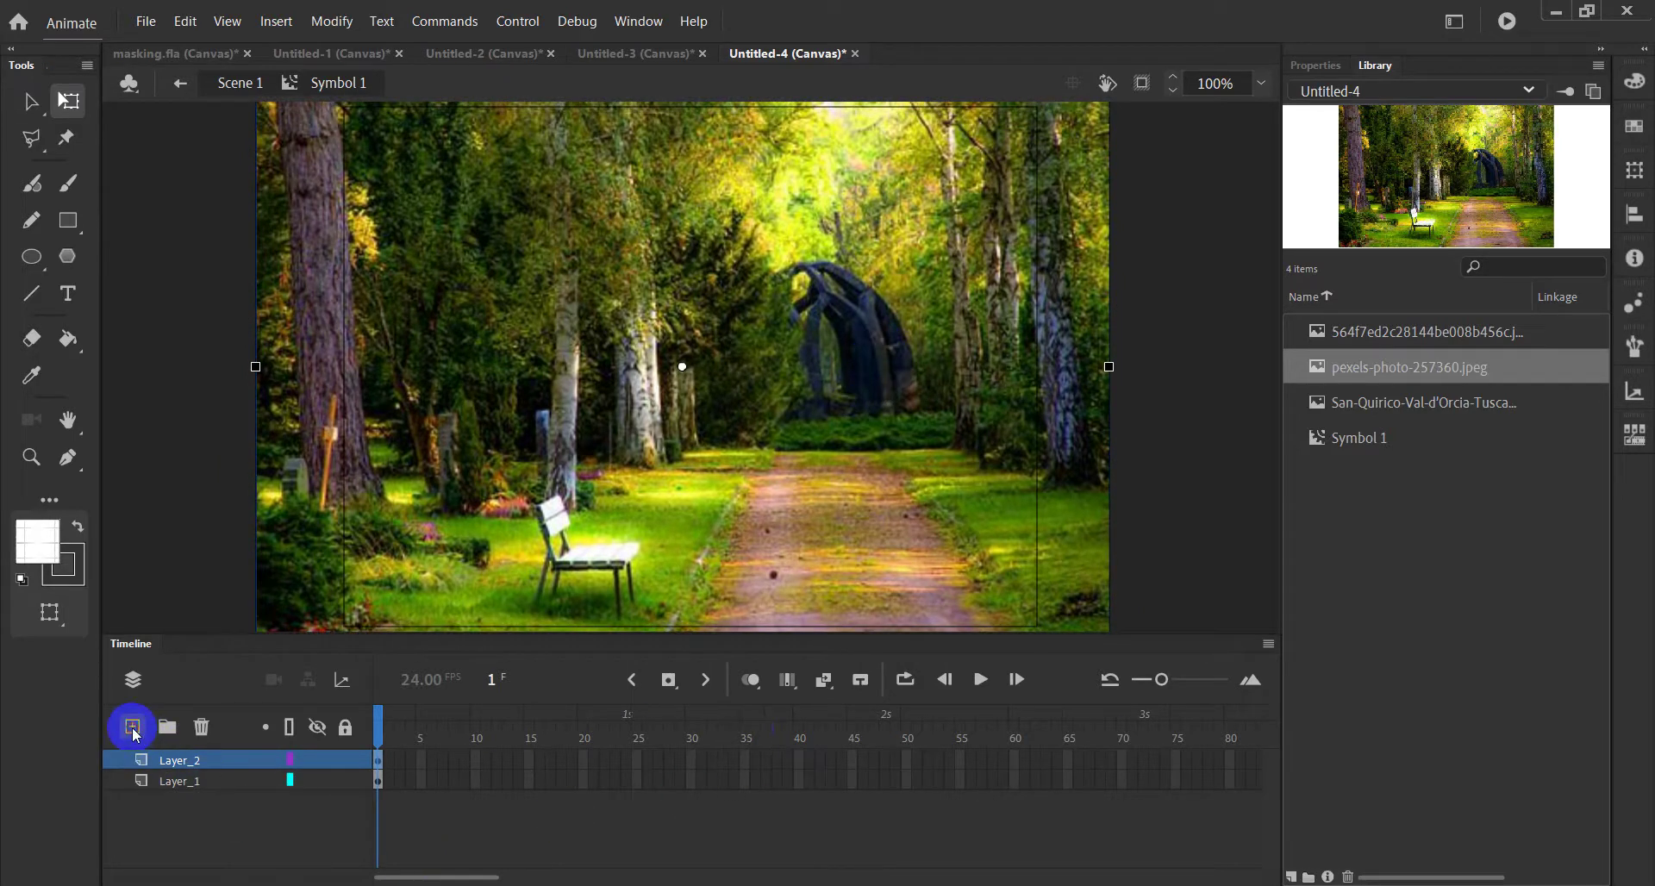
- Add a third layer inside Symbol 1 and place the 564f7ed2c28144be008b456c canyon image on it
left_click(133, 728)
left_click(1470, 400)
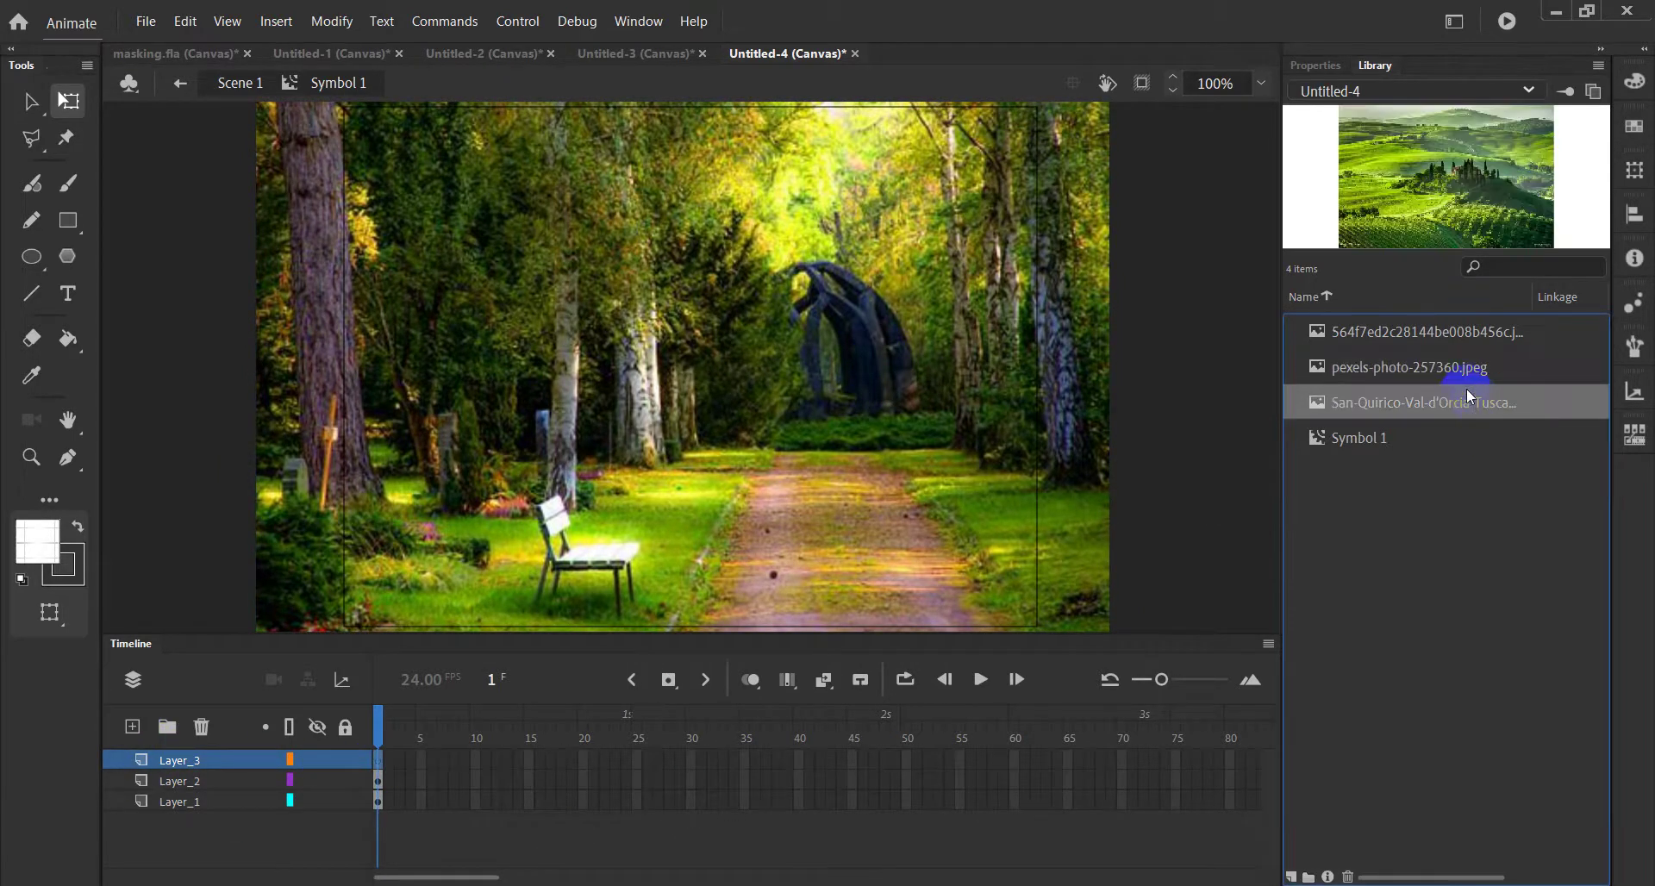
left_click(1451, 339)
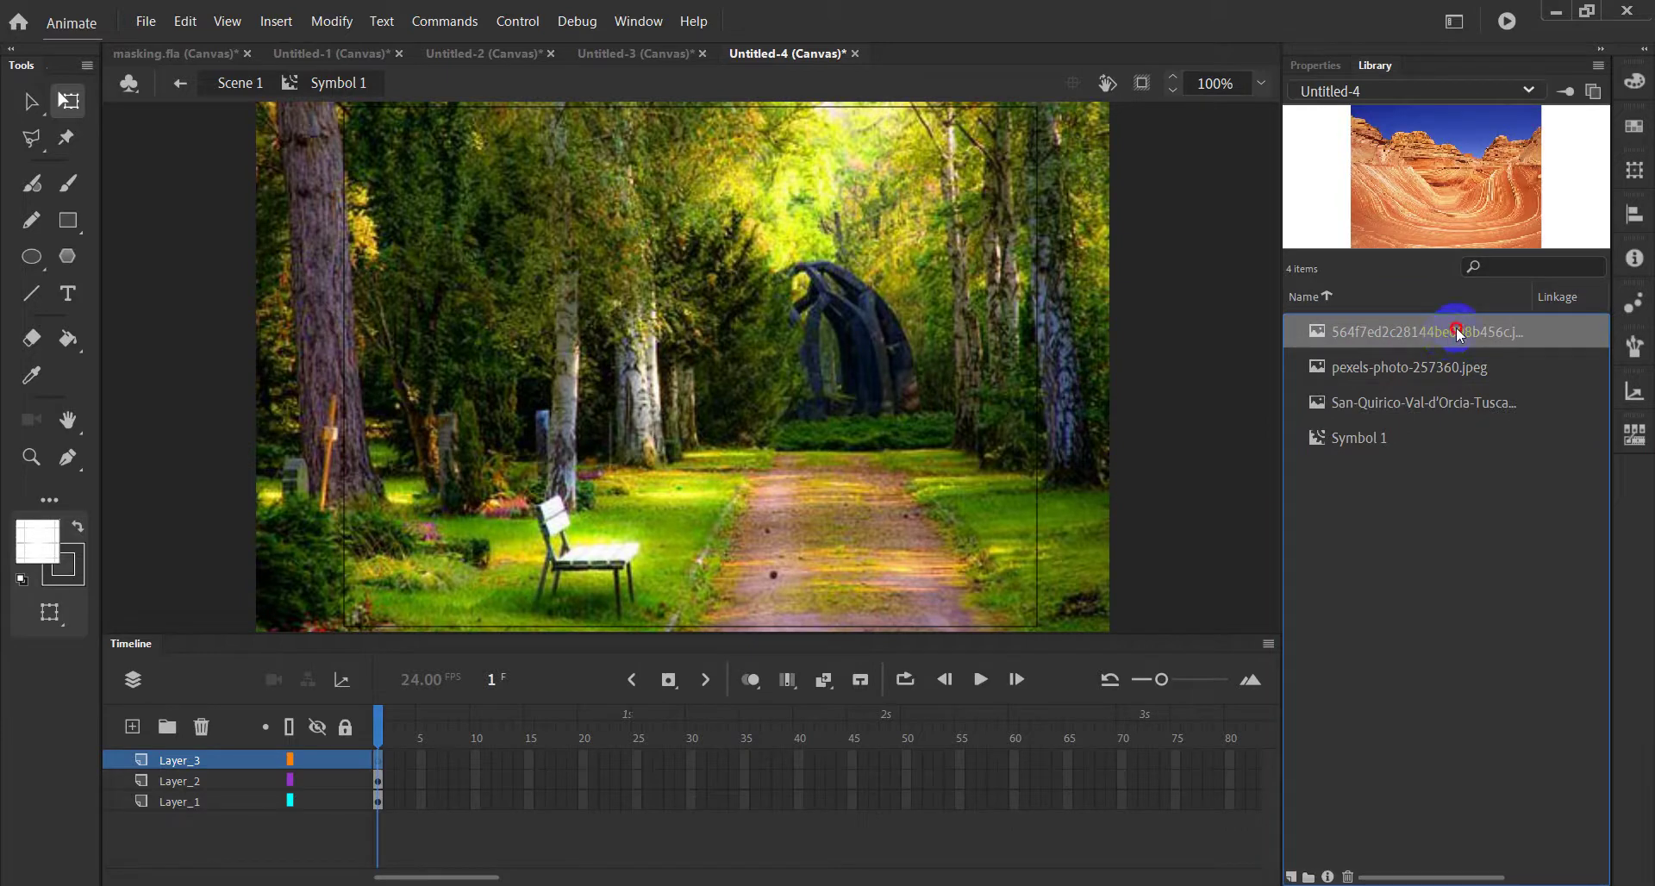
left_click_drag(1455, 331, 692, 336)
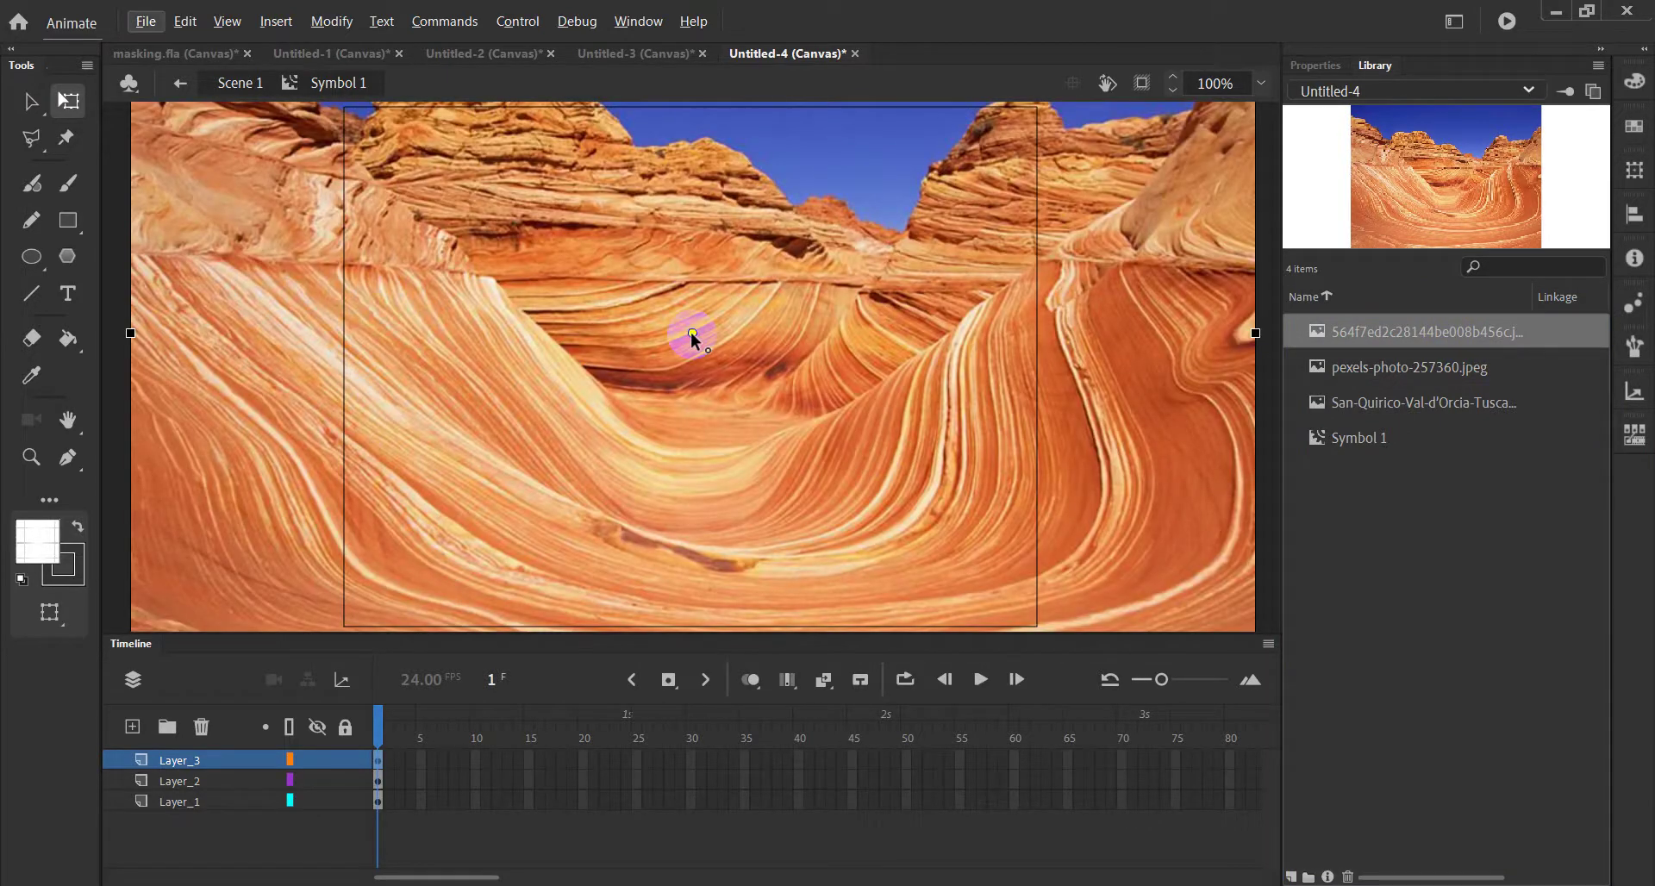
- Scale the canyon image on Layer_3 down to slightly larger than the stage
scroll(691, 332, "down", 5)
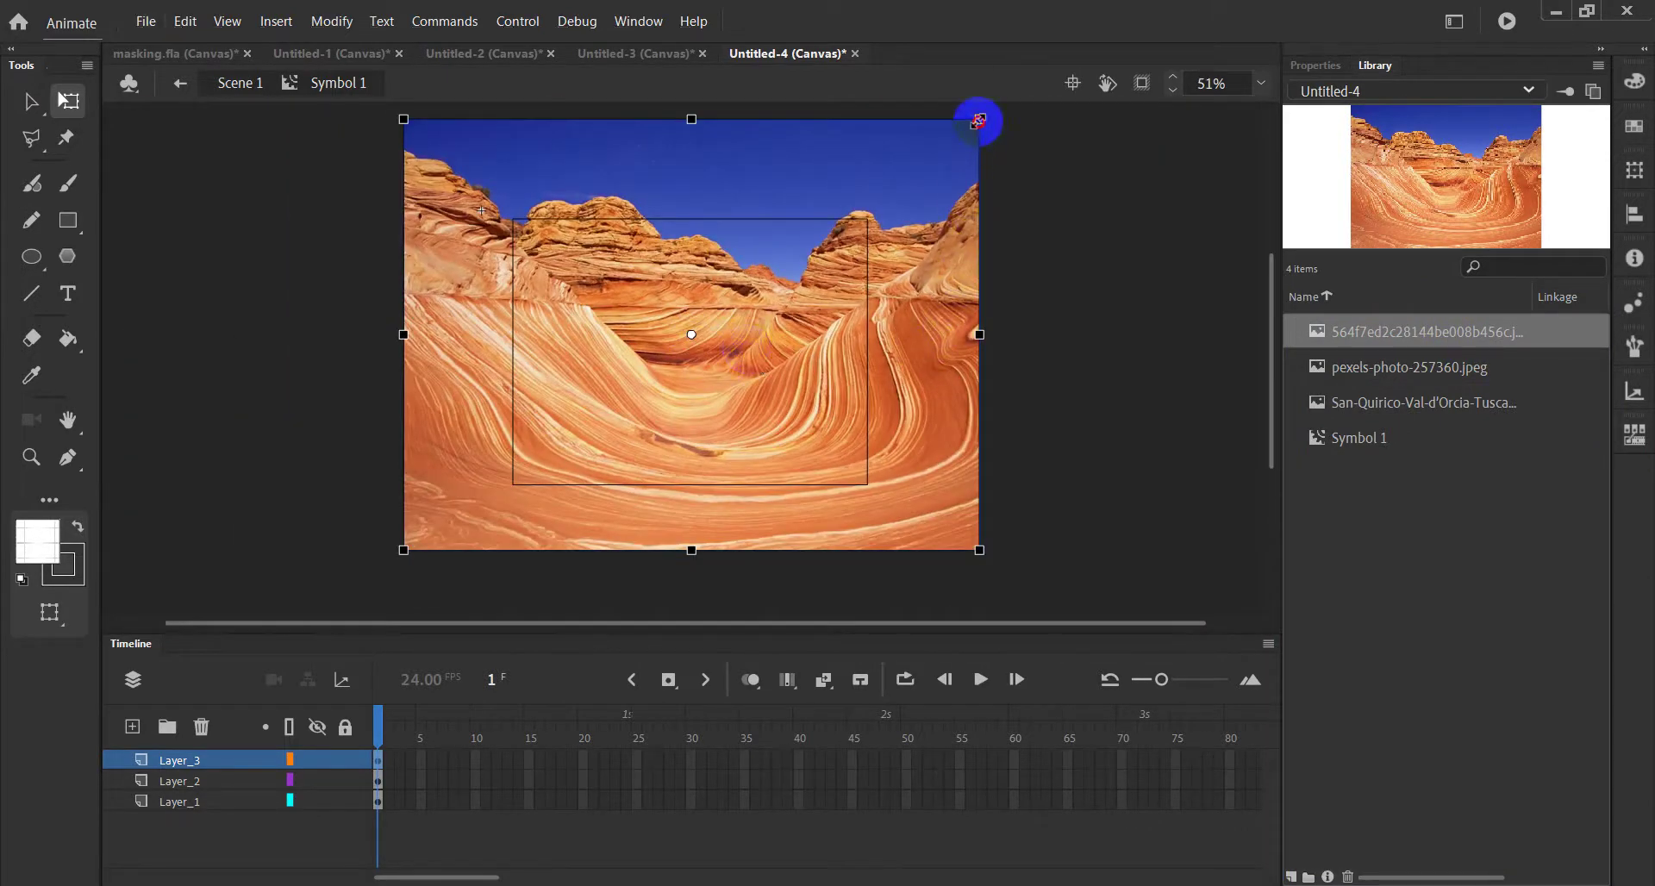
left_click_drag(978, 120, 857, 206)
left_click(1053, 234)
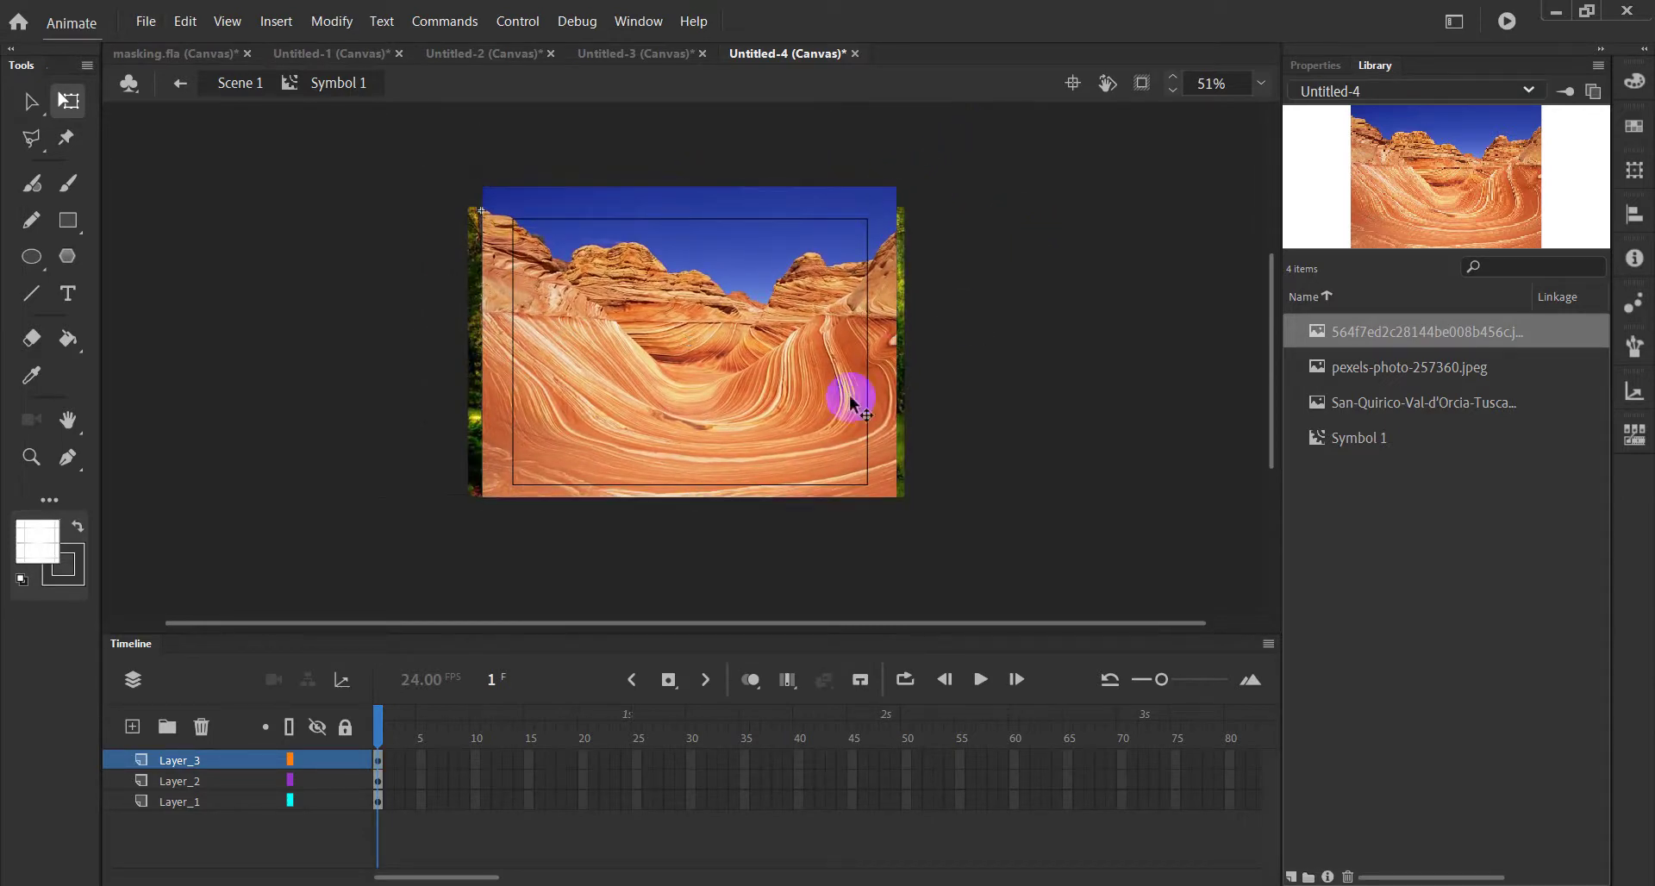
left_click(378, 800)
right_click(379, 801)
left_click(454, 838)
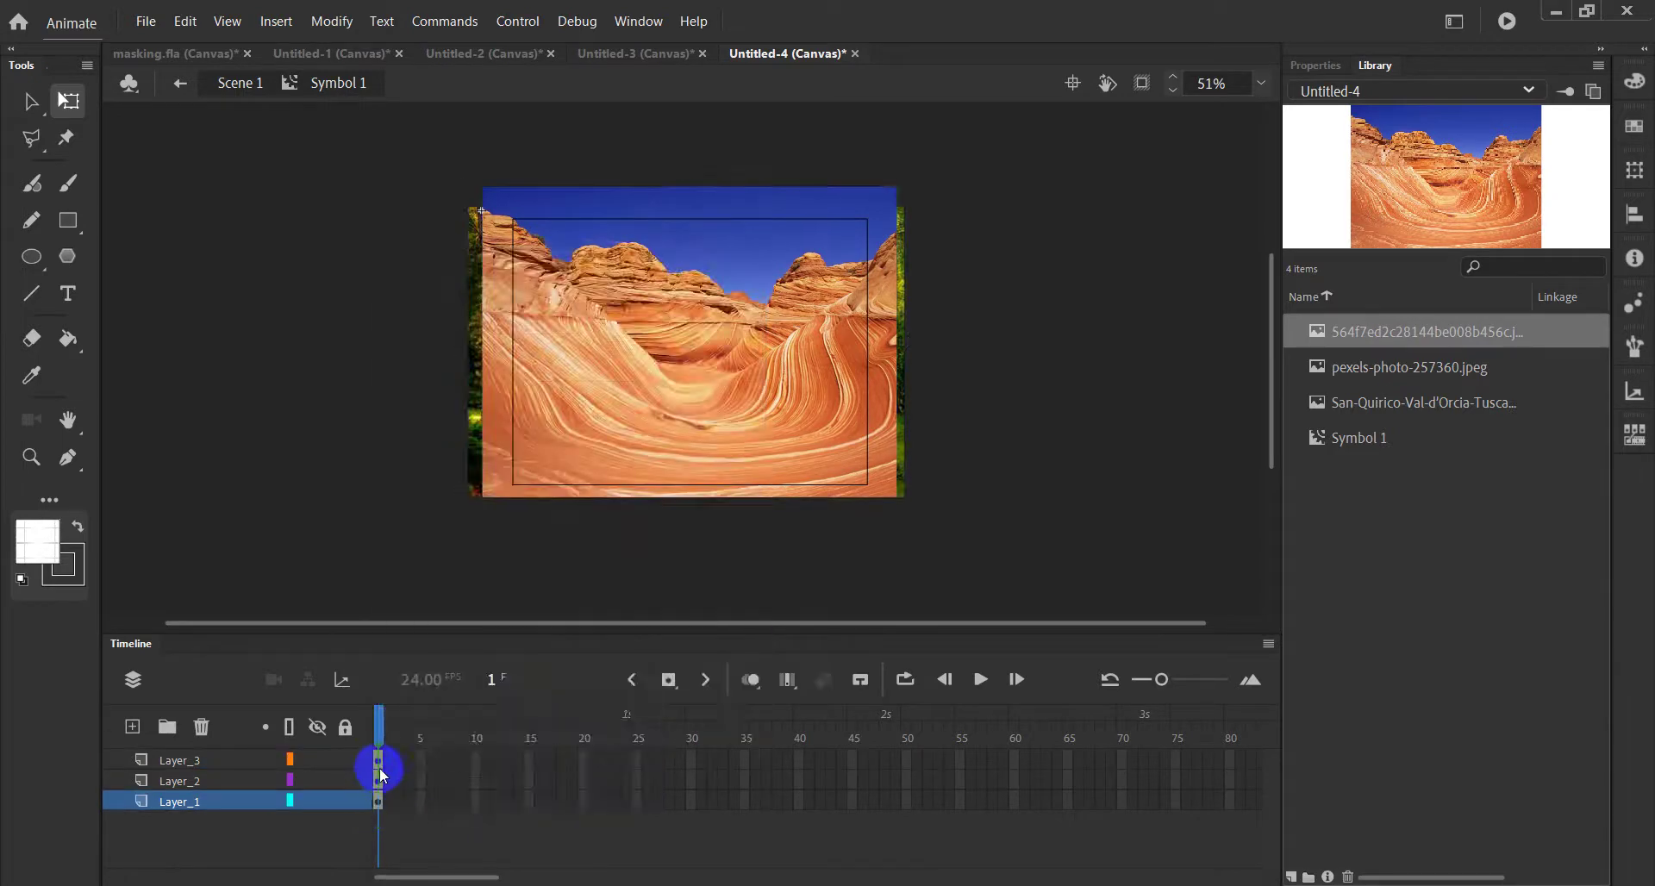
- Create a classic tween from frame 1 on each of Layer_3, Layer_2 and Layer_1
left_click(377, 760)
right_click(379, 759)
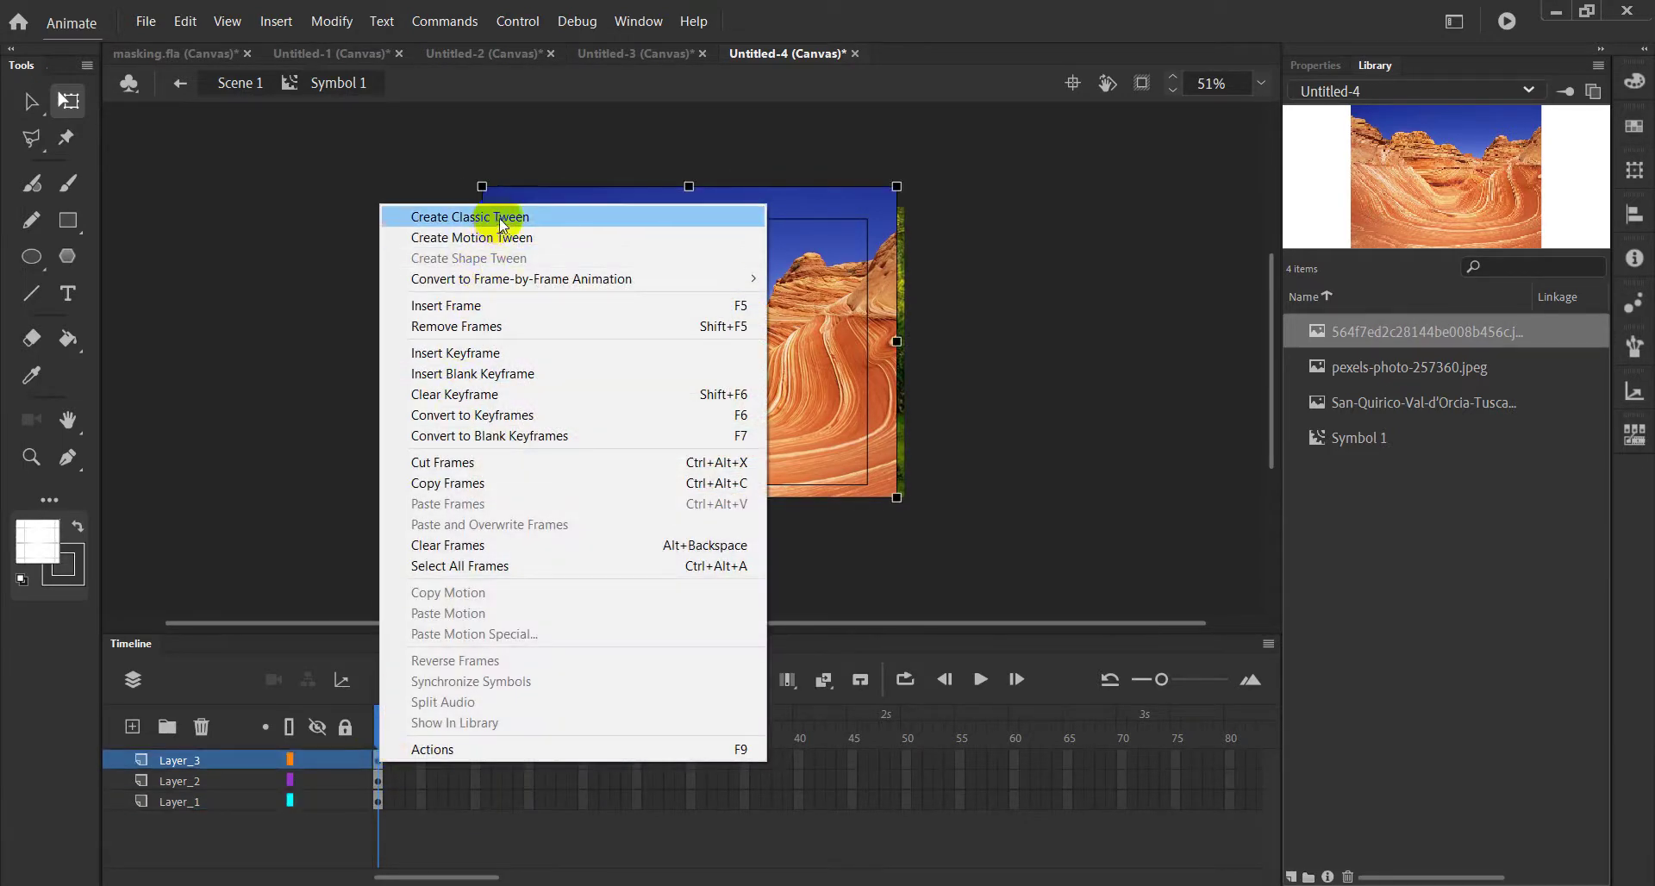
left_click(472, 216)
left_click(378, 780)
right_click(384, 785)
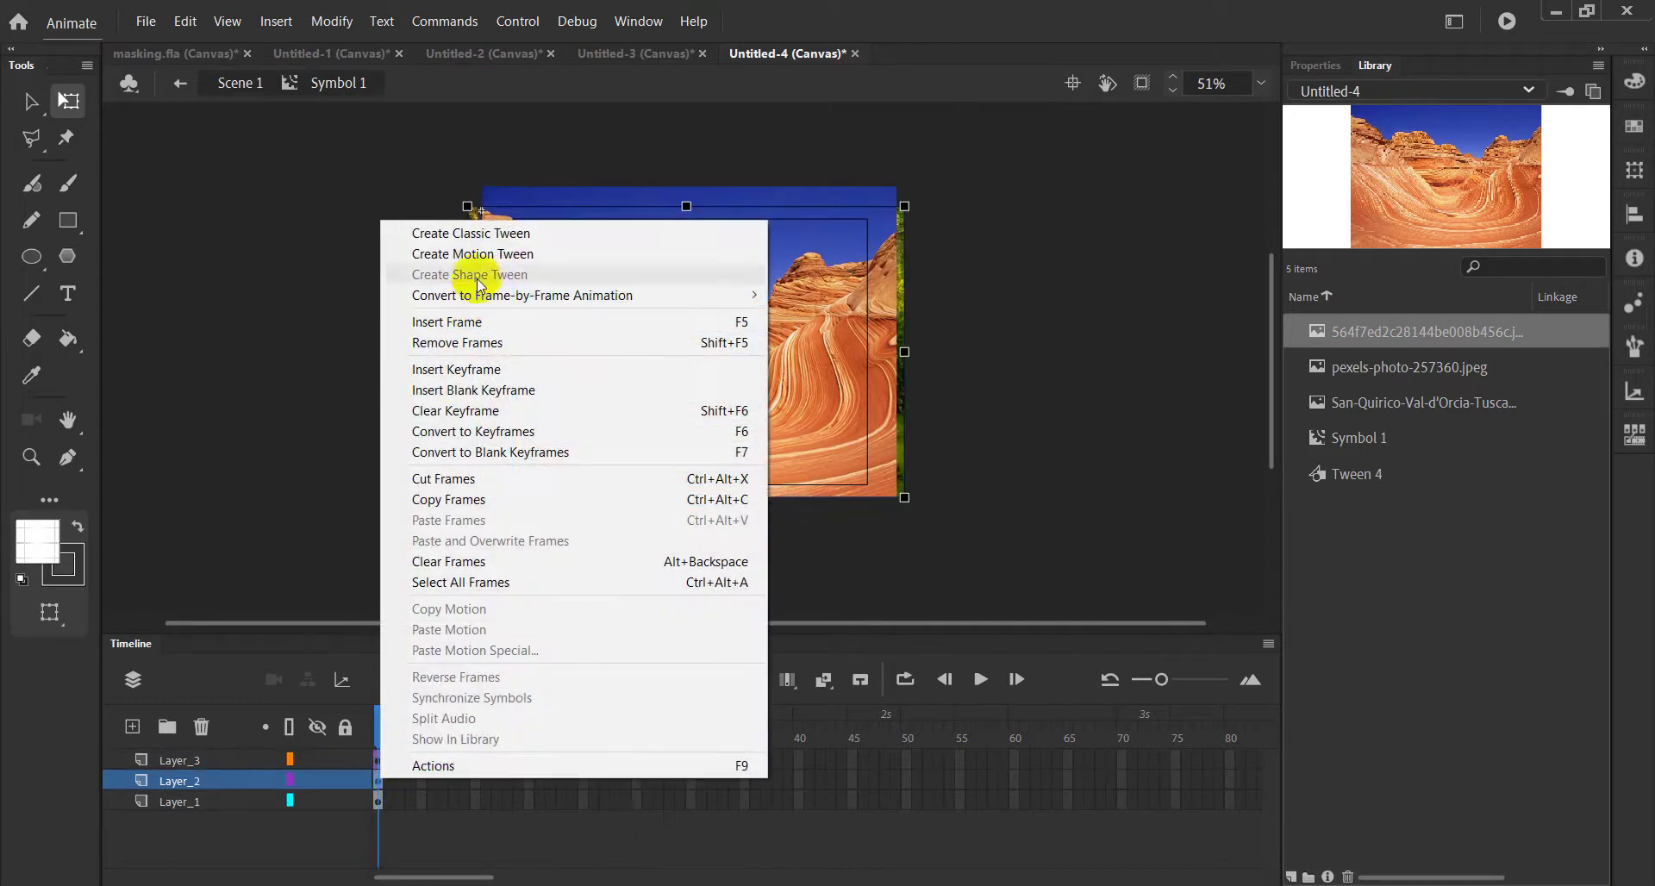
left_click(470, 232)
left_click(377, 801)
right_click(380, 801)
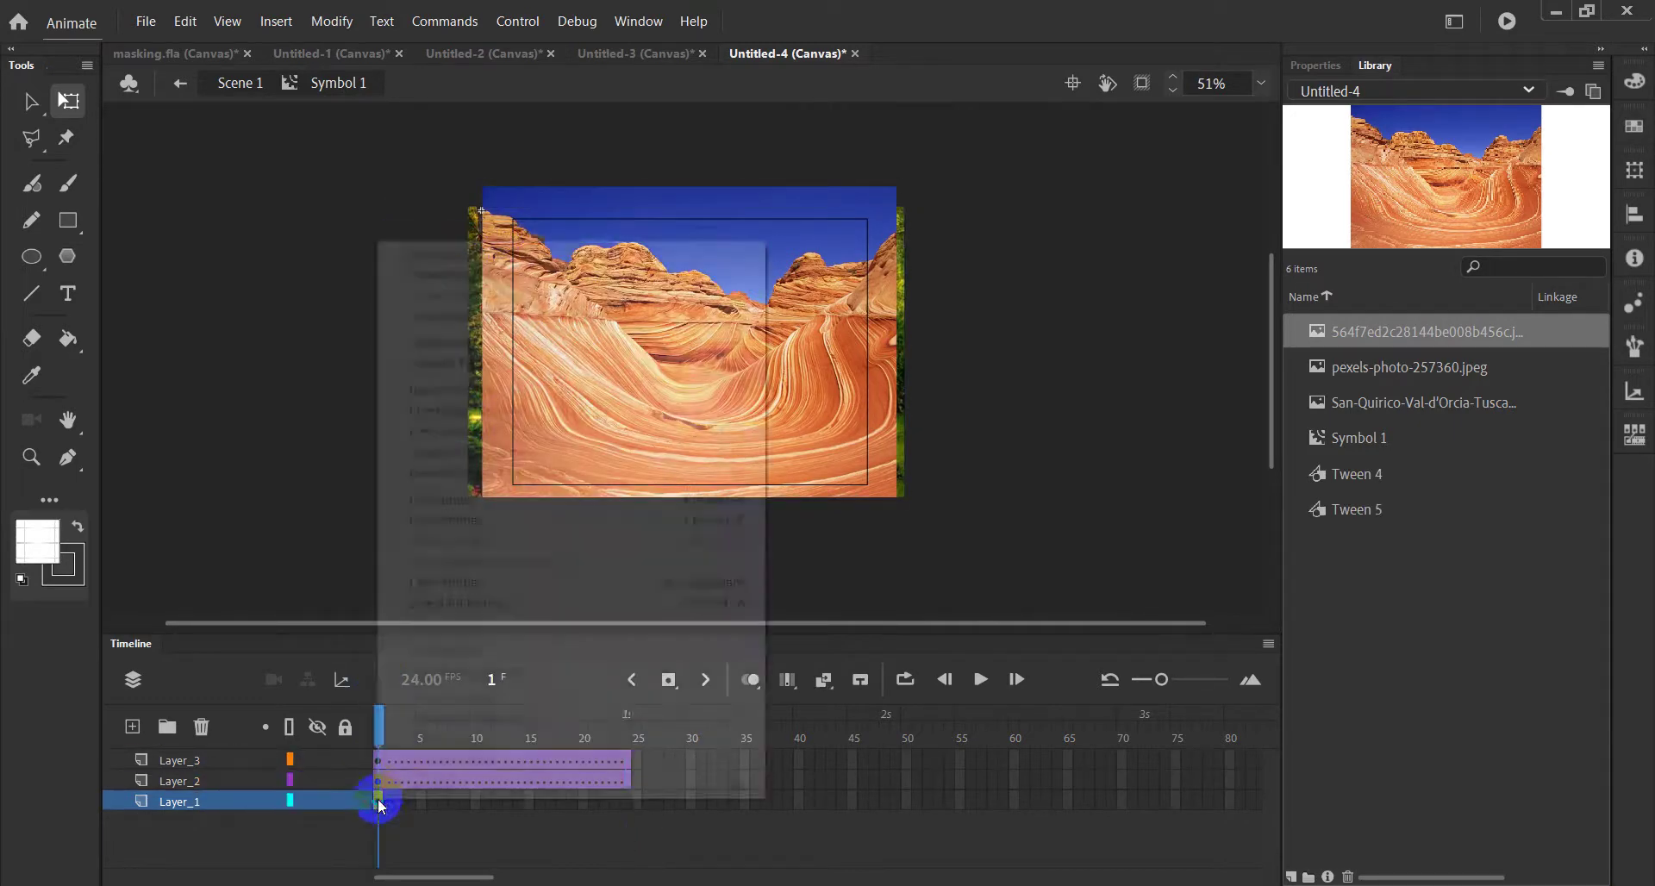
left_click(524, 256)
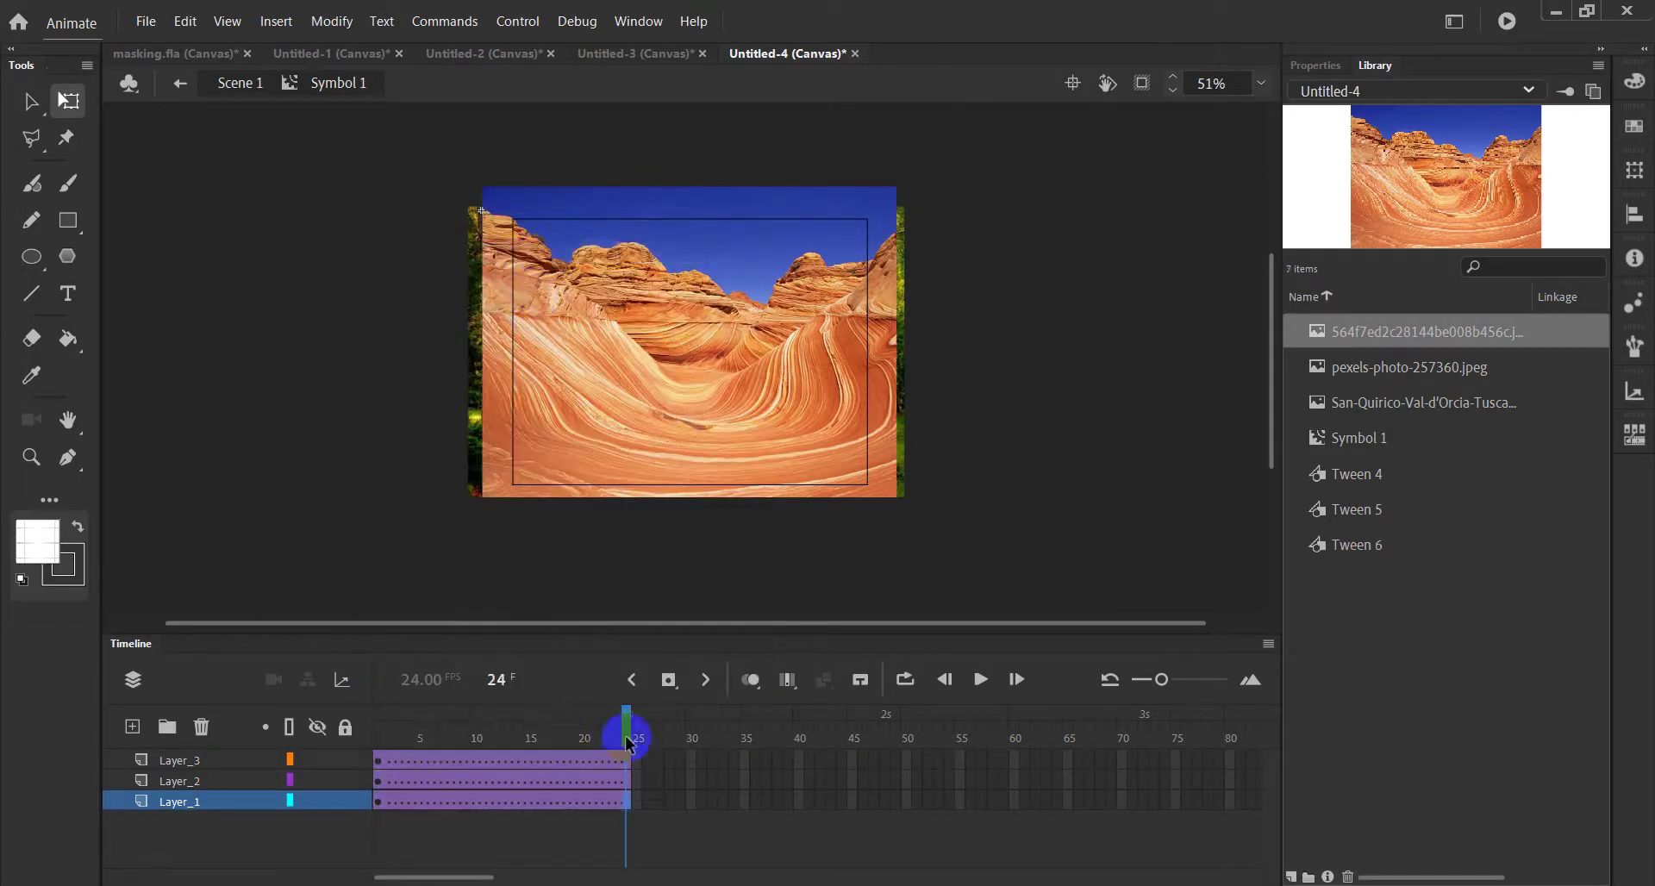
- Insert keyframes at frame 24 on all three layers of Symbol 1
left_click(631, 798)
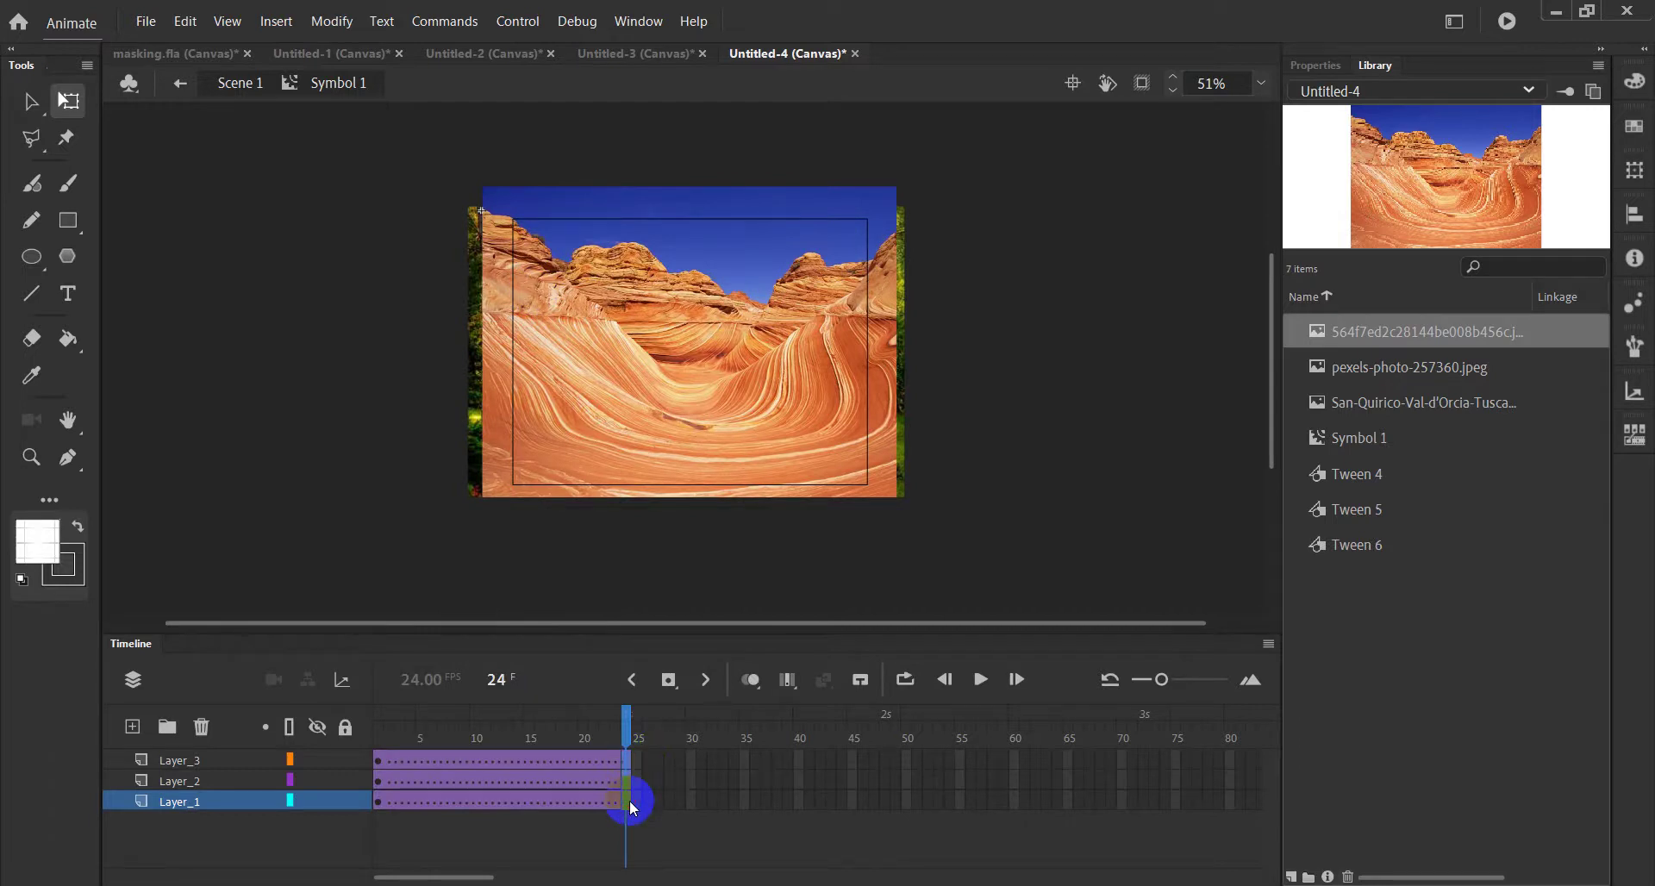
key("F6")
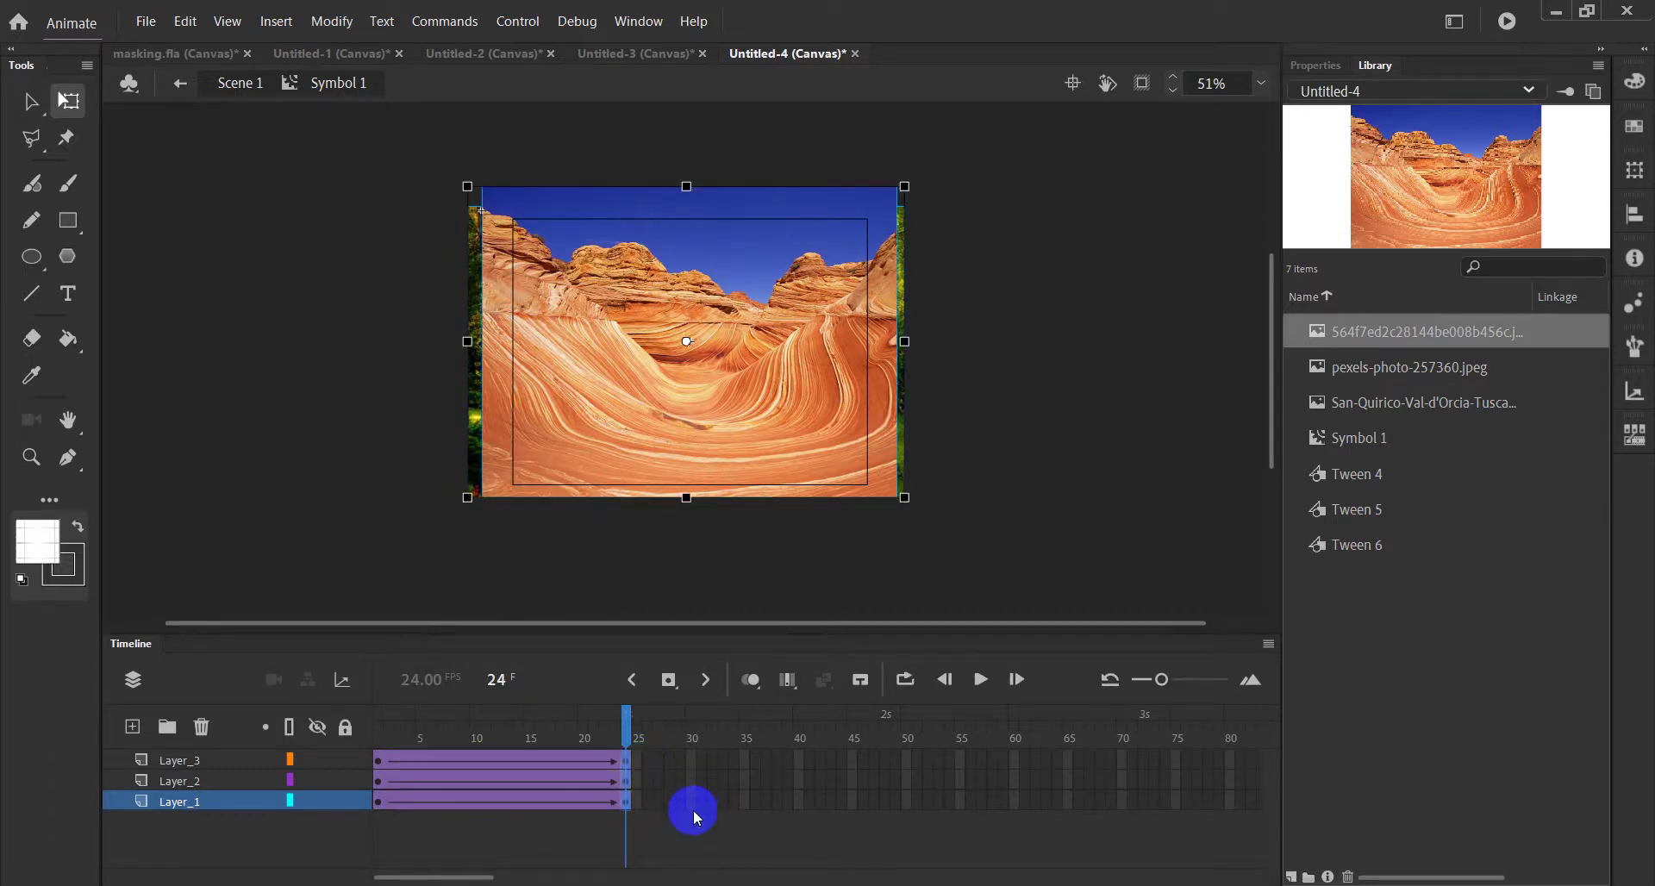
left_click(636, 755)
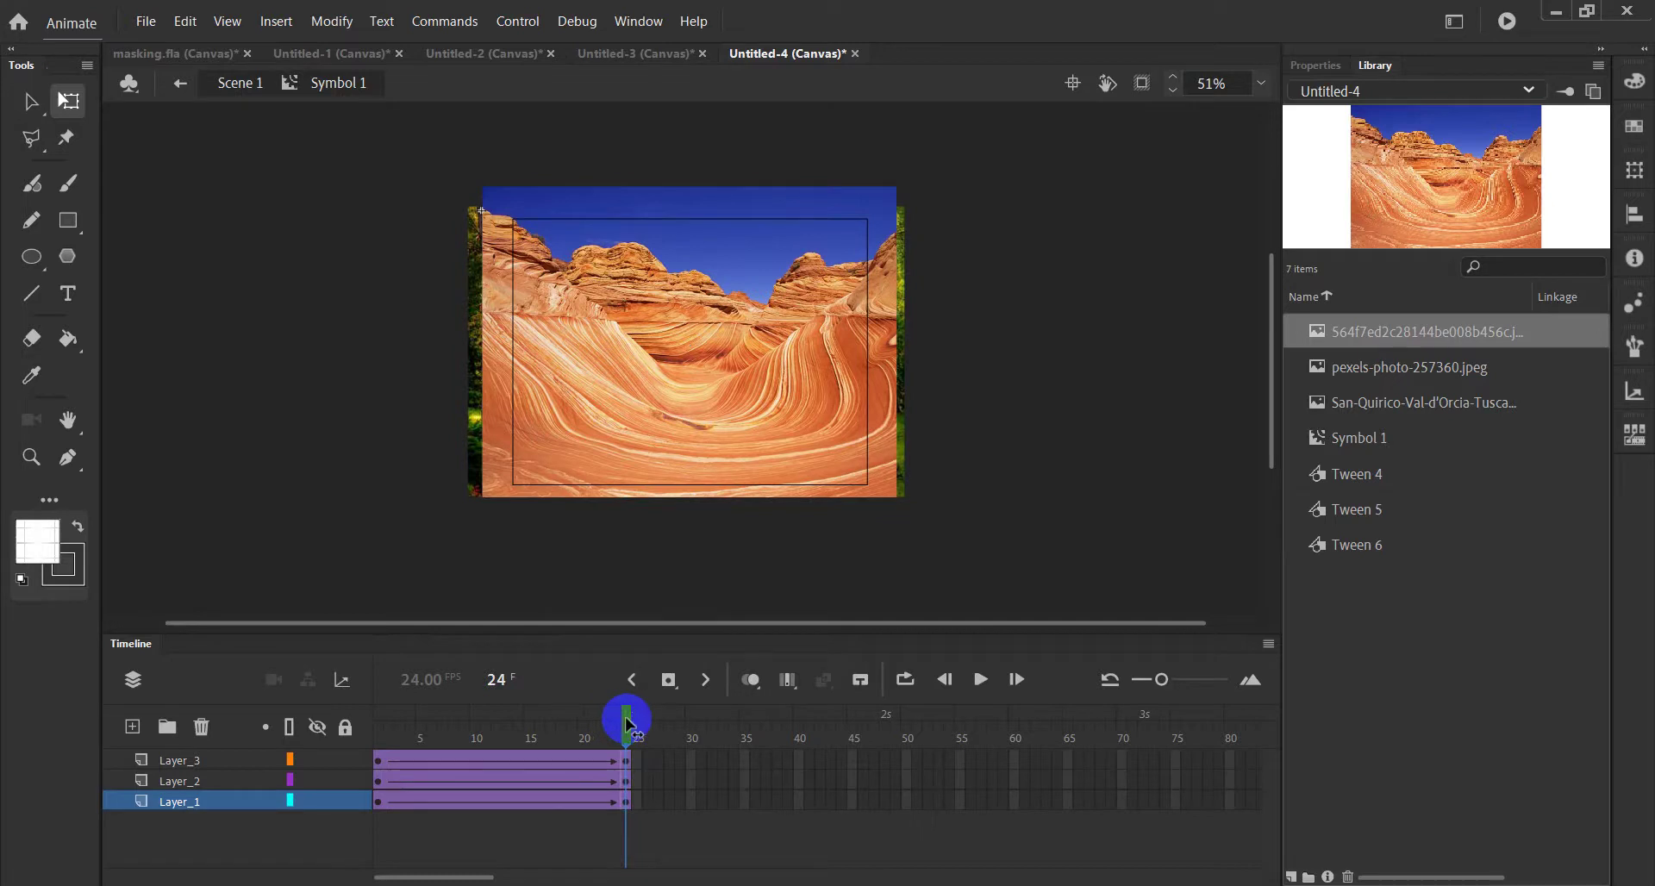
- Clip the content outside the stage in Symbol 1 and preview the three-layer animation between frames 1 and 24
left_click_drag(905, 757, 903, 788)
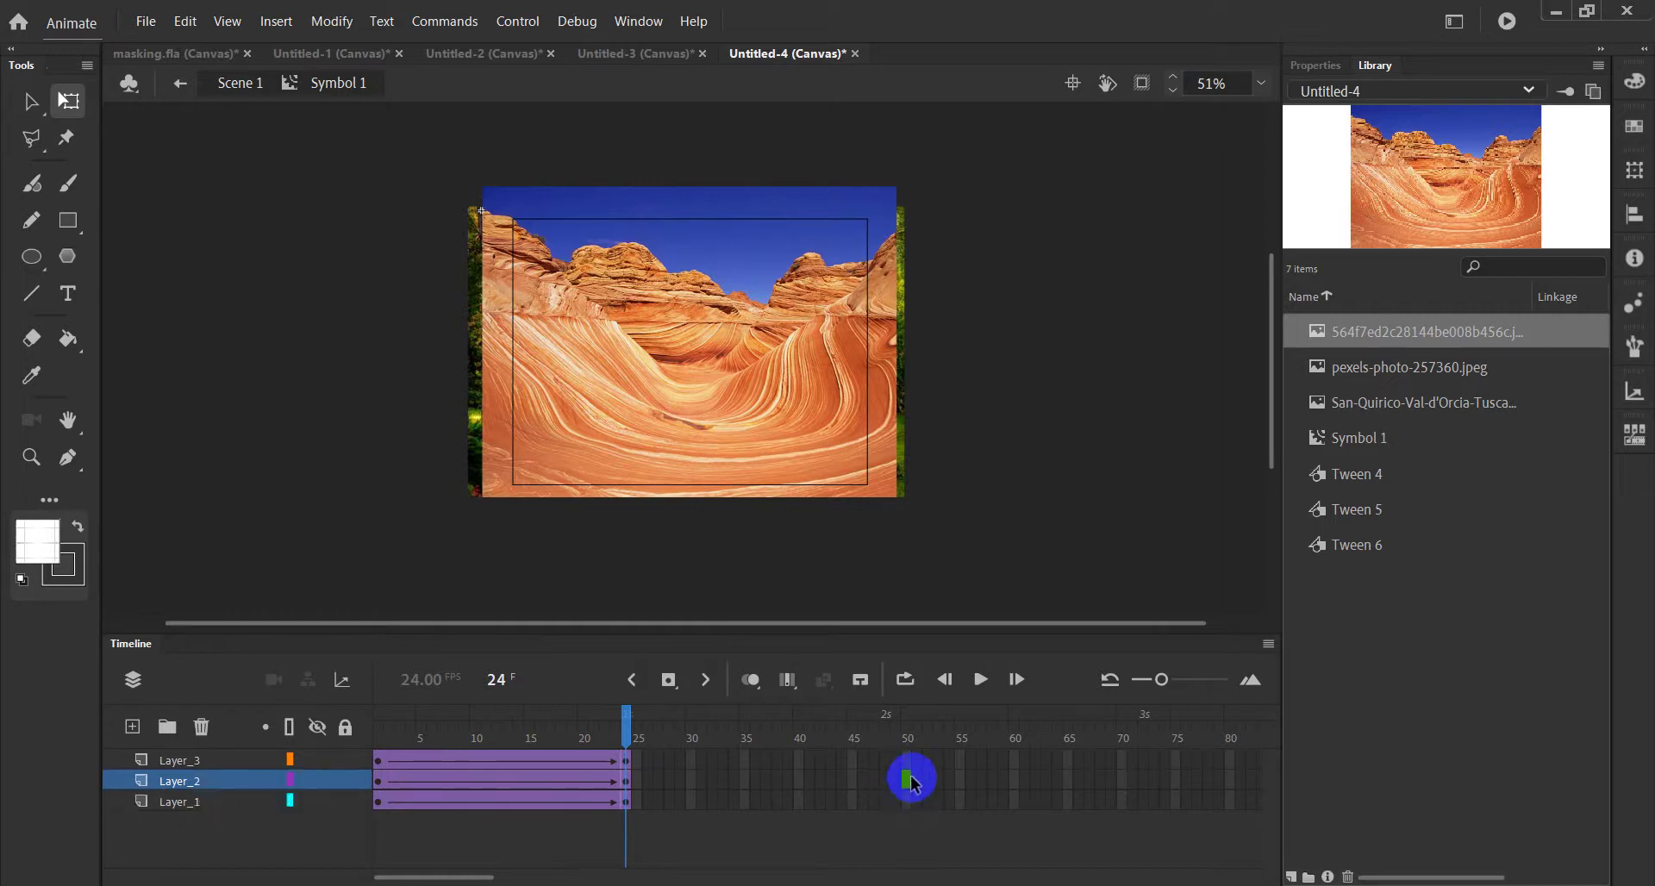
left_click_drag(638, 723, 401, 735)
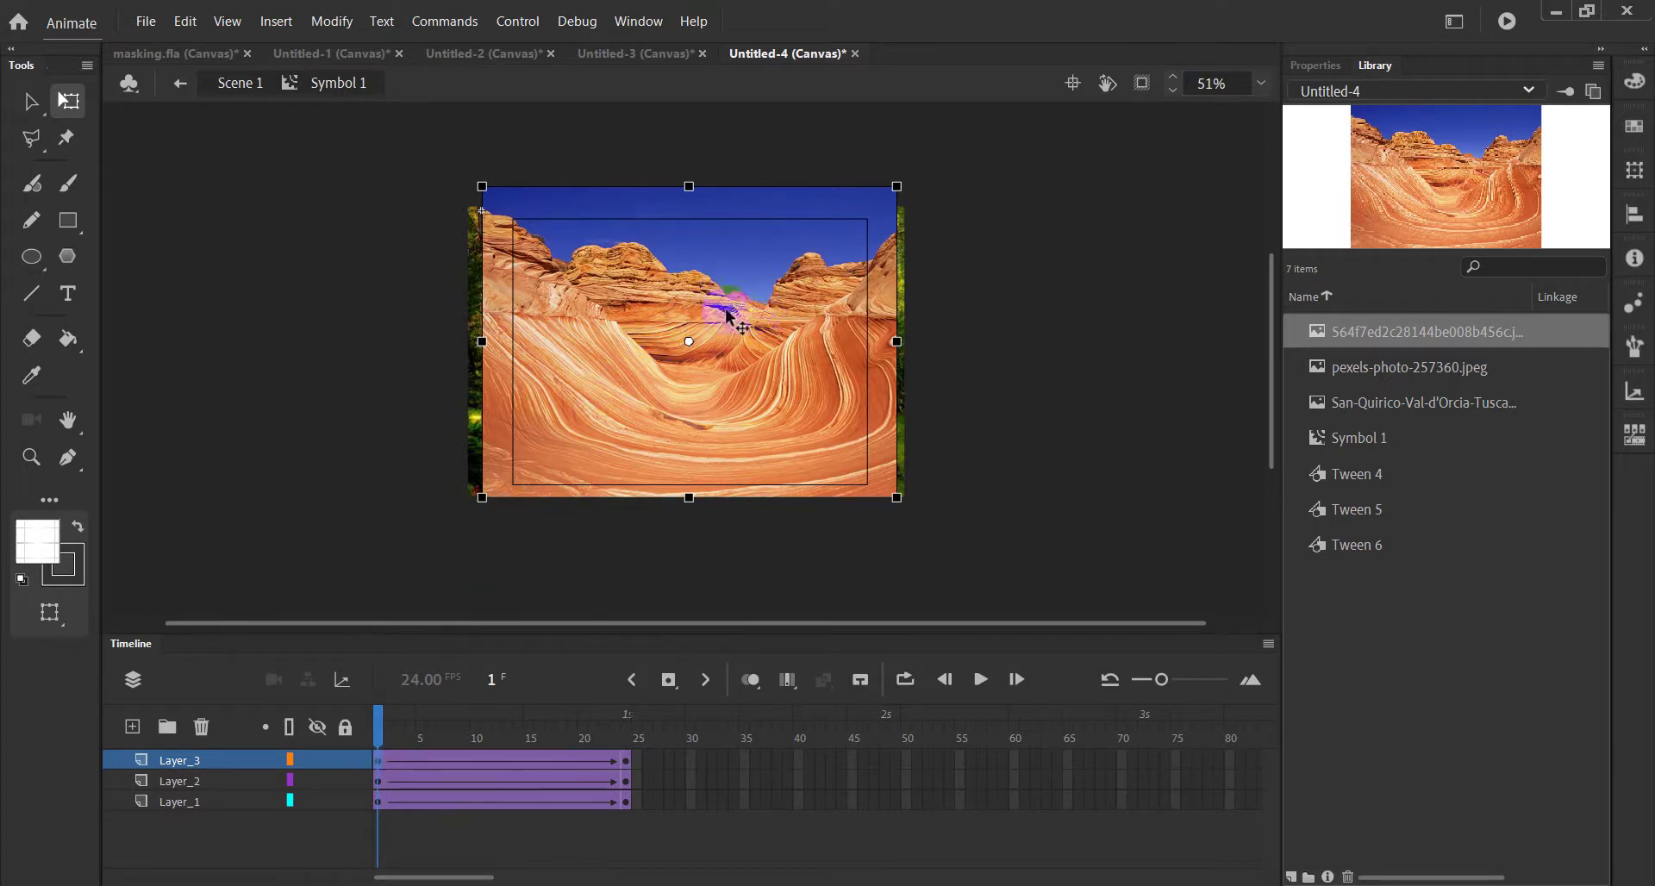
left_click(1141, 82)
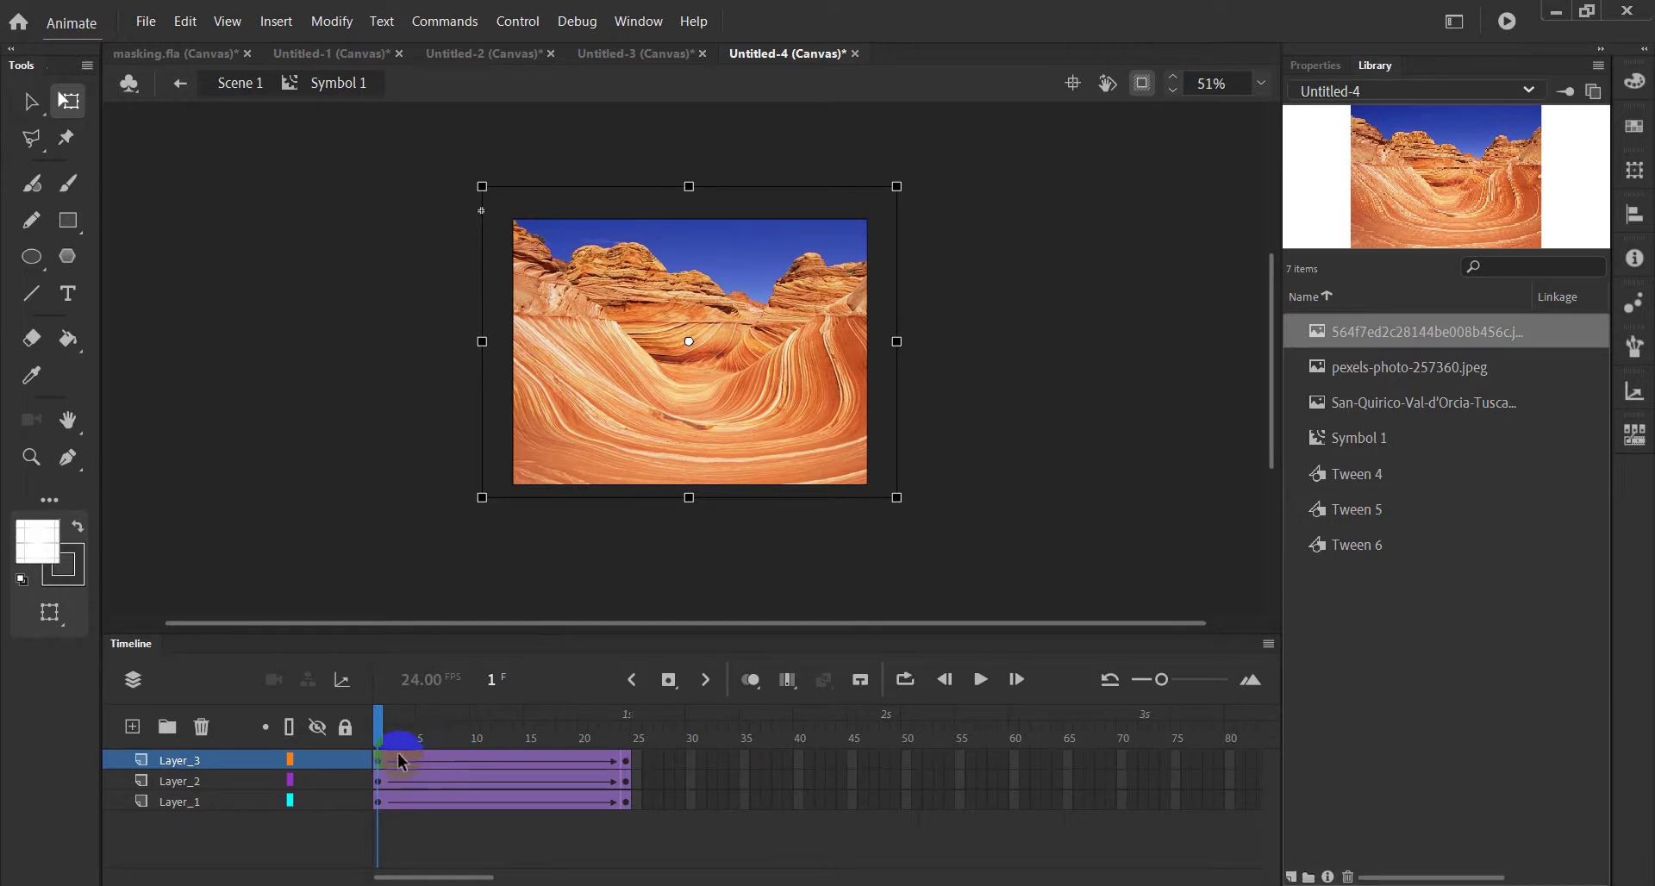
left_click_drag(390, 744, 614, 733)
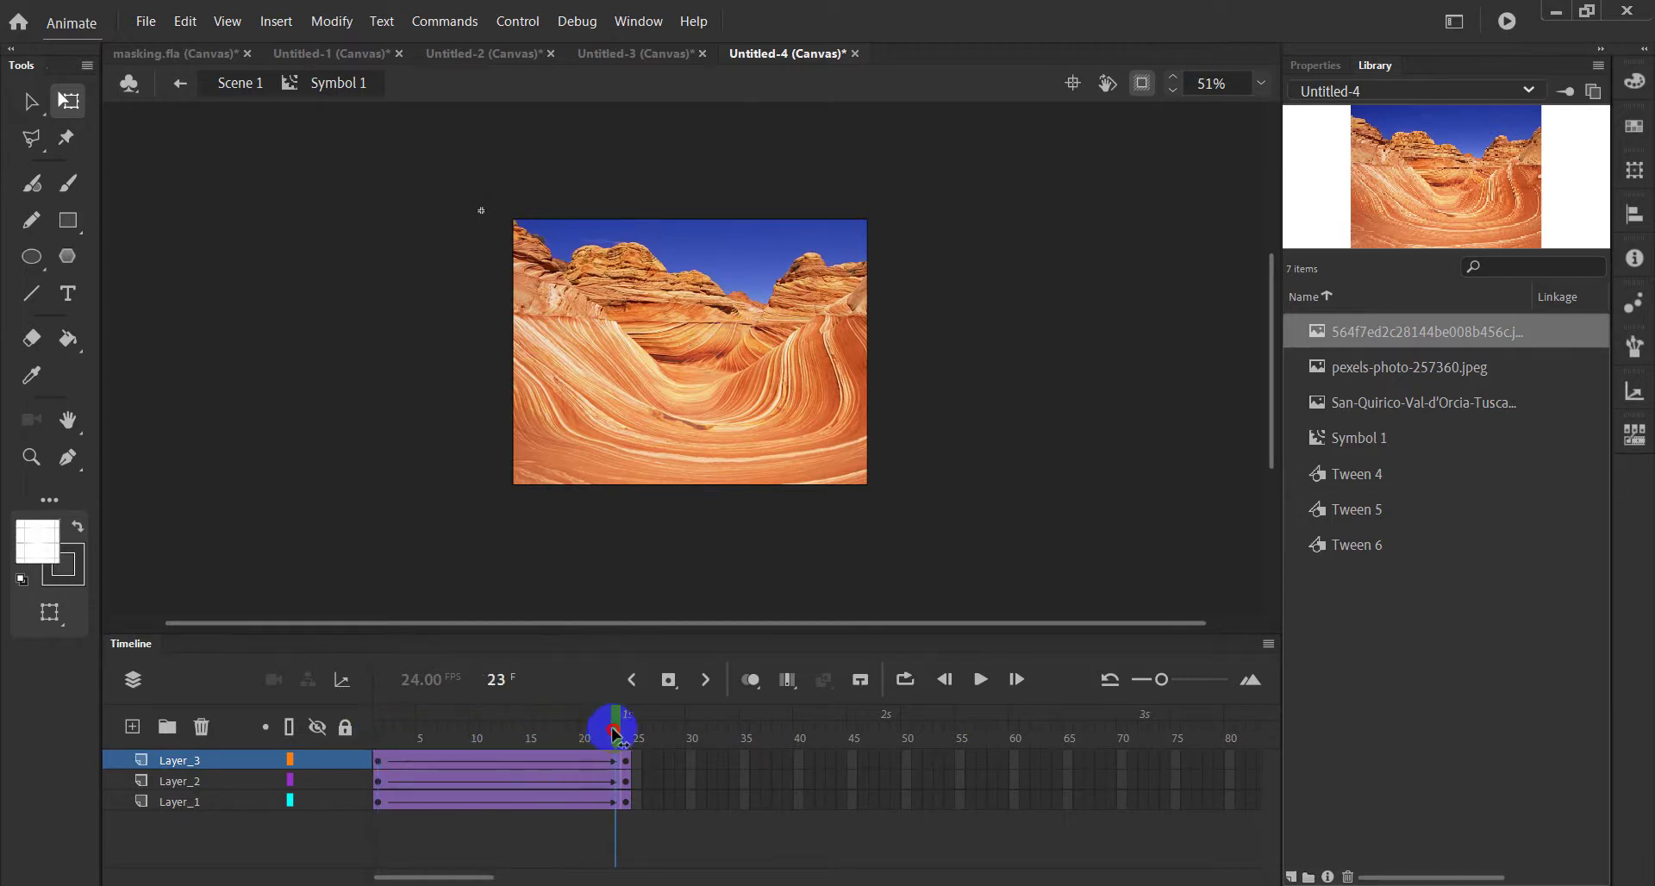
- Fade out the canyon image on Layer_3 by setting its alpha to 0% at frame 24, and preview the fade
left_click(626, 760)
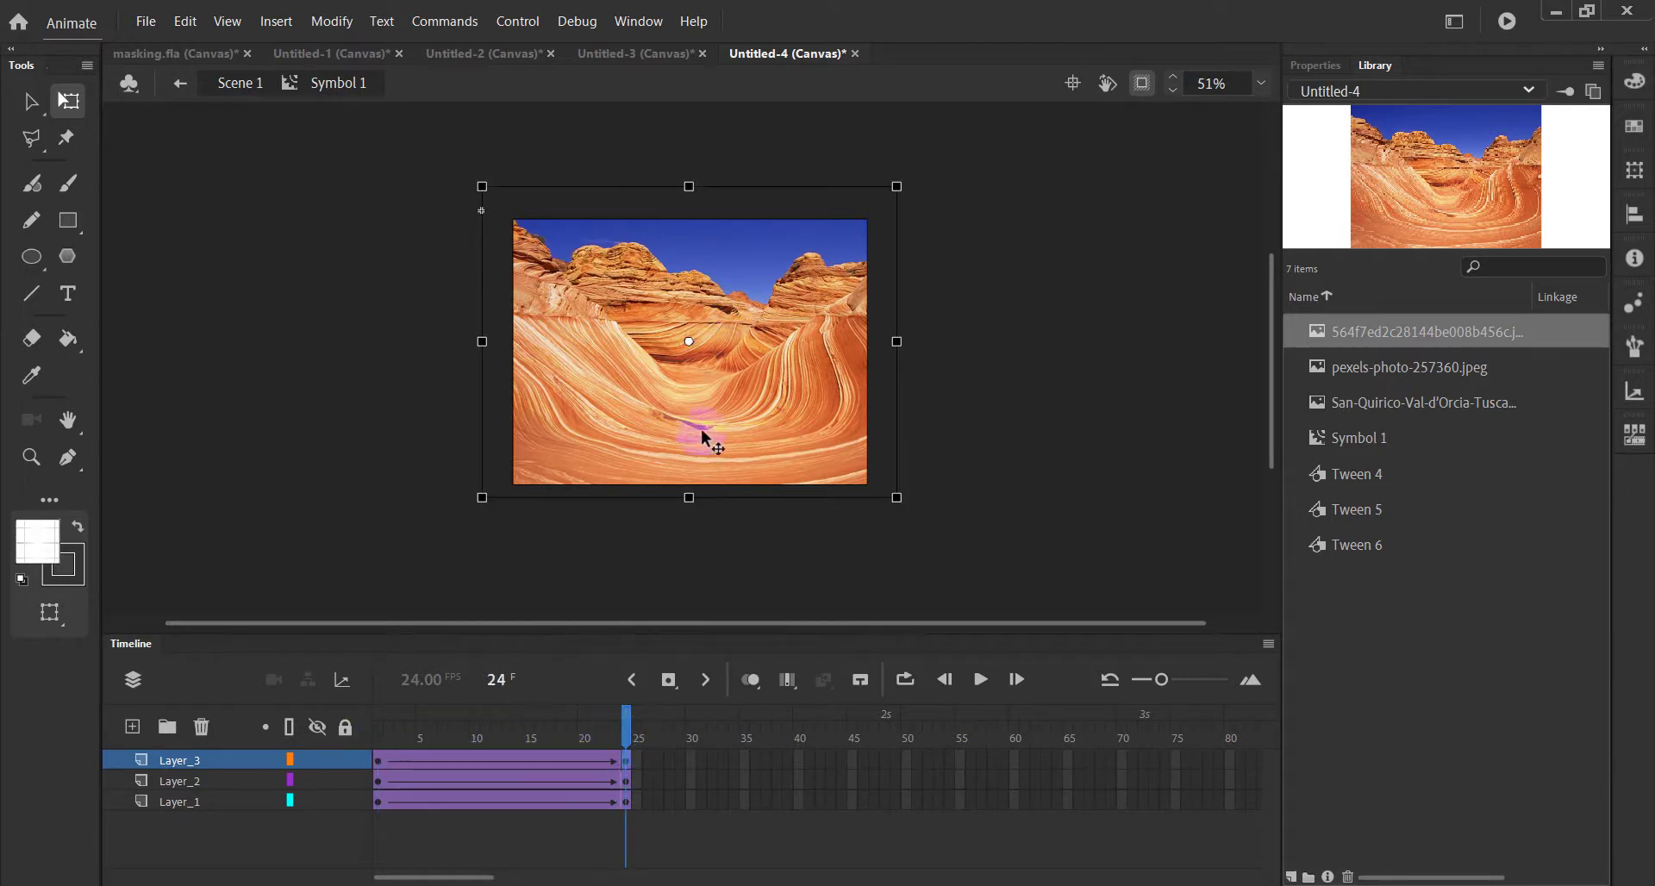
left_click(1336, 67)
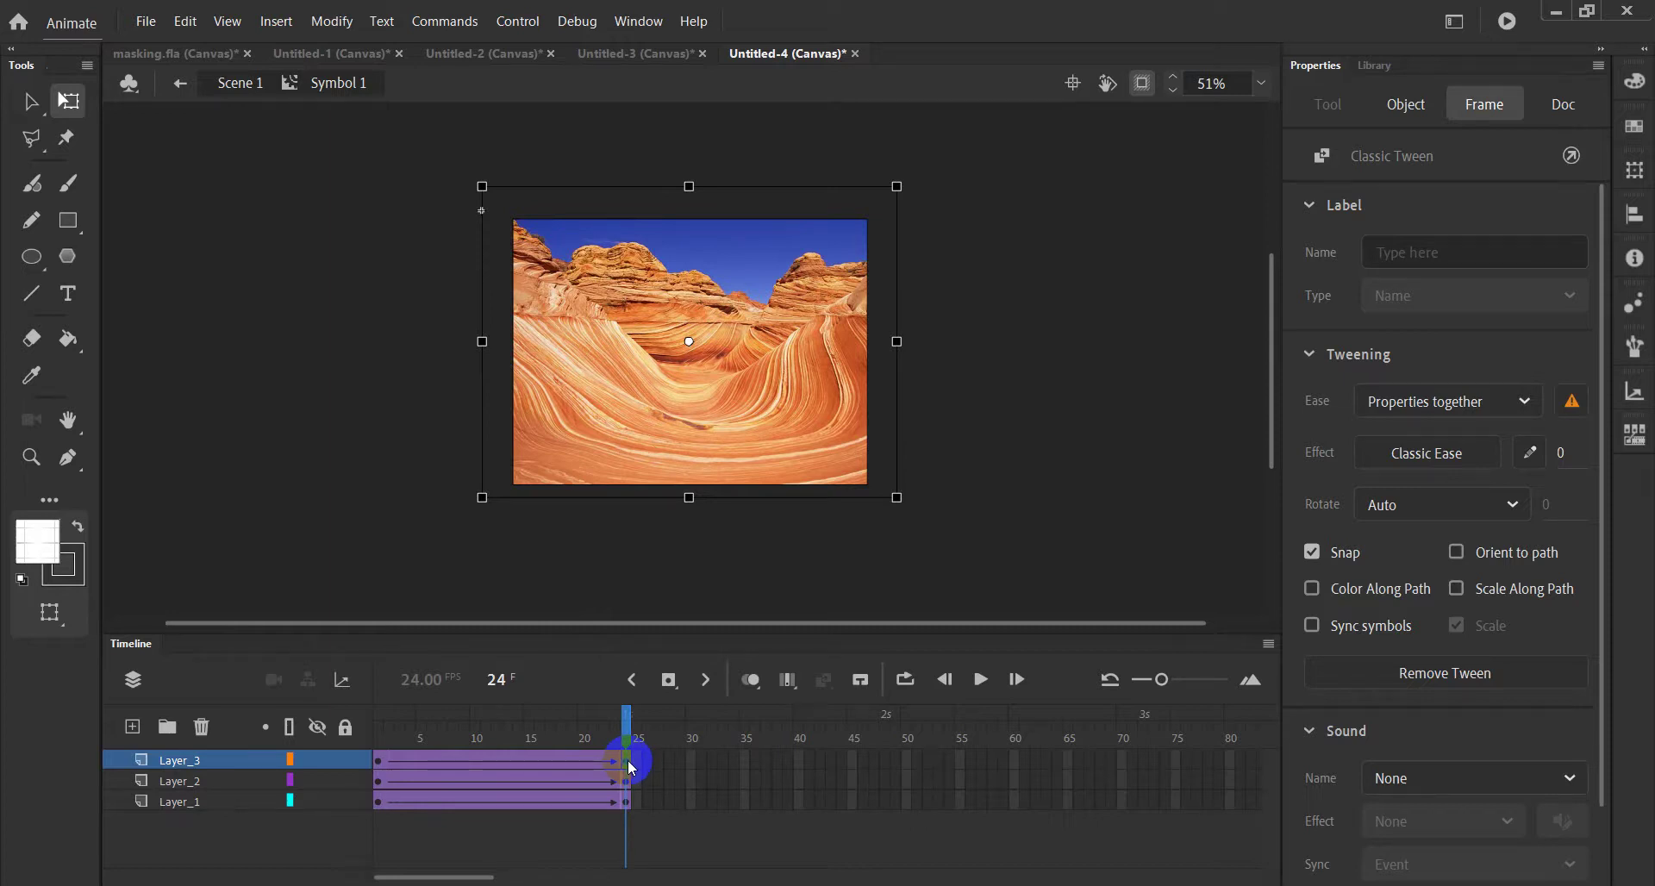
left_click(825, 392)
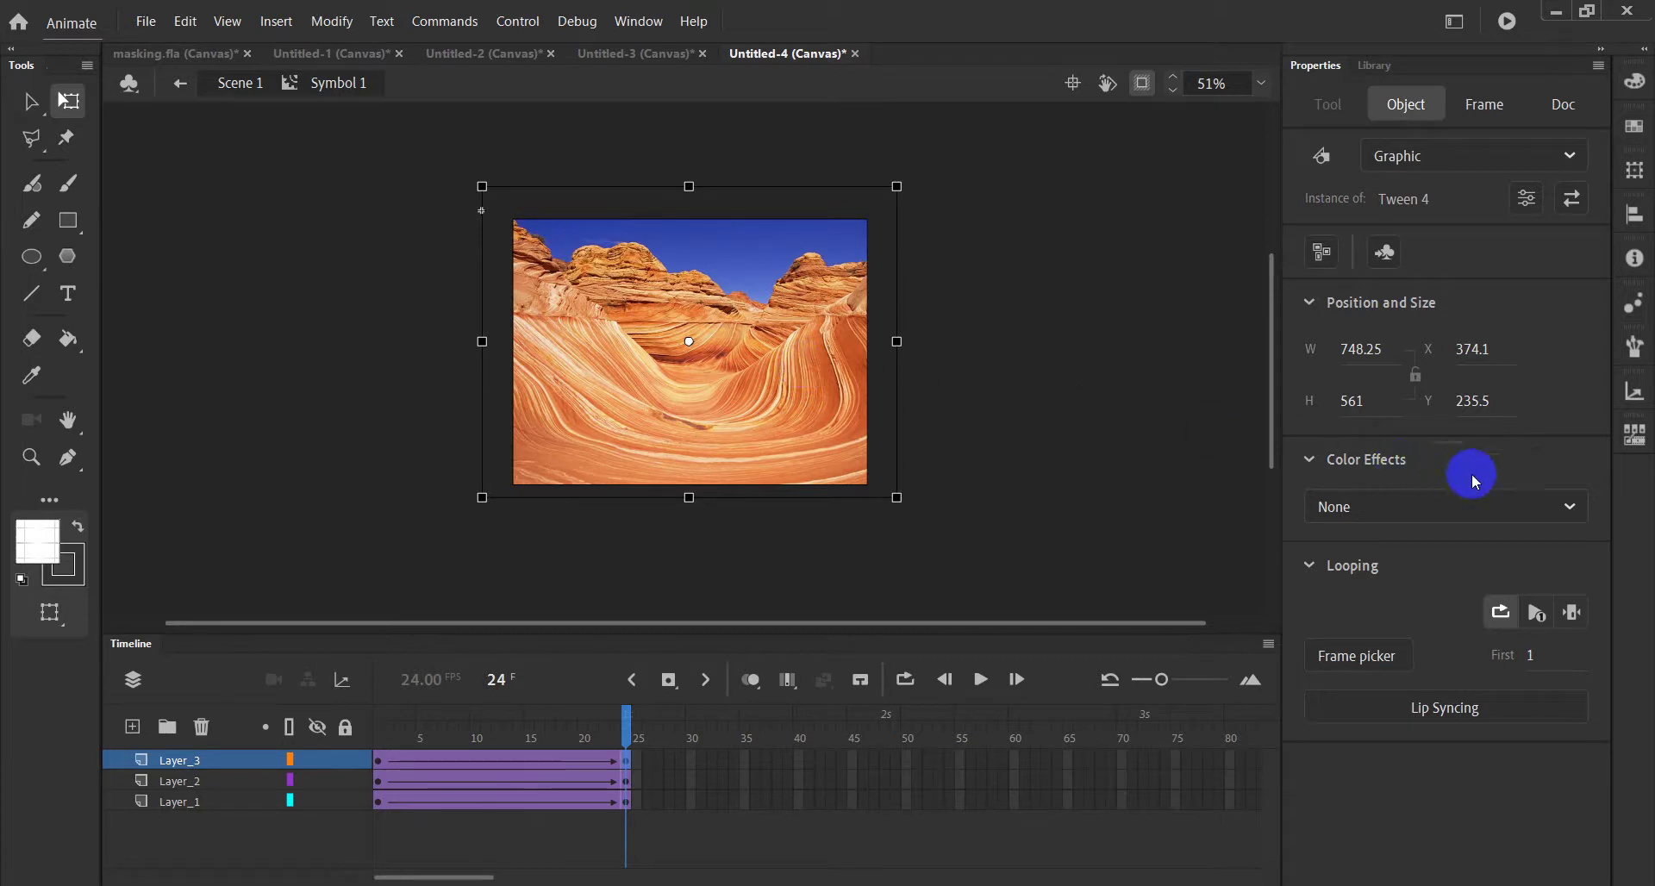
left_click(1403, 508)
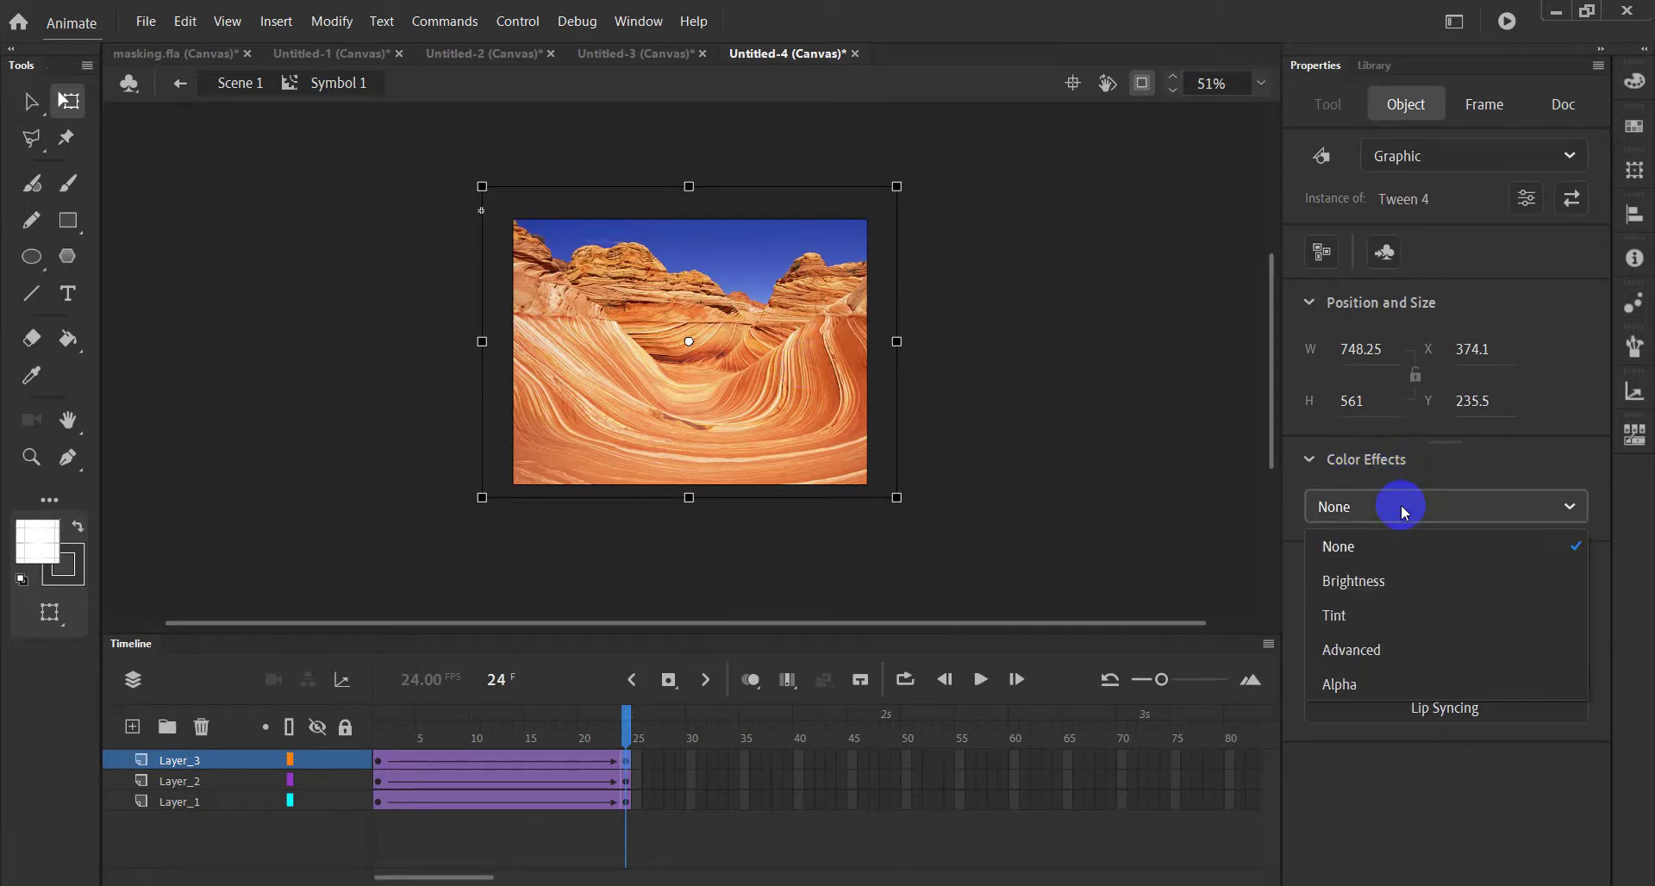
left_click(1357, 690)
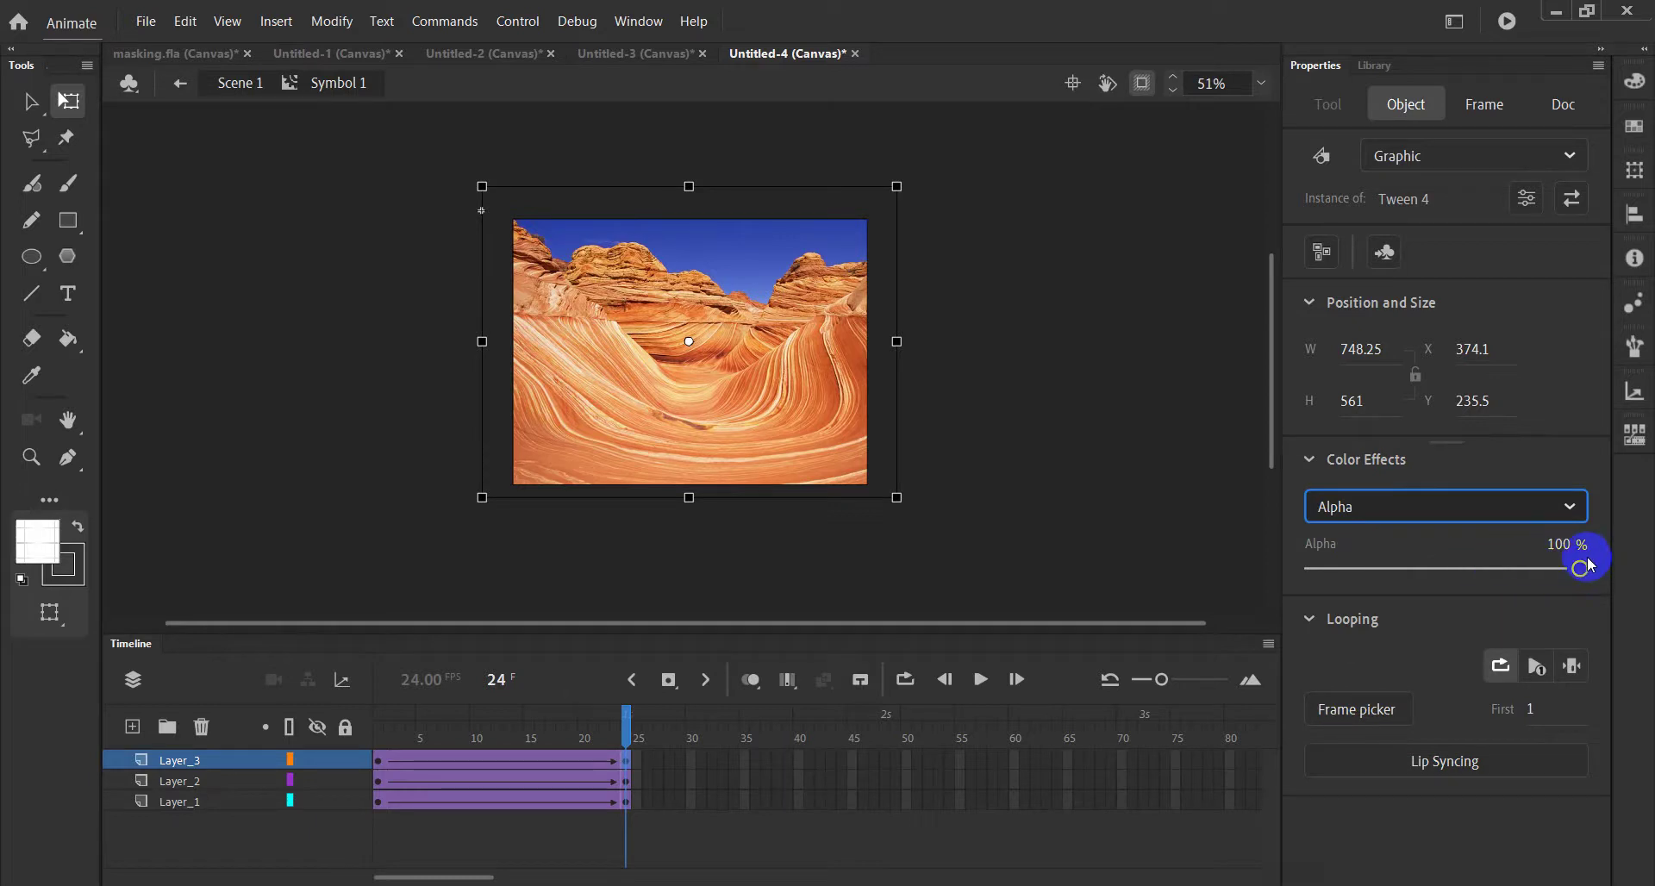
left_click_drag(1581, 570, 1311, 590)
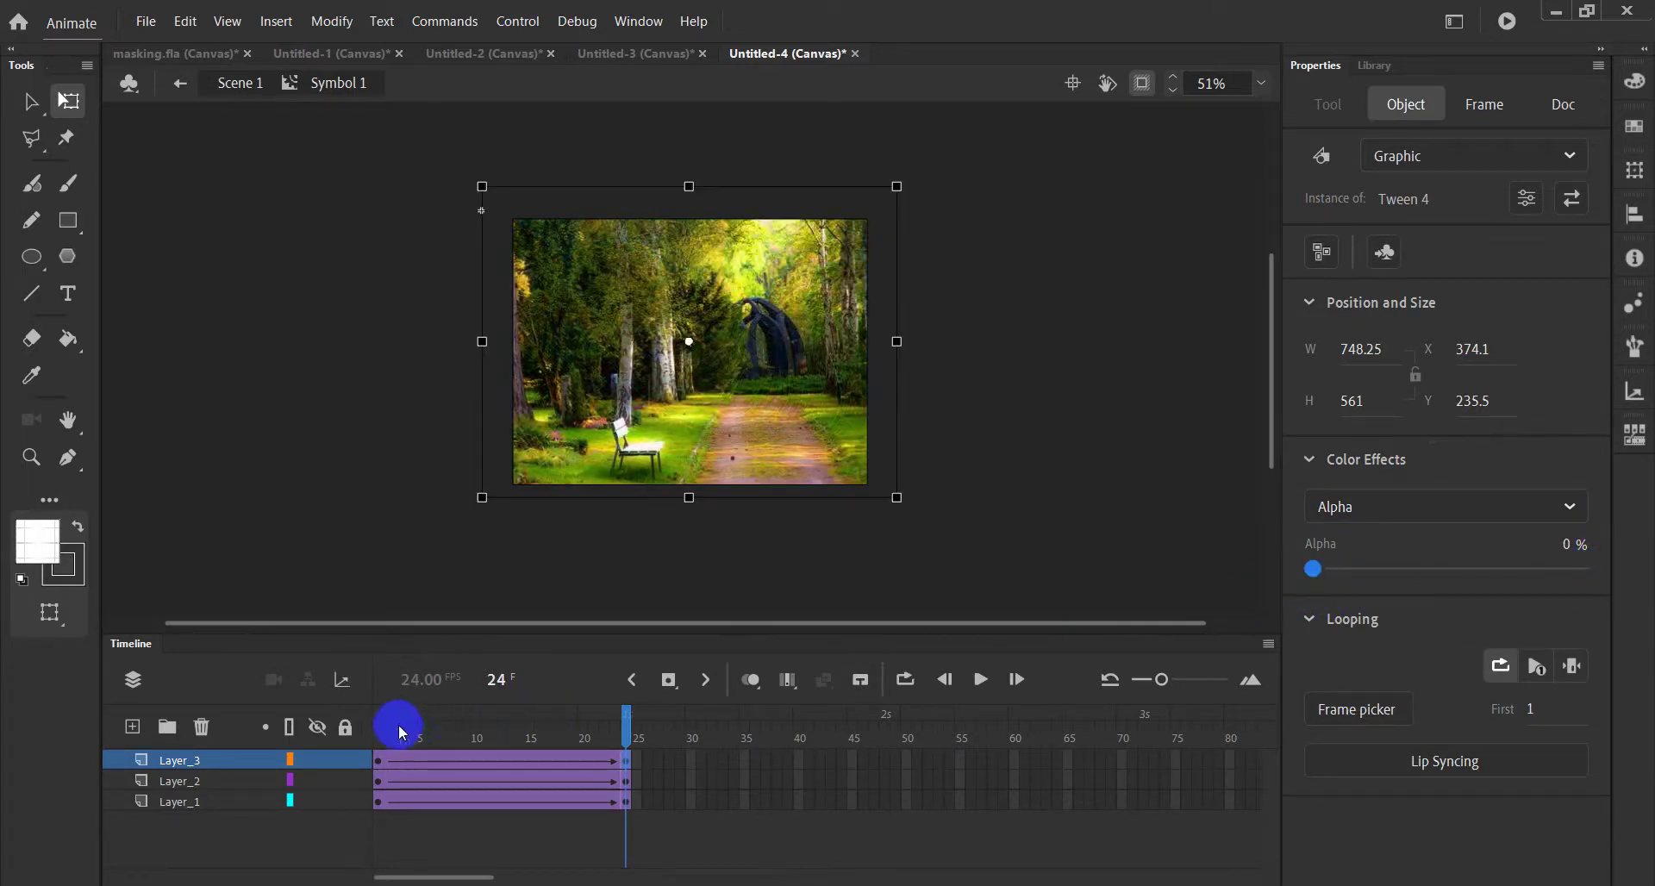
left_click(379, 728)
left_click(373, 741)
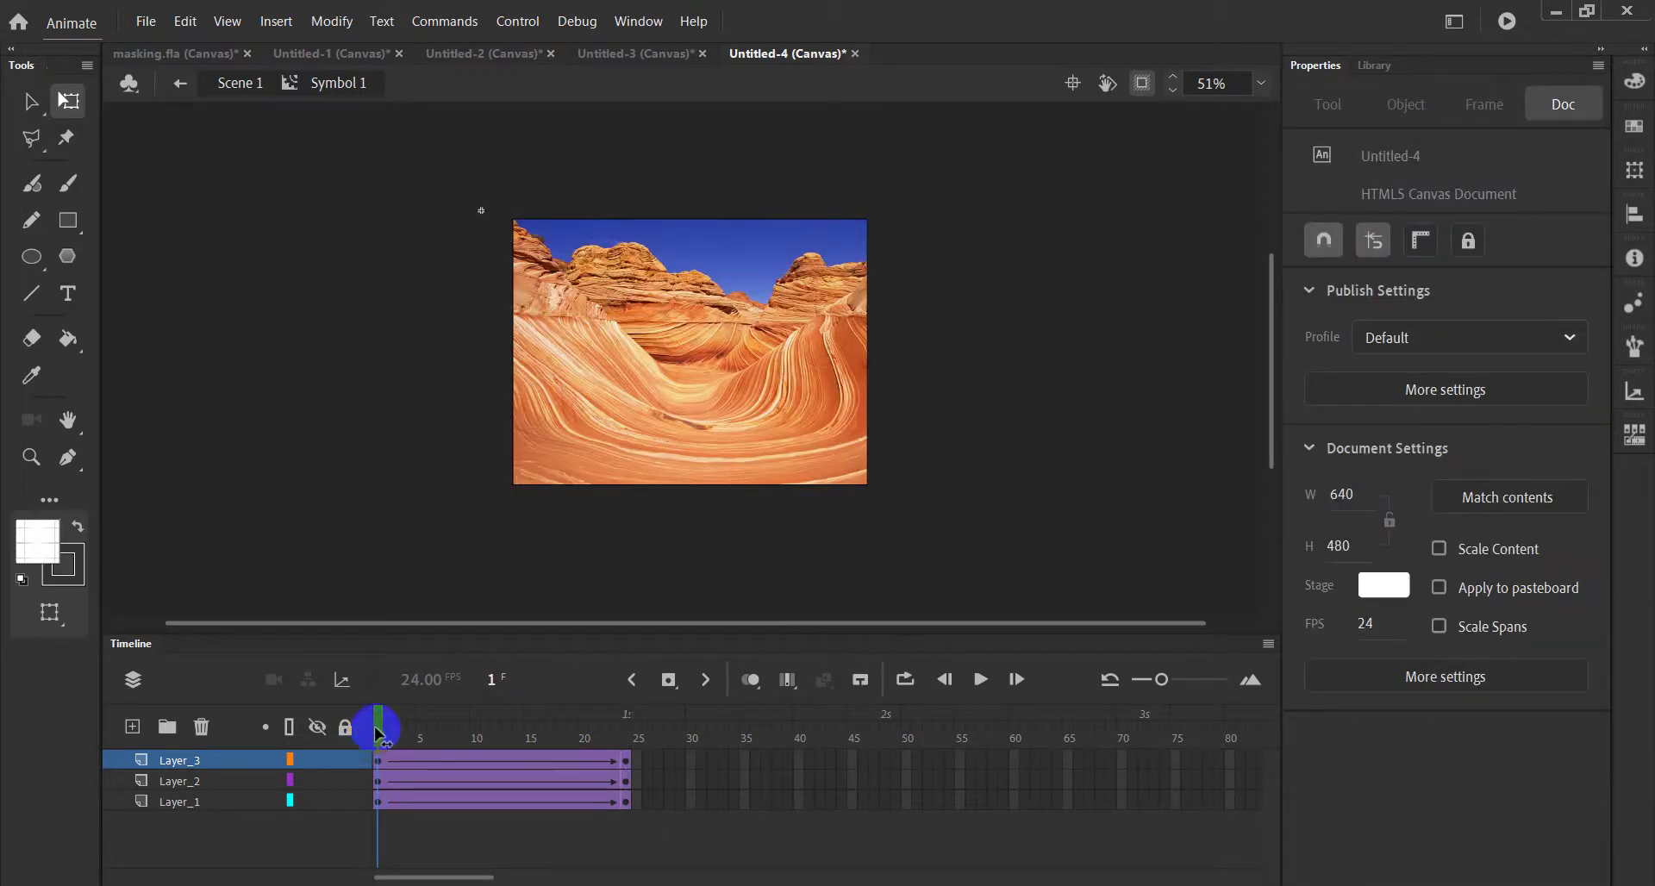
left_click_drag(379, 733, 630, 731)
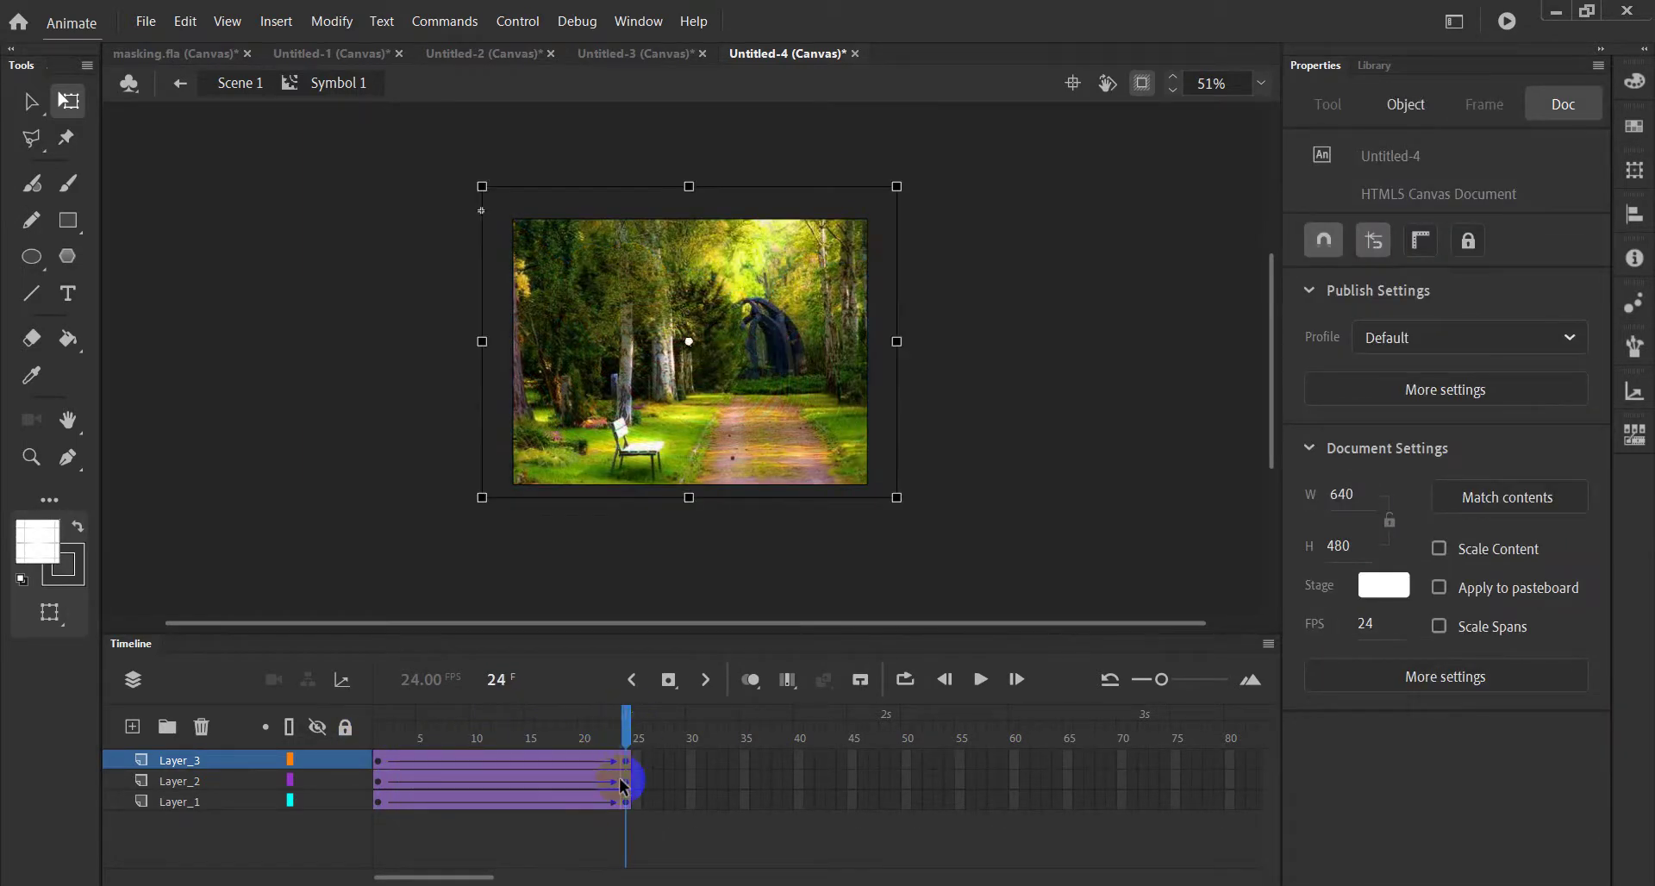
- Extend Layer_2 with a keyframe at frame 40
left_click(625, 782)
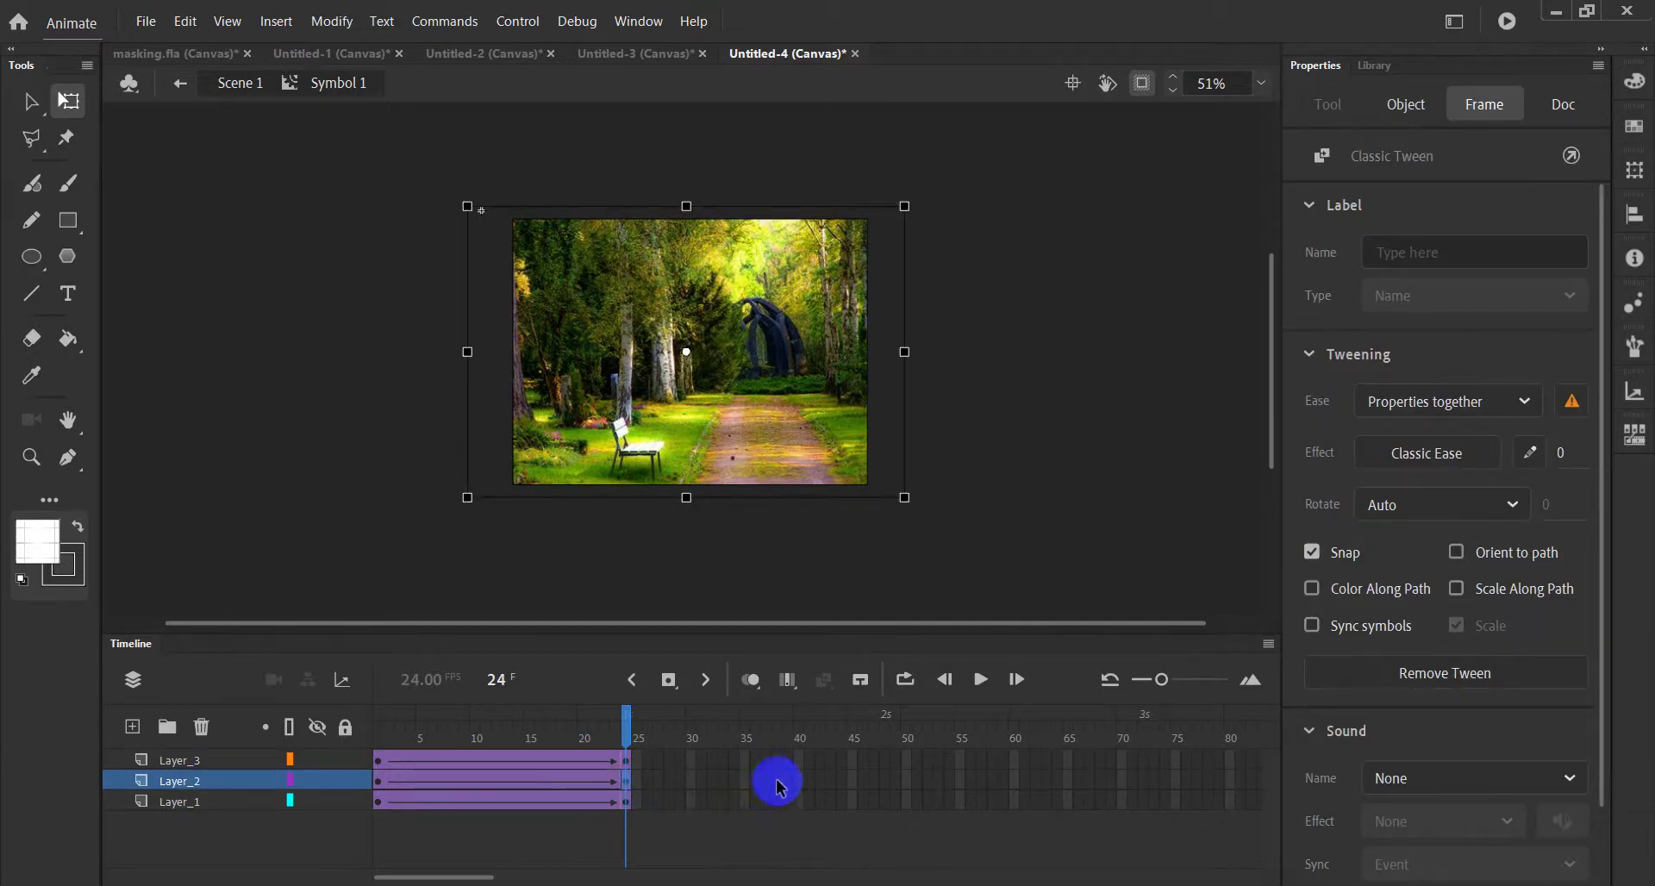
left_click(802, 780)
key("F6")
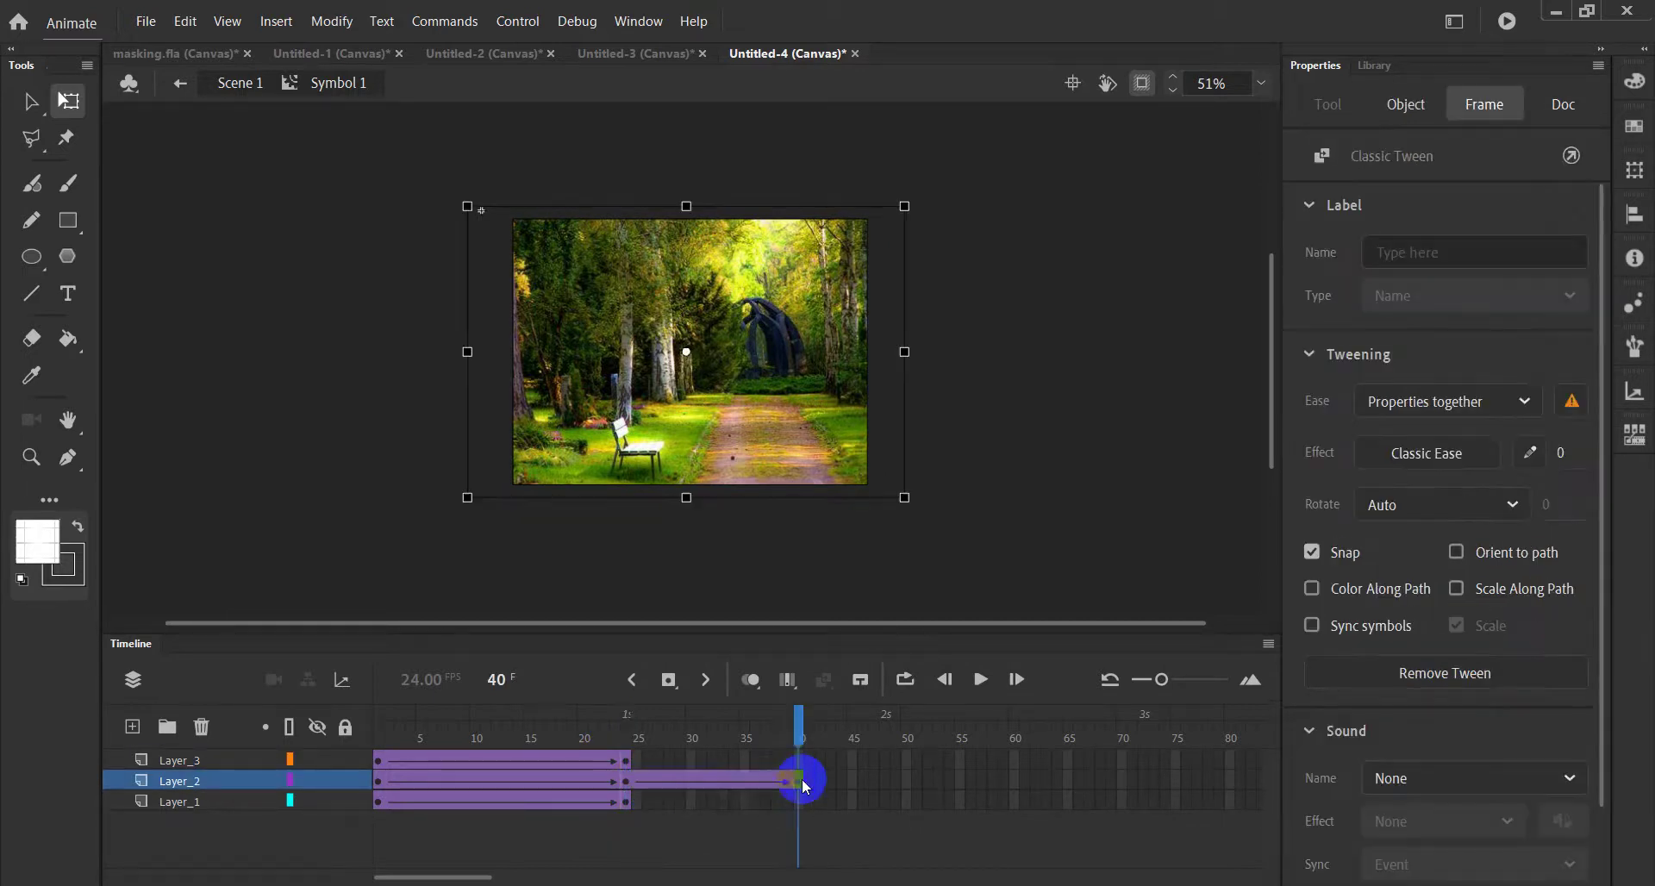
- Set the alpha of the forest path image on Layer_2 to 0% at frame 40
left_click_drag(603, 732, 800, 787)
left_click(624, 781)
left_click(705, 503)
left_click(800, 779)
left_click(817, 424)
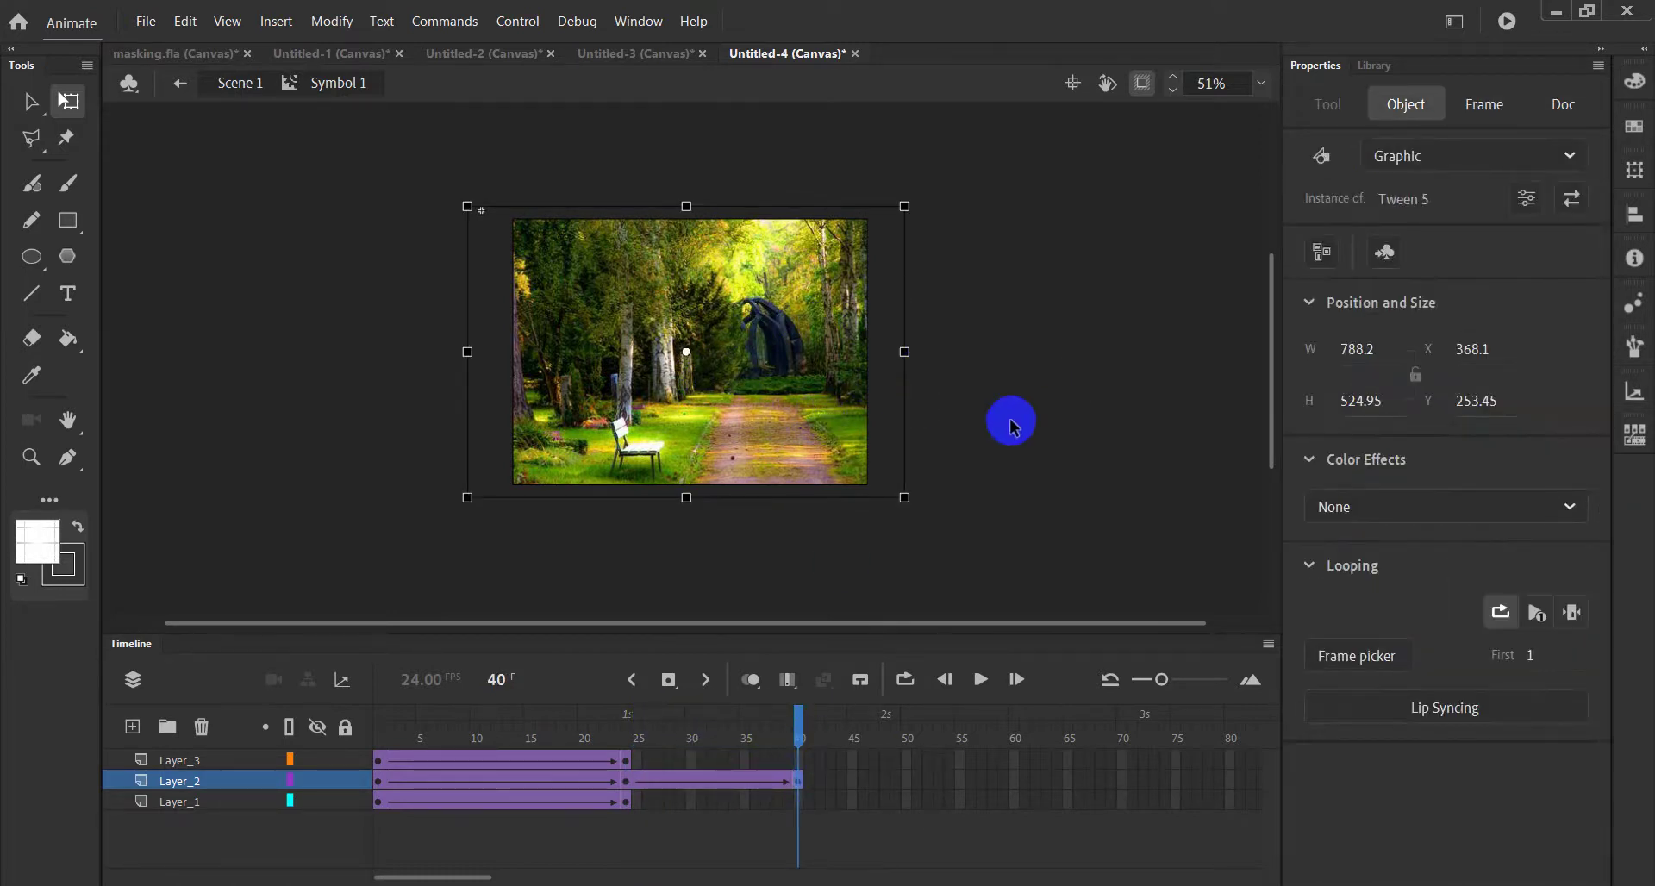
left_click(1501, 509)
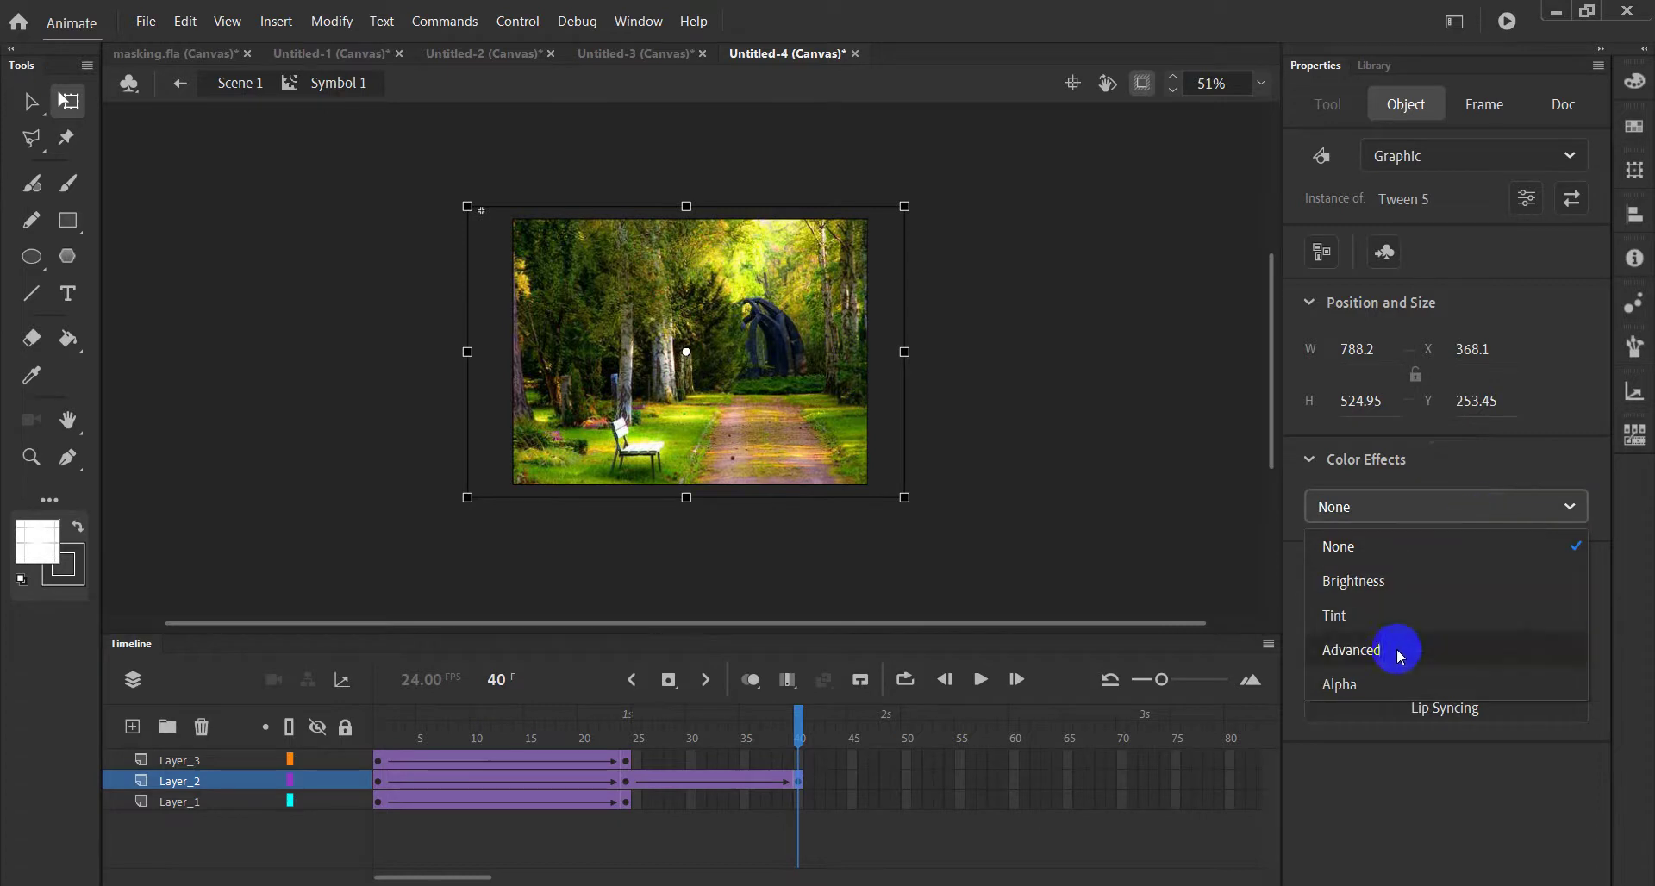
left_click(1347, 685)
mouse_move(1313, 569)
left_mouse_down()
mouse_move(1578, 566)
mouse_move(1315, 570)
left_mouse_up()
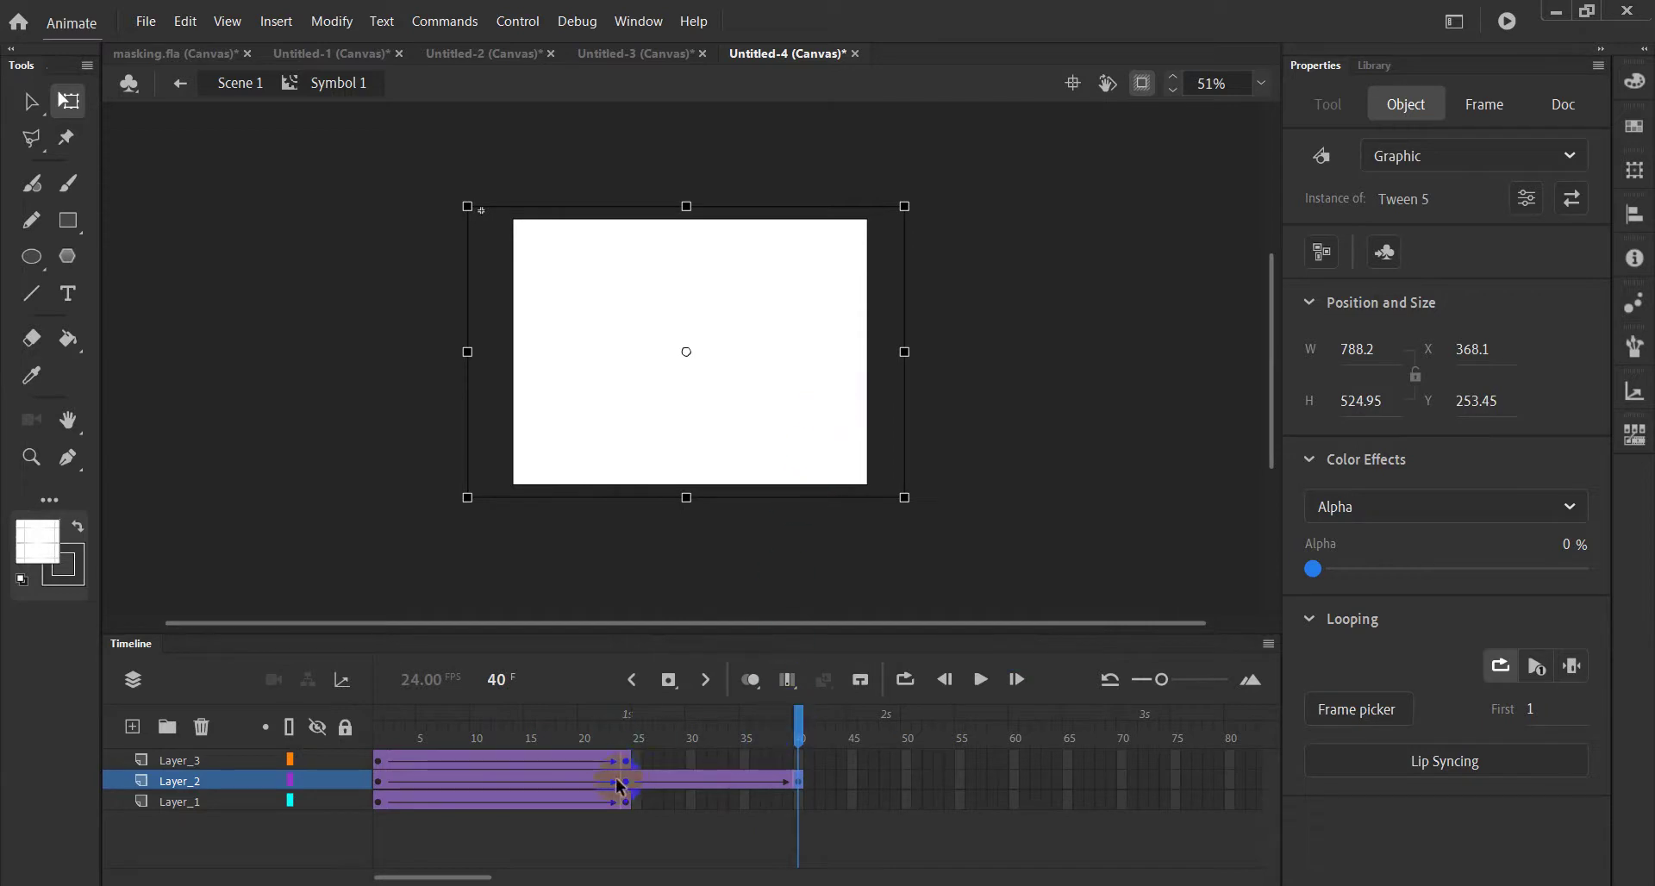
- Insert keyframes at frames 40 and 60 on Layer_1 and preview the whole image sequence
left_click(799, 802)
key("F6")
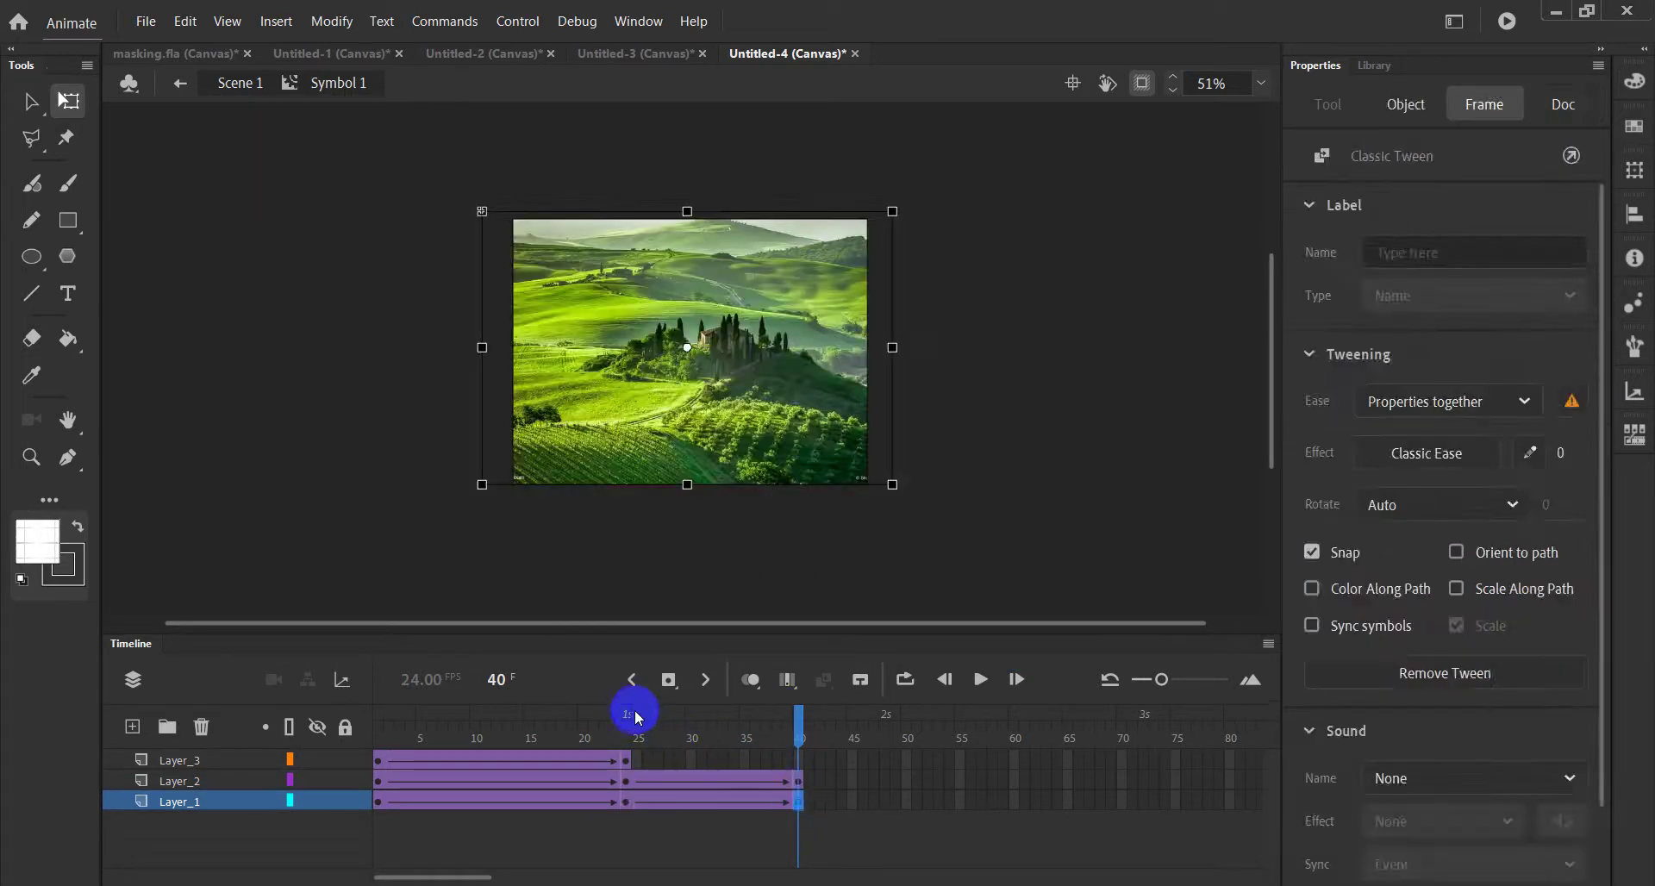
left_click_drag(638, 718, 797, 731)
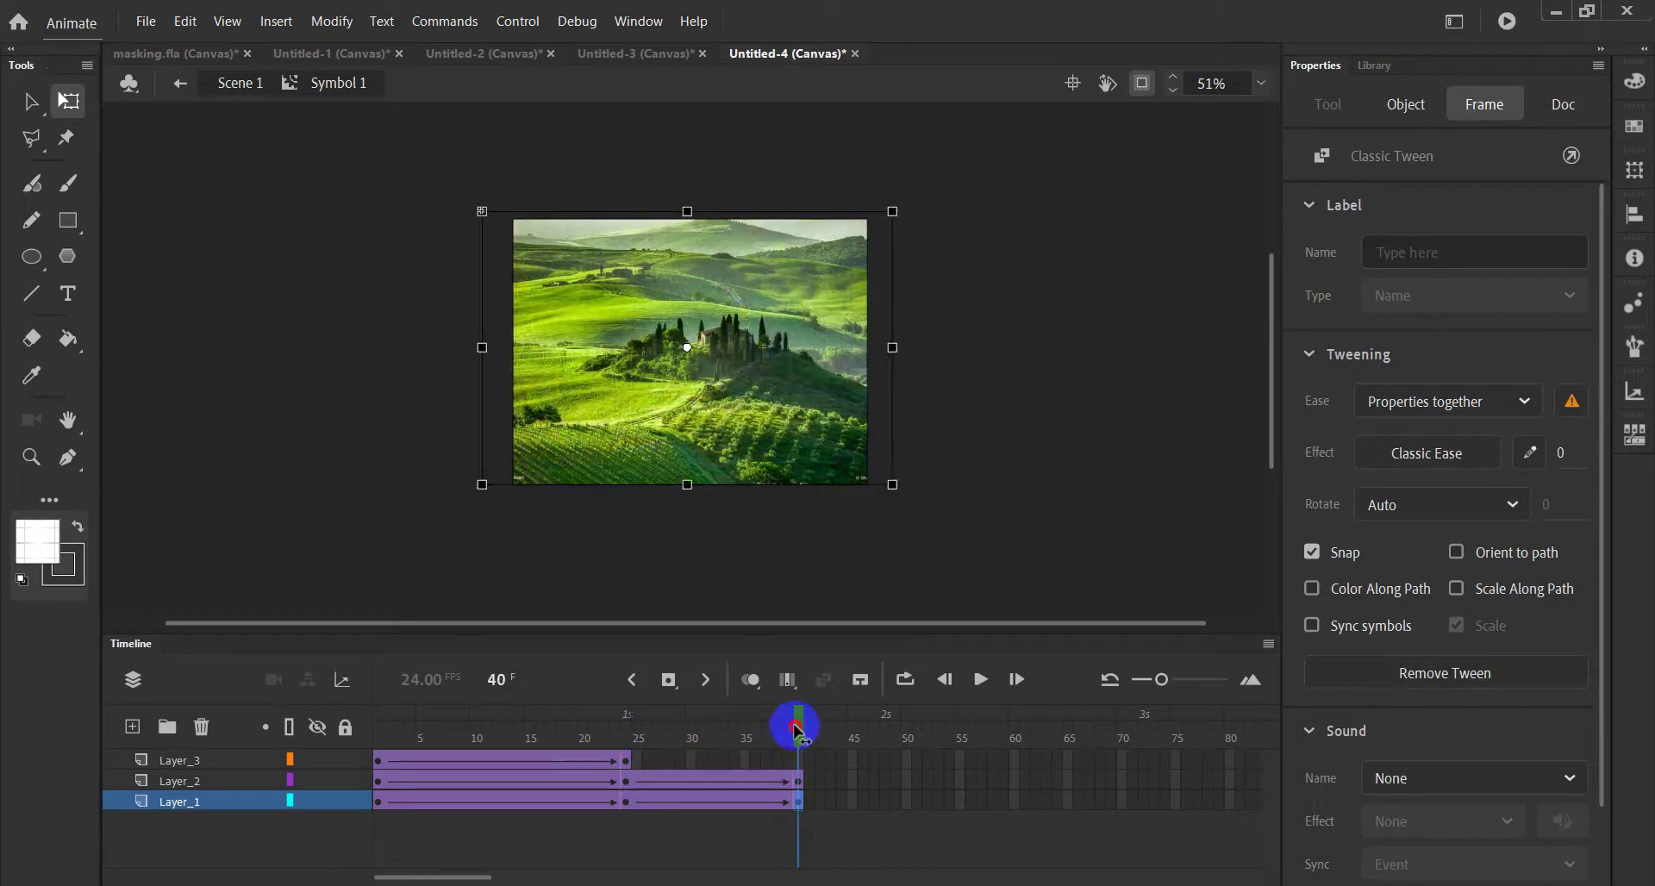
left_click(798, 820)
left_click(802, 803)
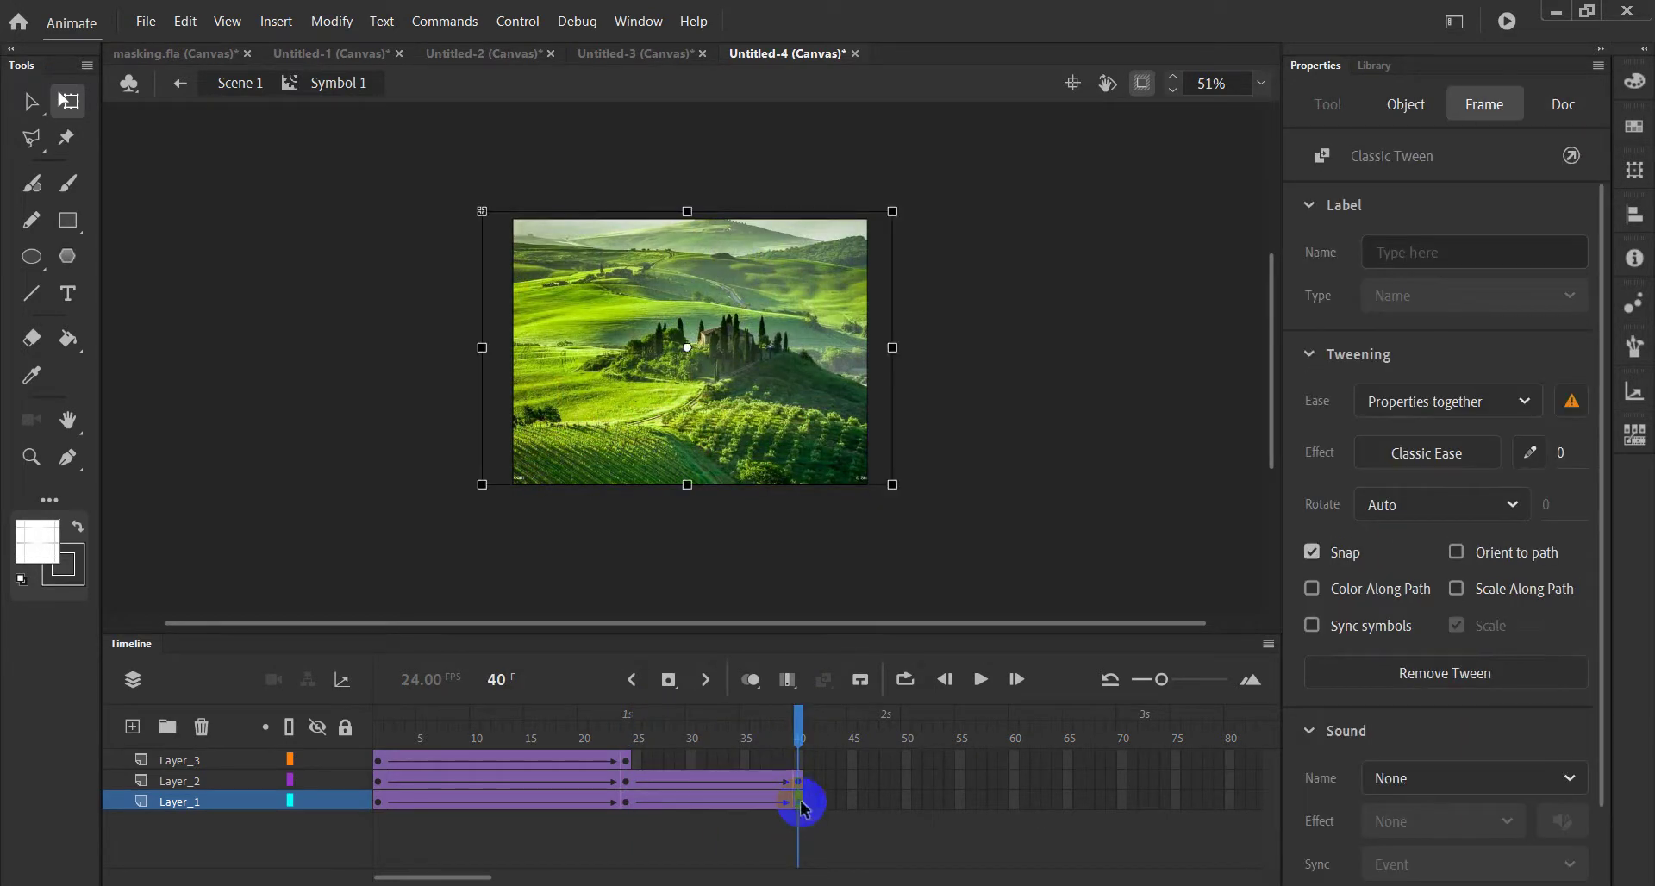
left_click(1012, 802)
key("F6")
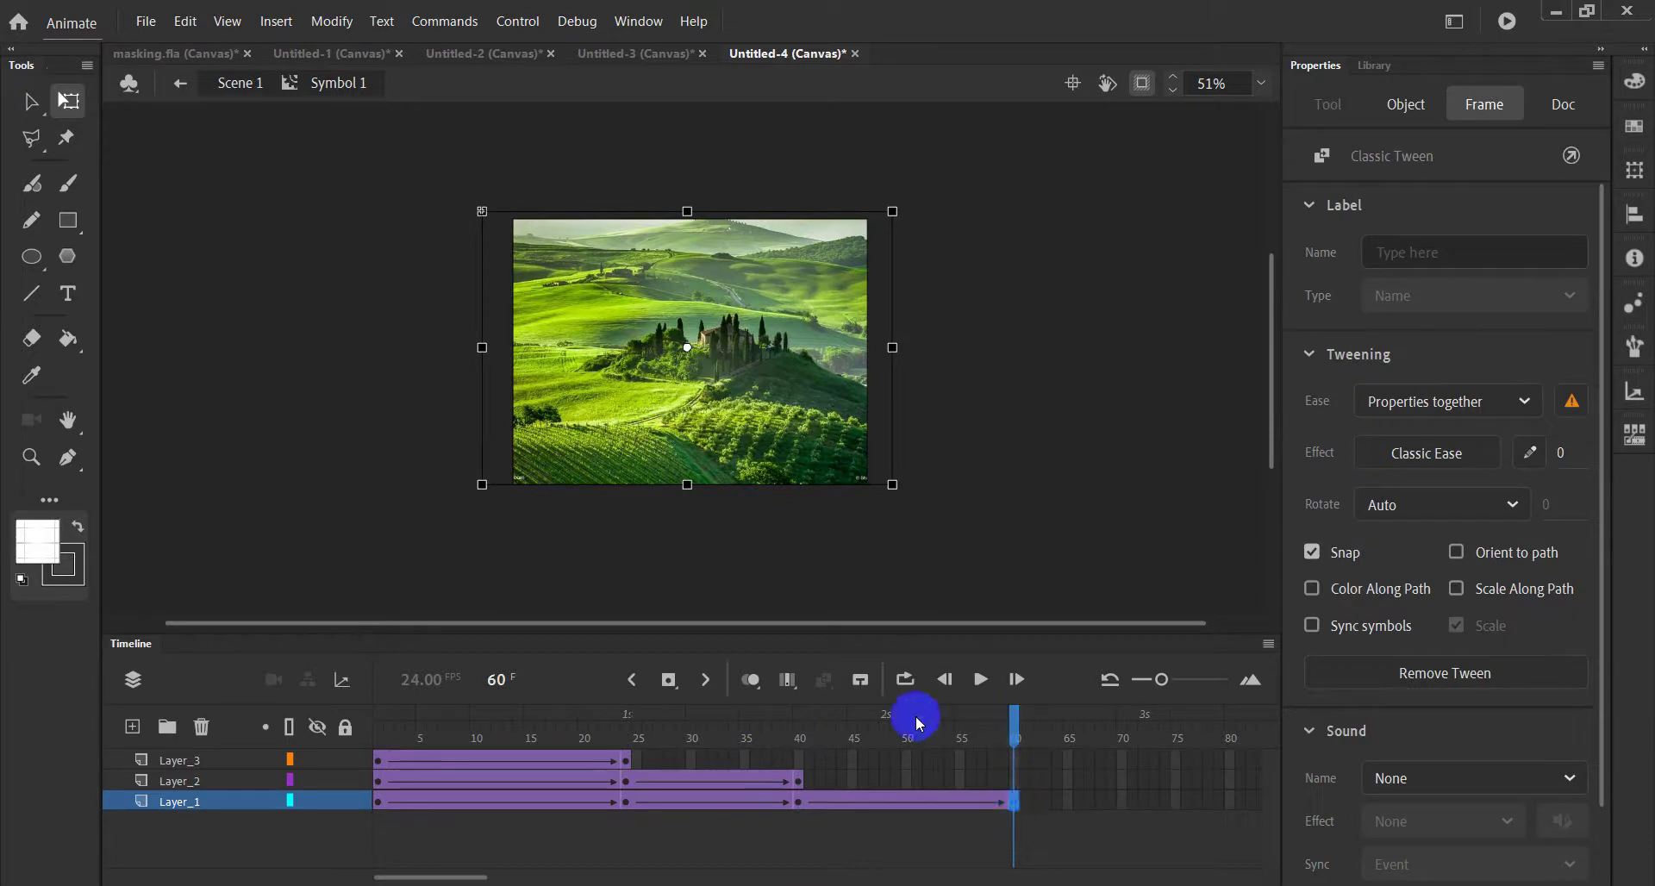
left_click_drag(383, 726, 1012, 739)
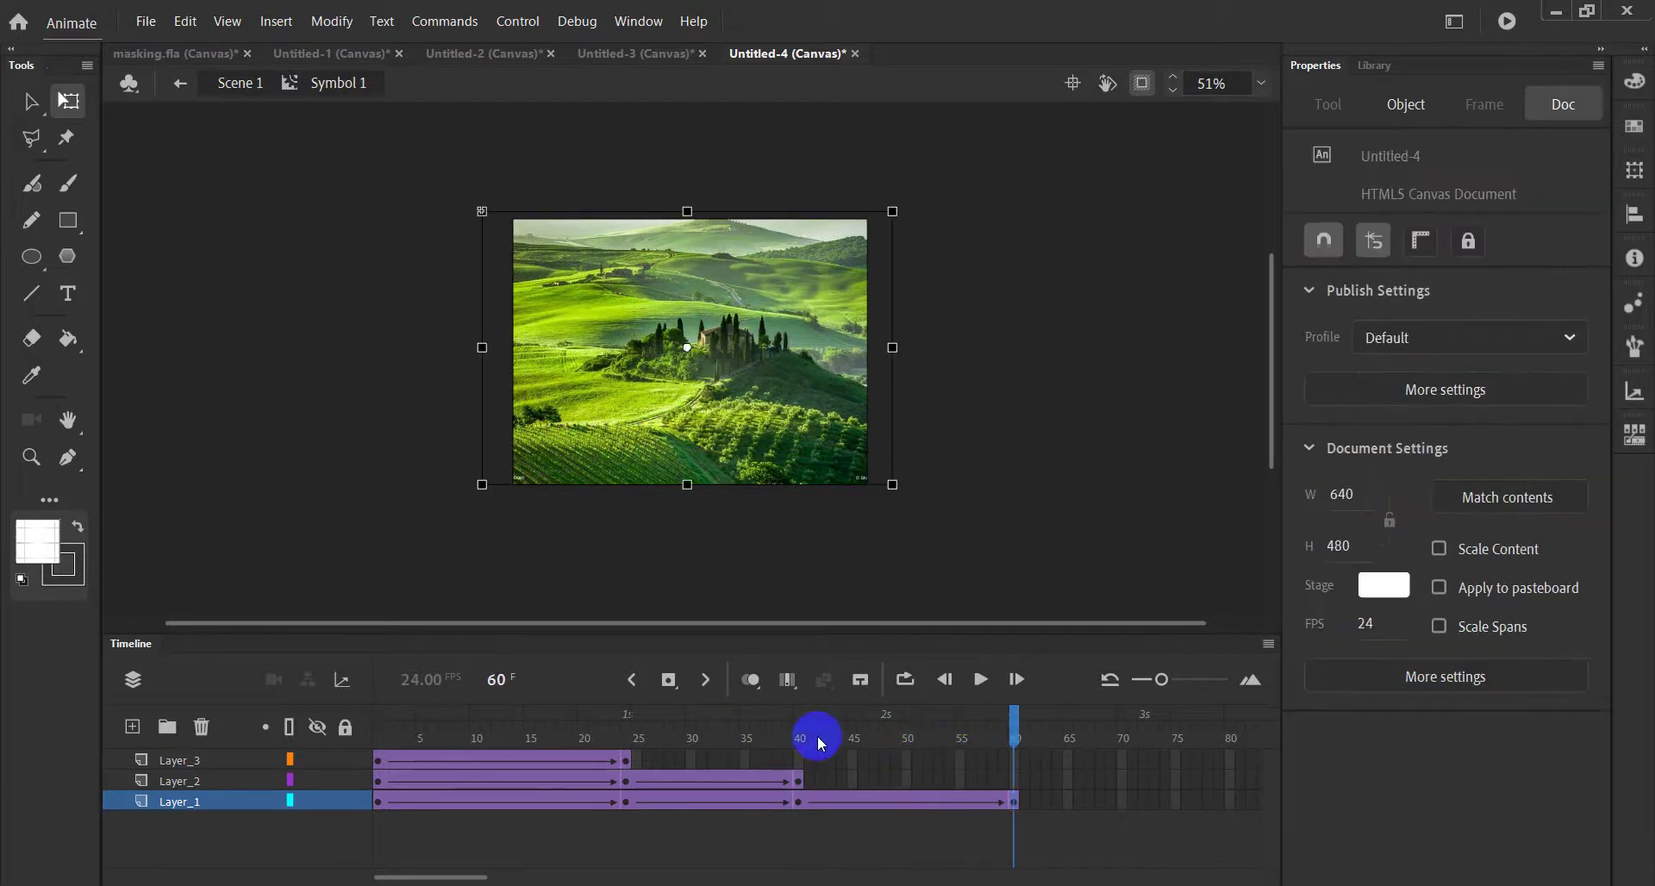
- Return to Scene 1 and add a new layer above Layer_3
left_click(231, 84)
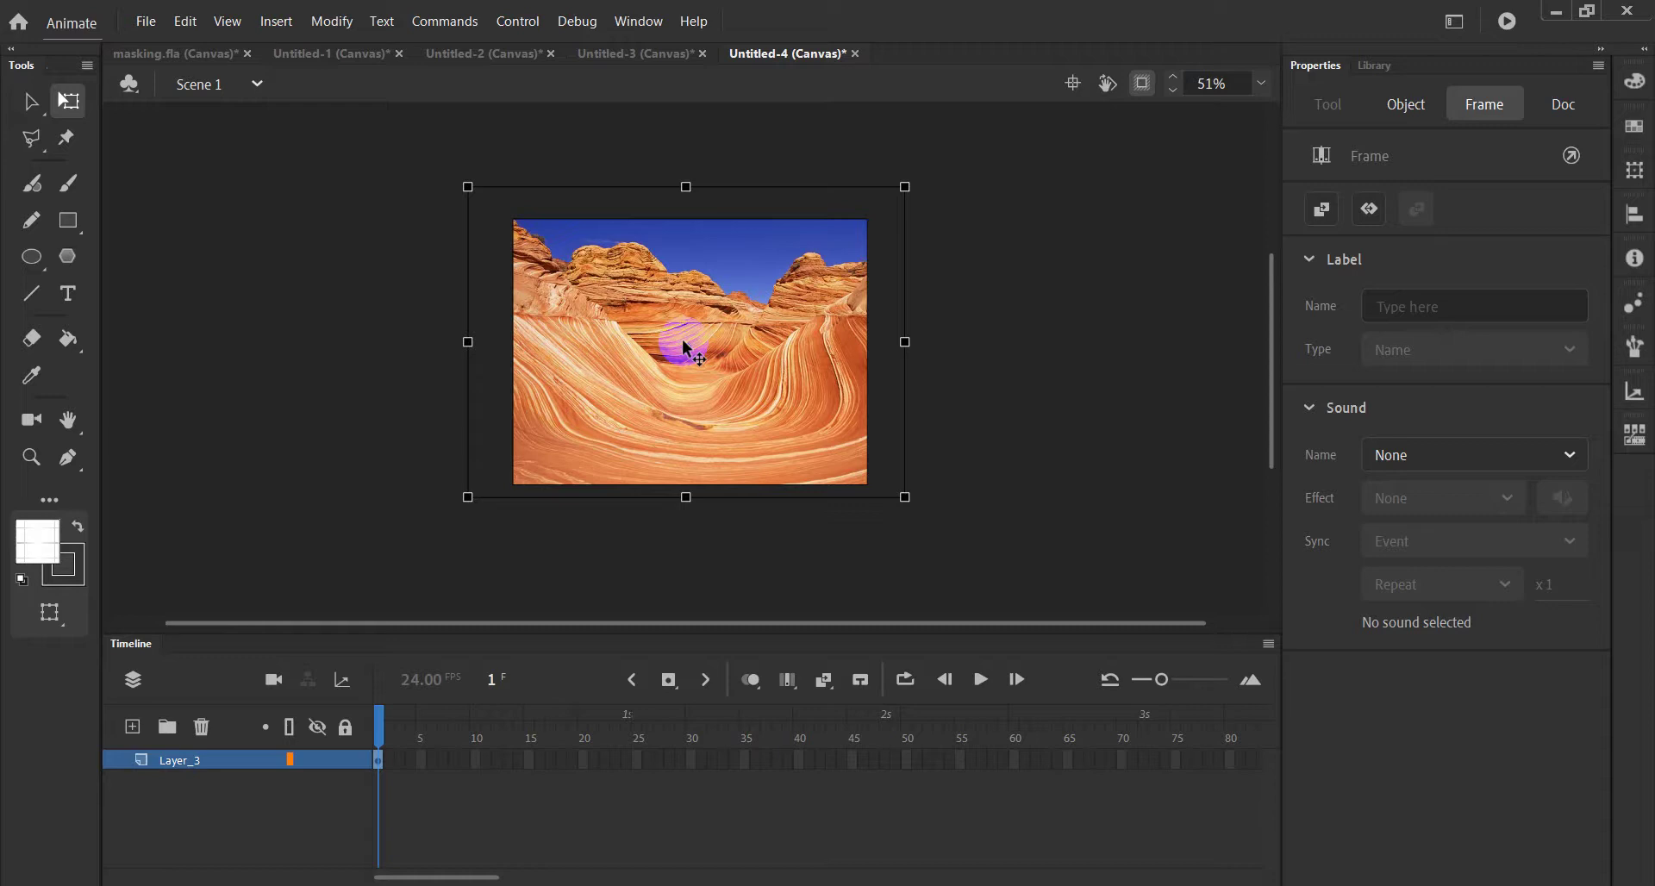
left_click(131, 728)
left_click(414, 762)
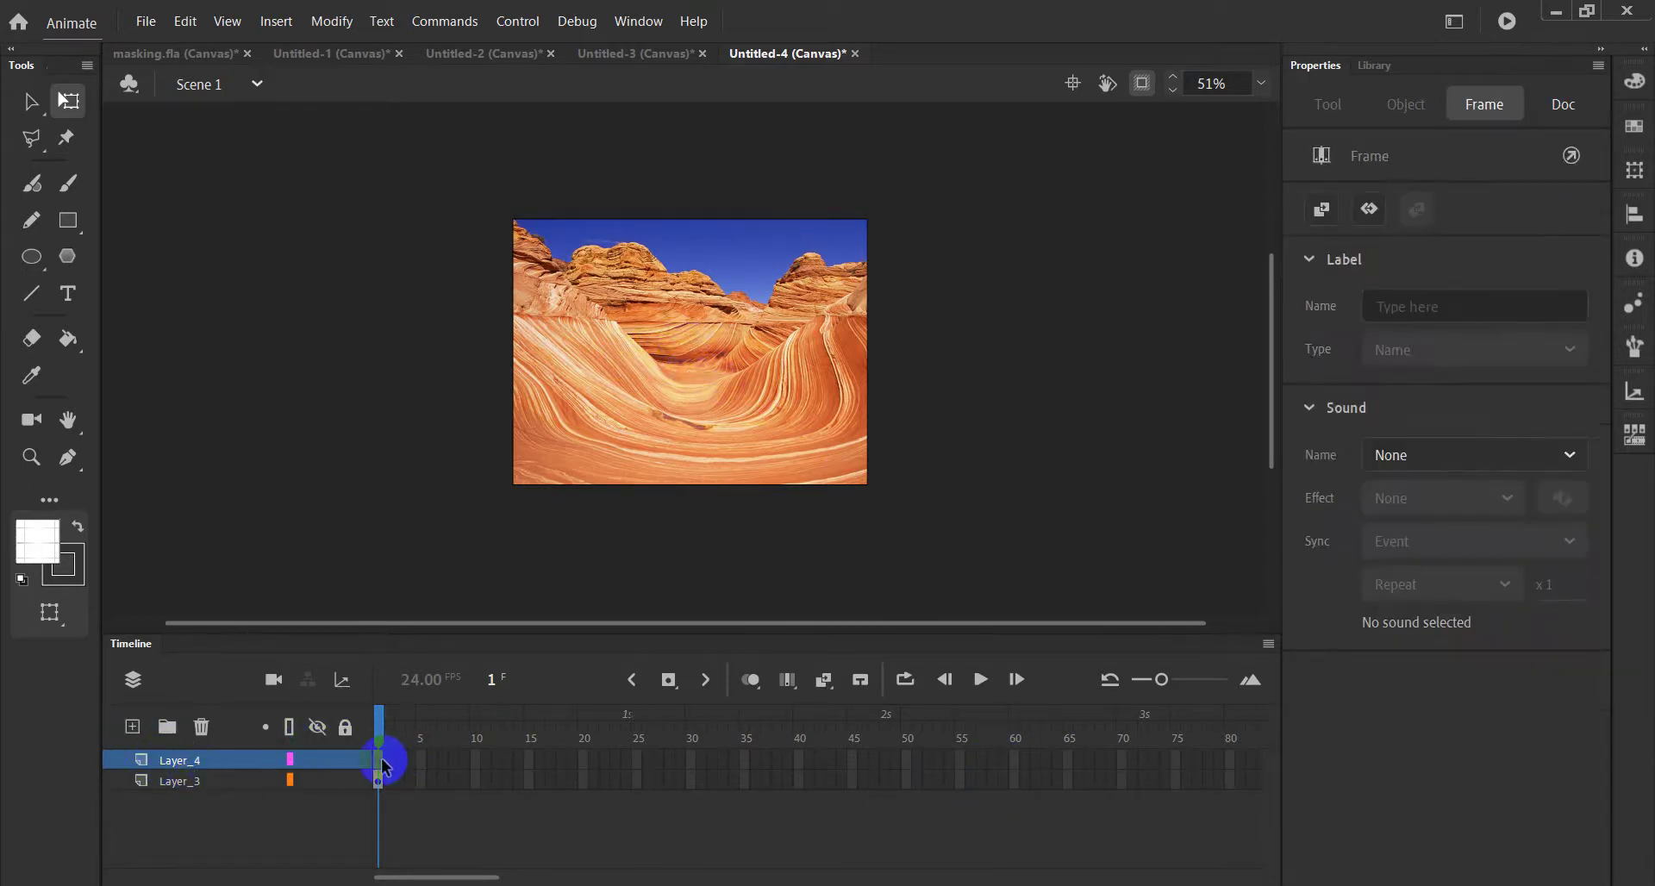
left_click(382, 762)
- Switch to the Flaticon flower search in the browser and add the black lotus and the solid round flower icons to the collection
left_click(1556, 11)
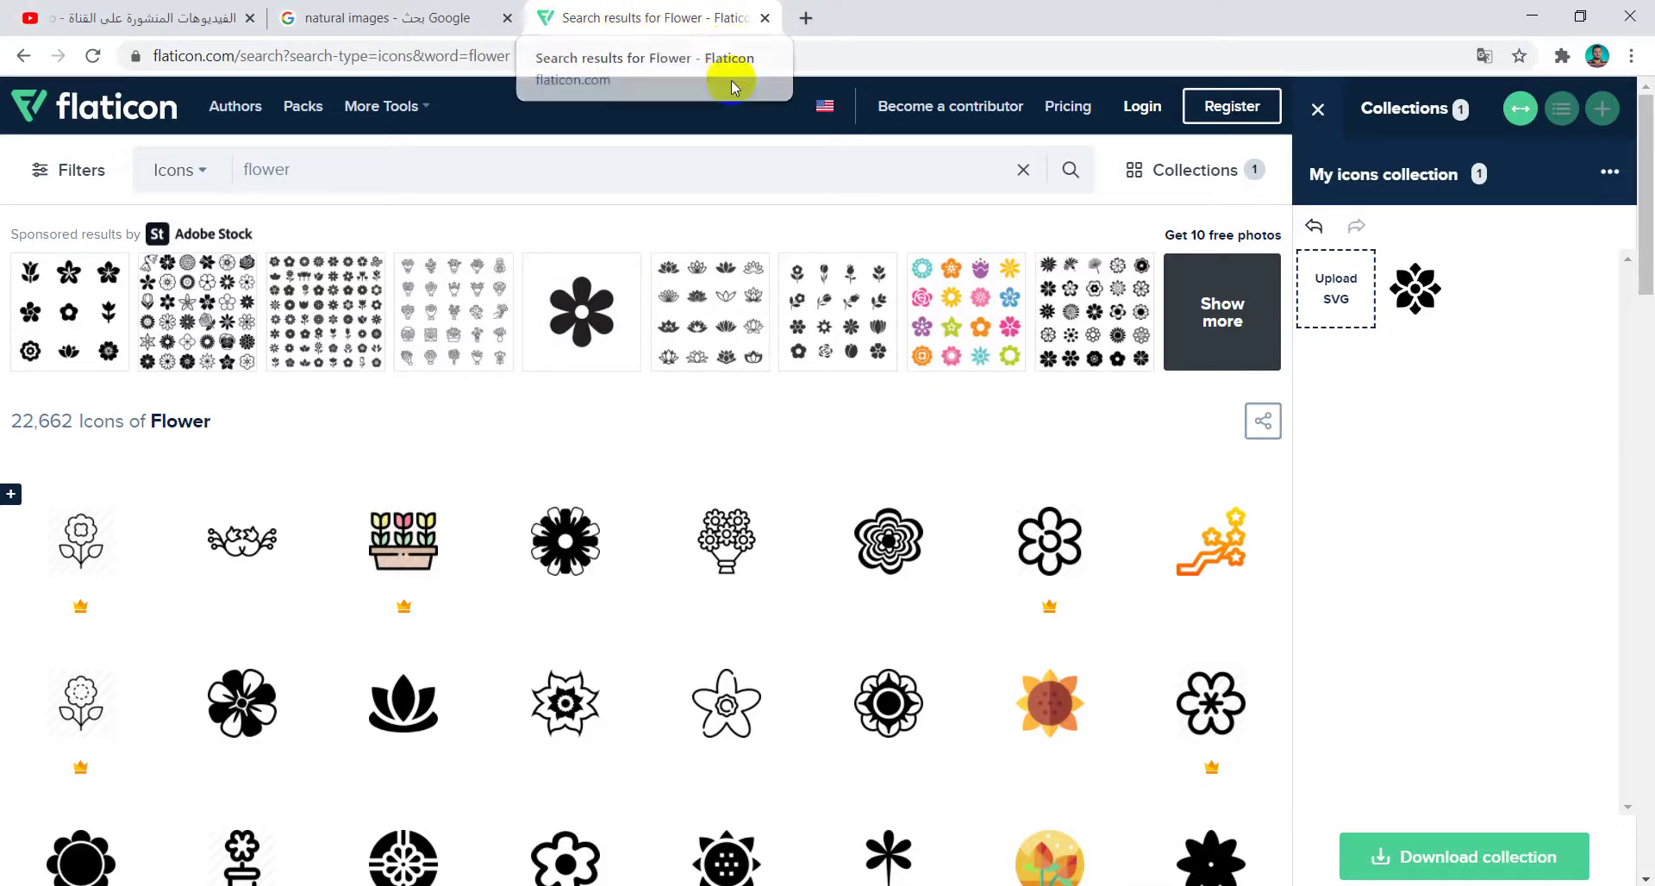
scroll(184, 547, "down", 3)
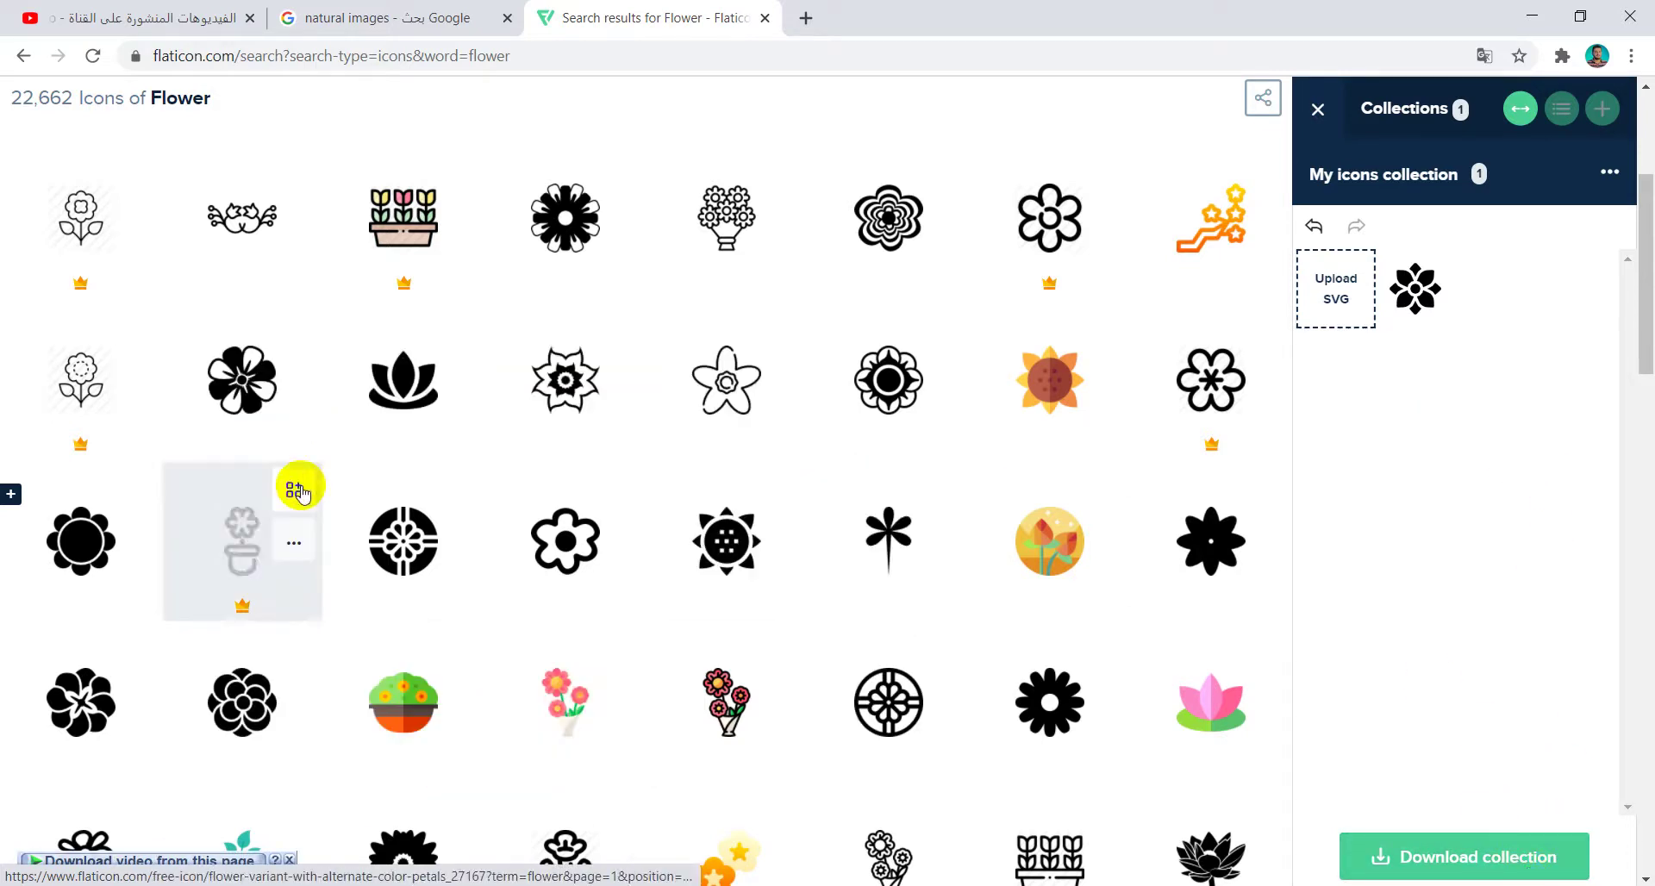
left_click(454, 329)
left_click(132, 488)
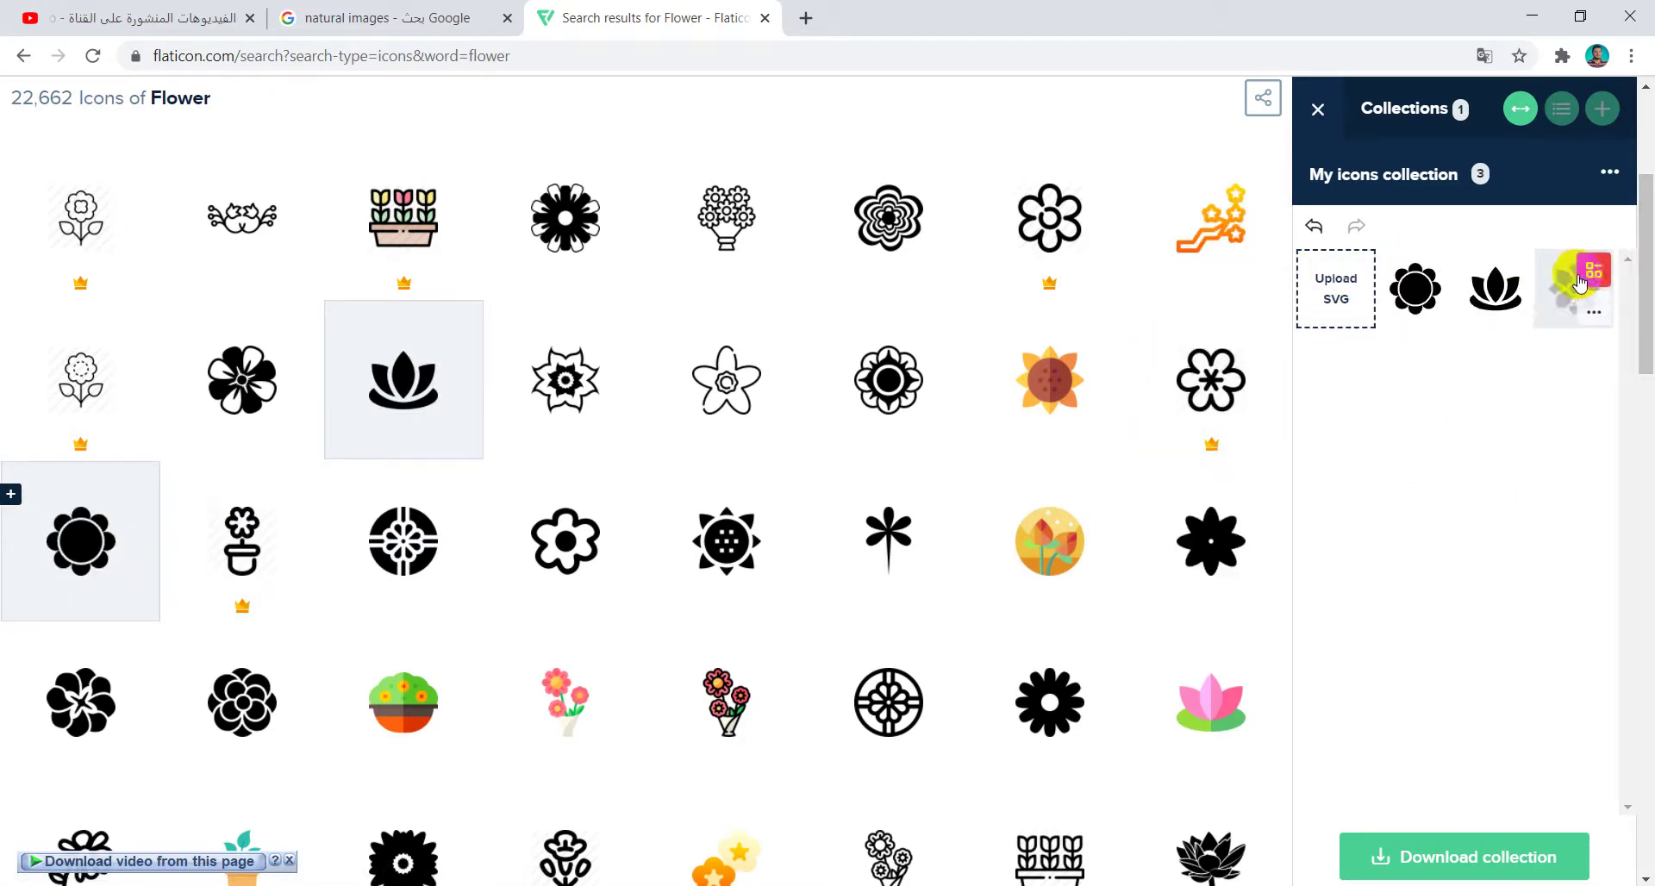
left_click(1479, 163)
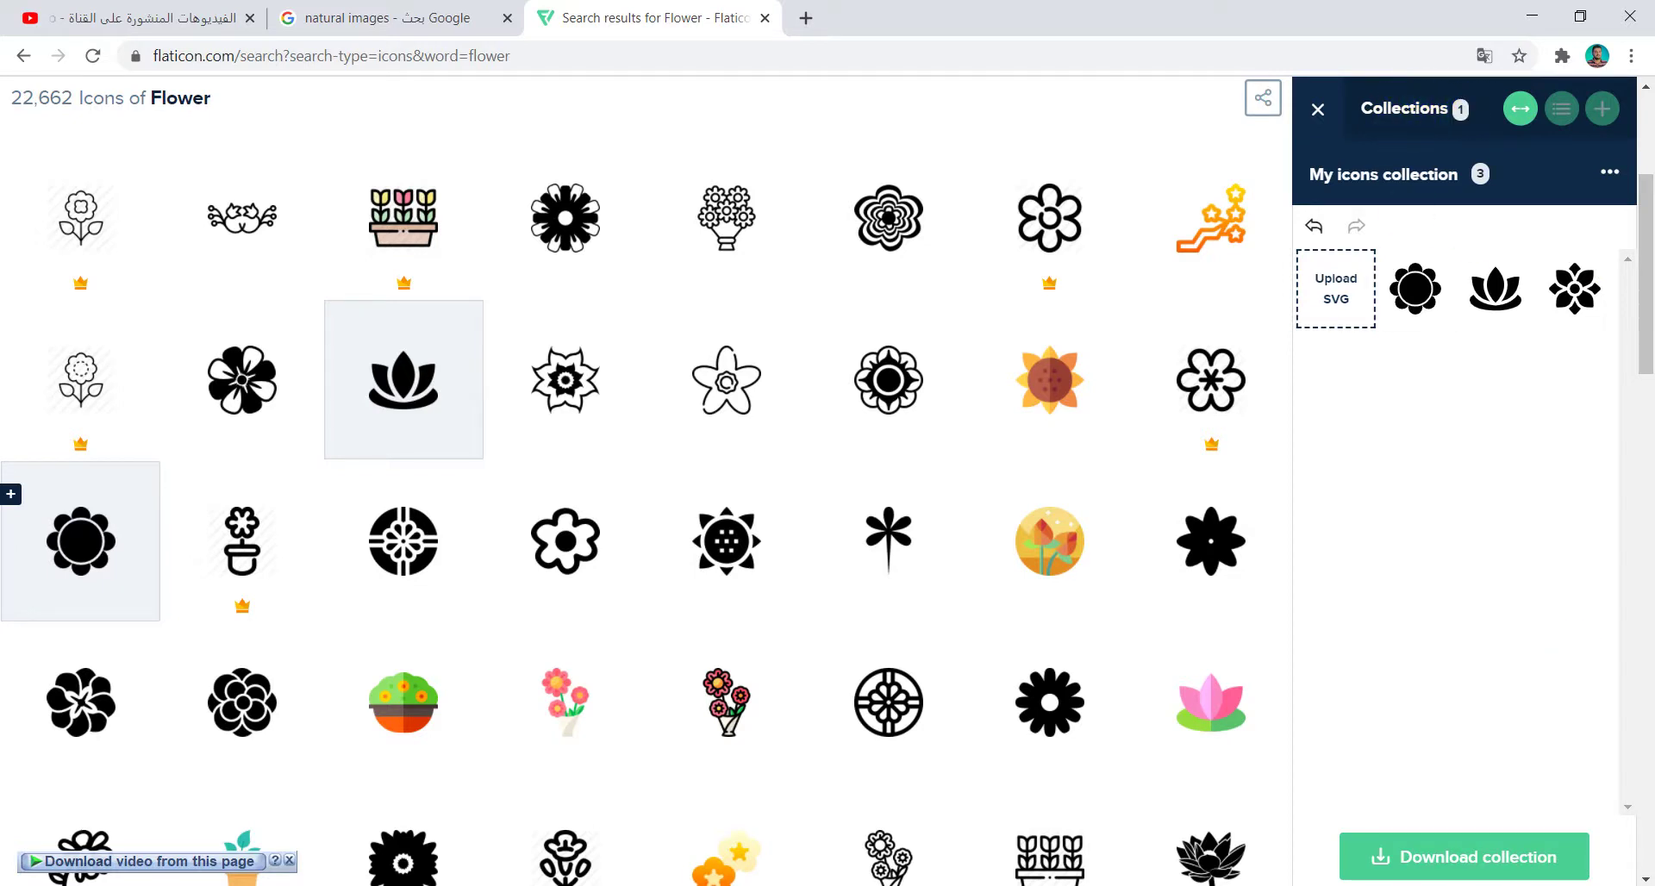
- Download the icons collection in SVG format, choosing to show the completed download for the duplicate link
left_click(1479, 862)
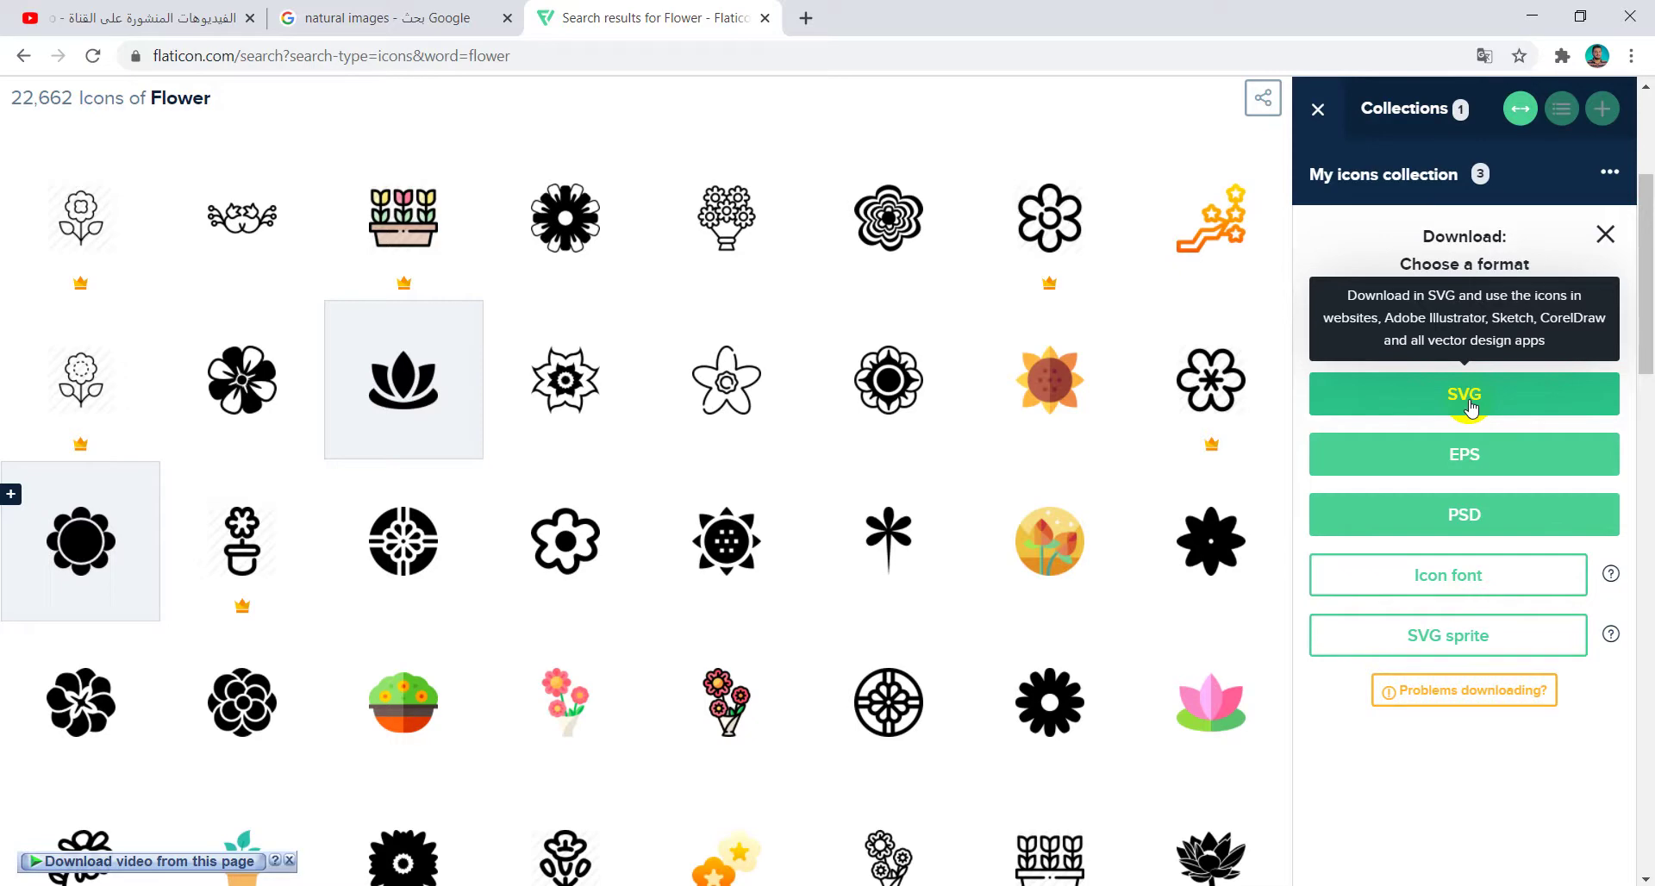
left_click(1471, 405)
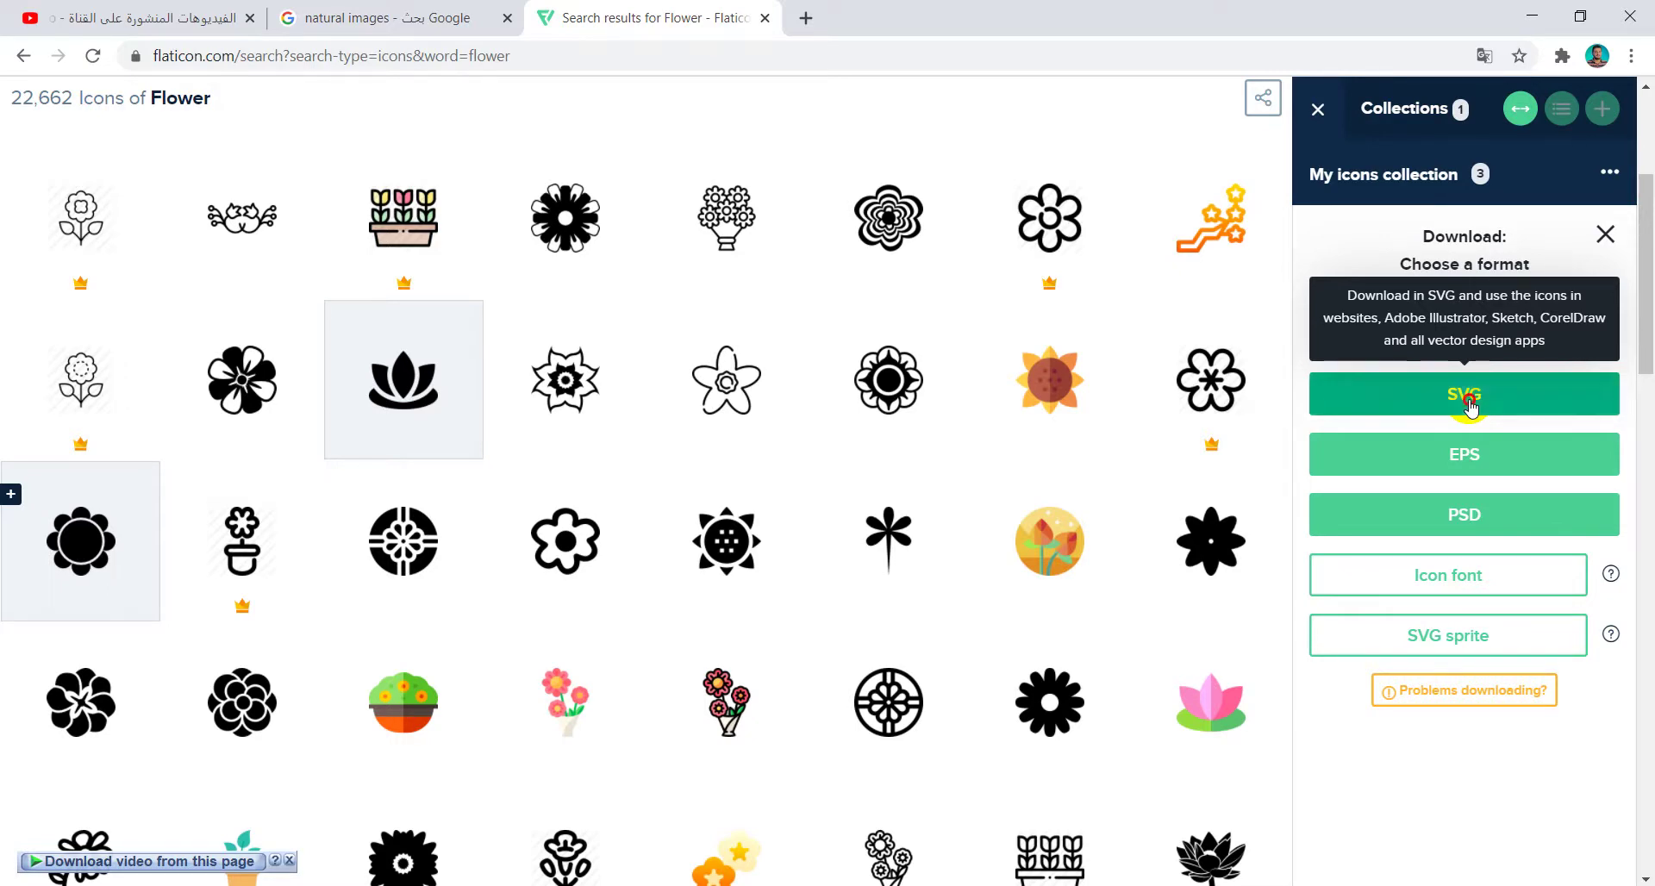
left_click(1117, 430)
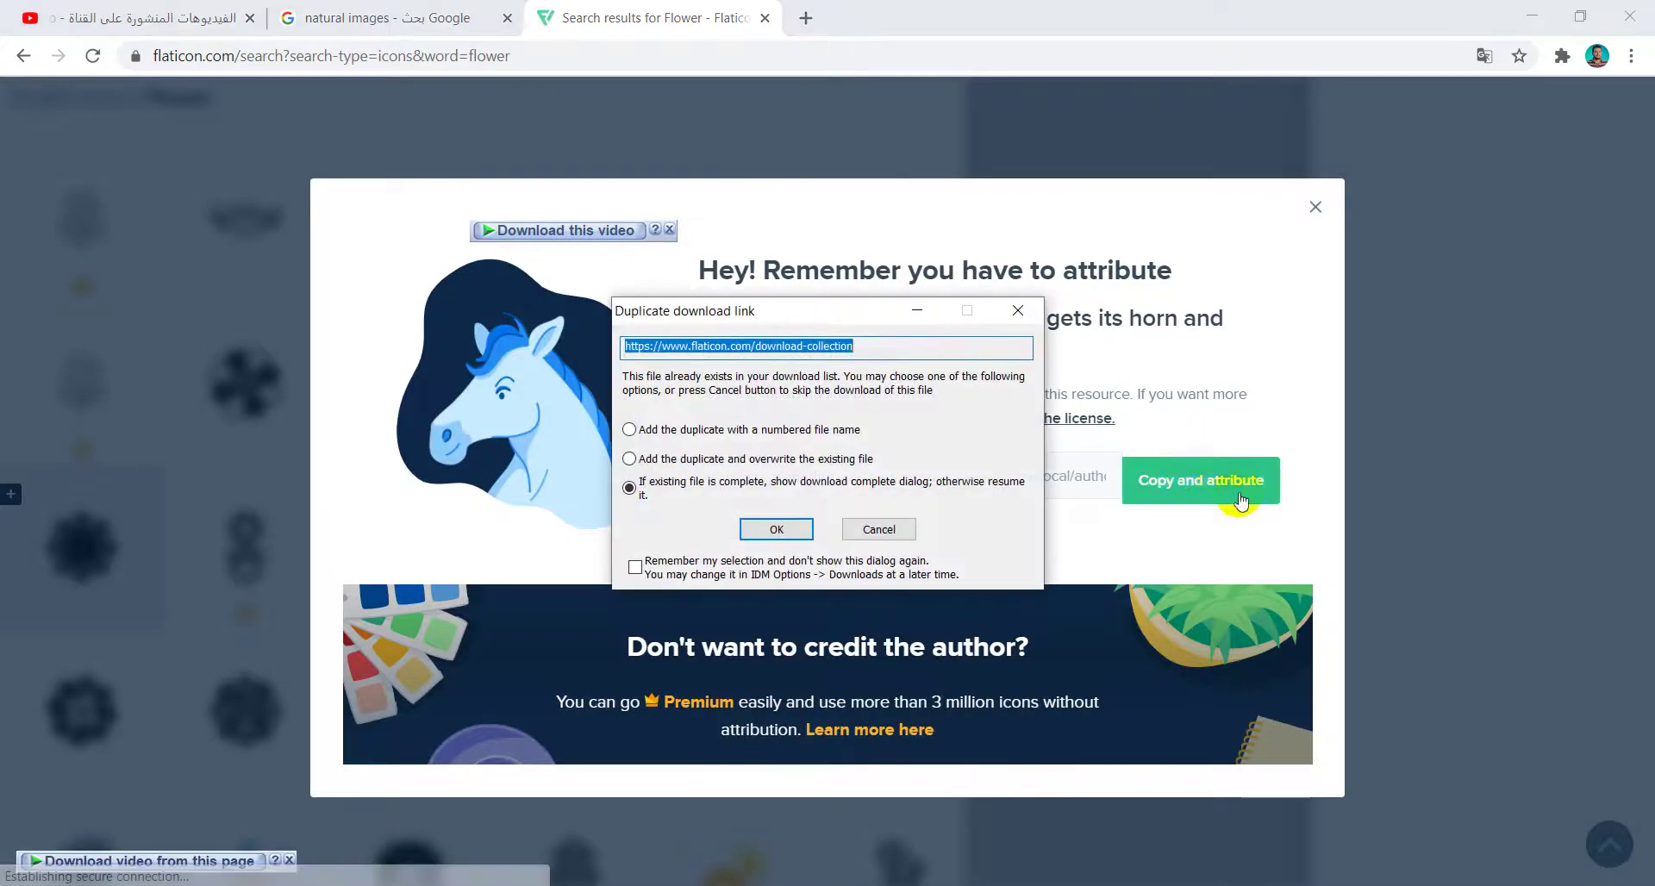
left_click(768, 535)
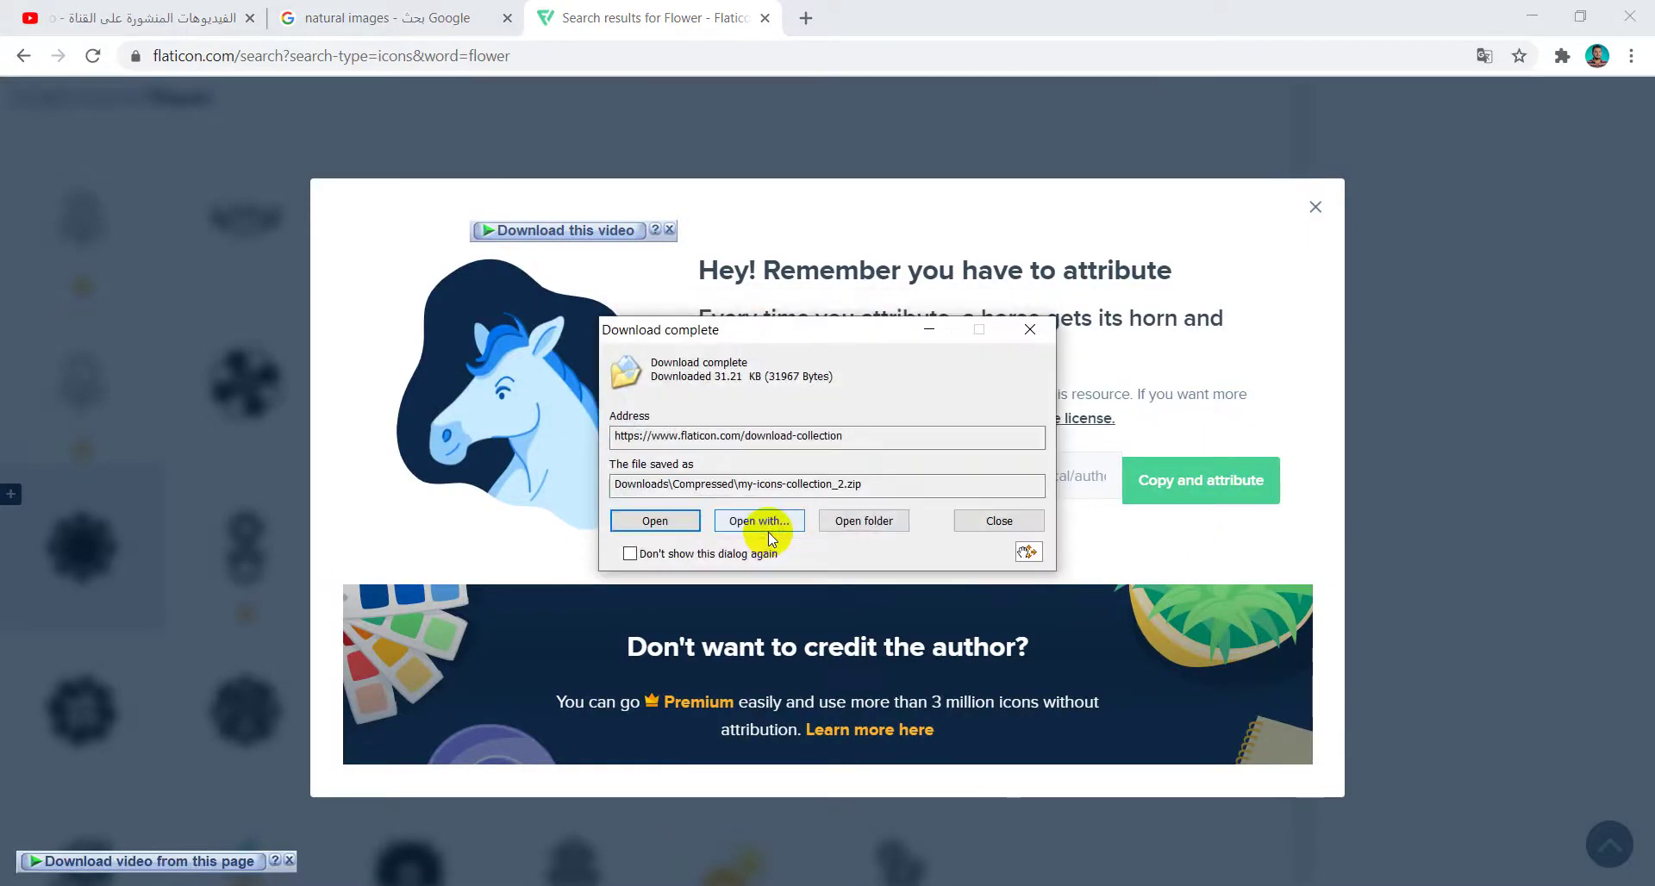
- Show the downloaded archive in its folder and extract it to my-icons-collection_2, replacing all existing files
left_click(862, 521)
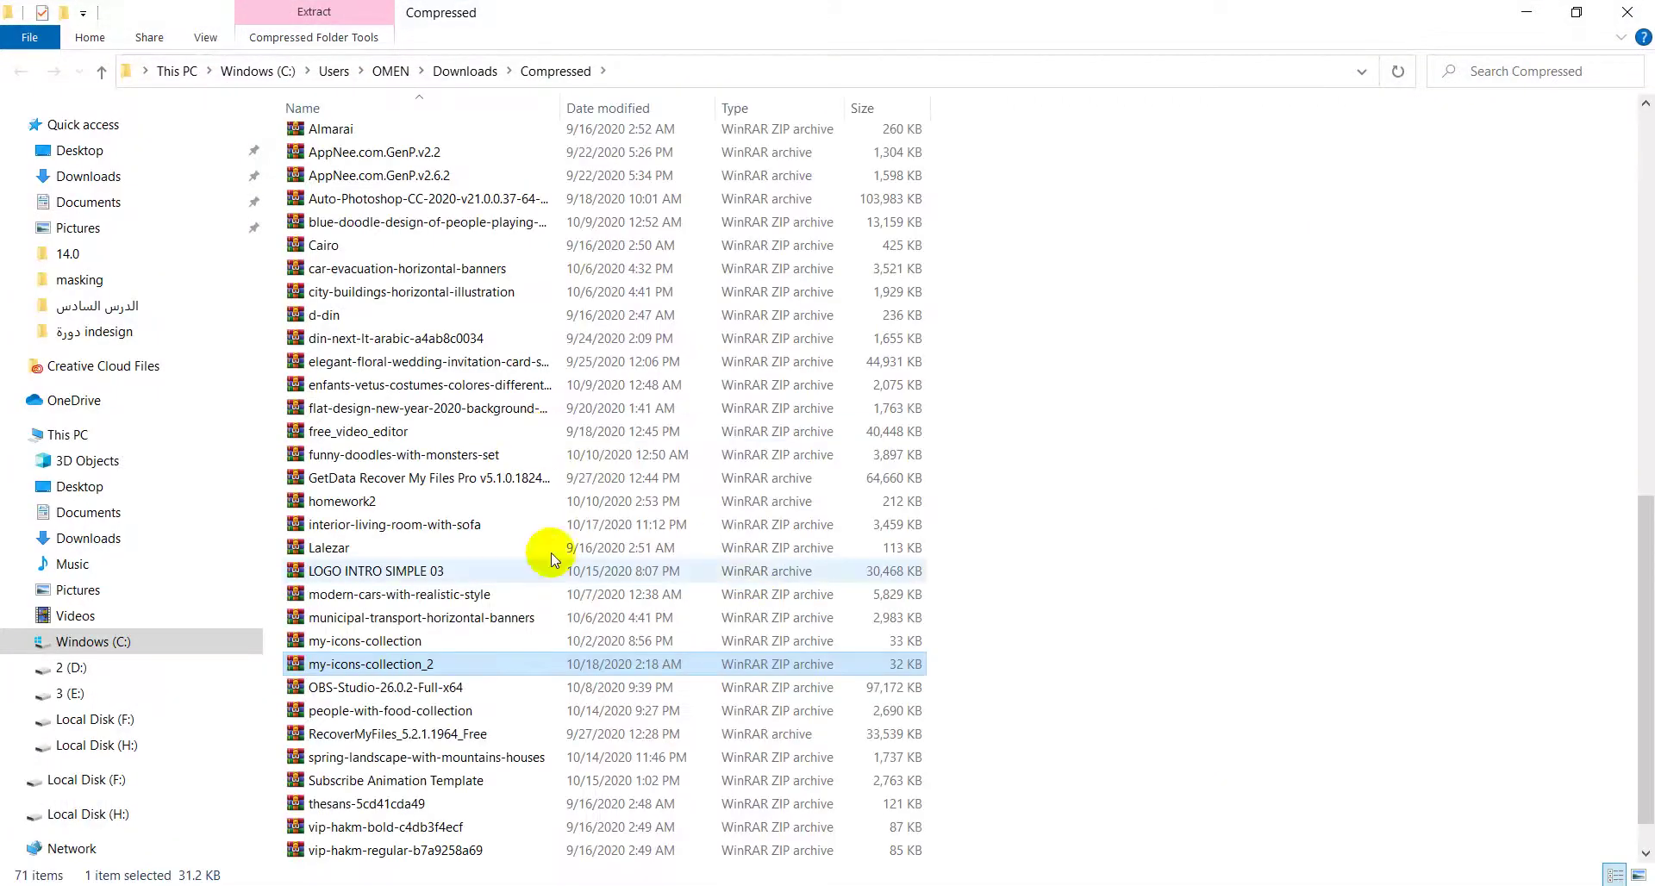
right_click(396, 669)
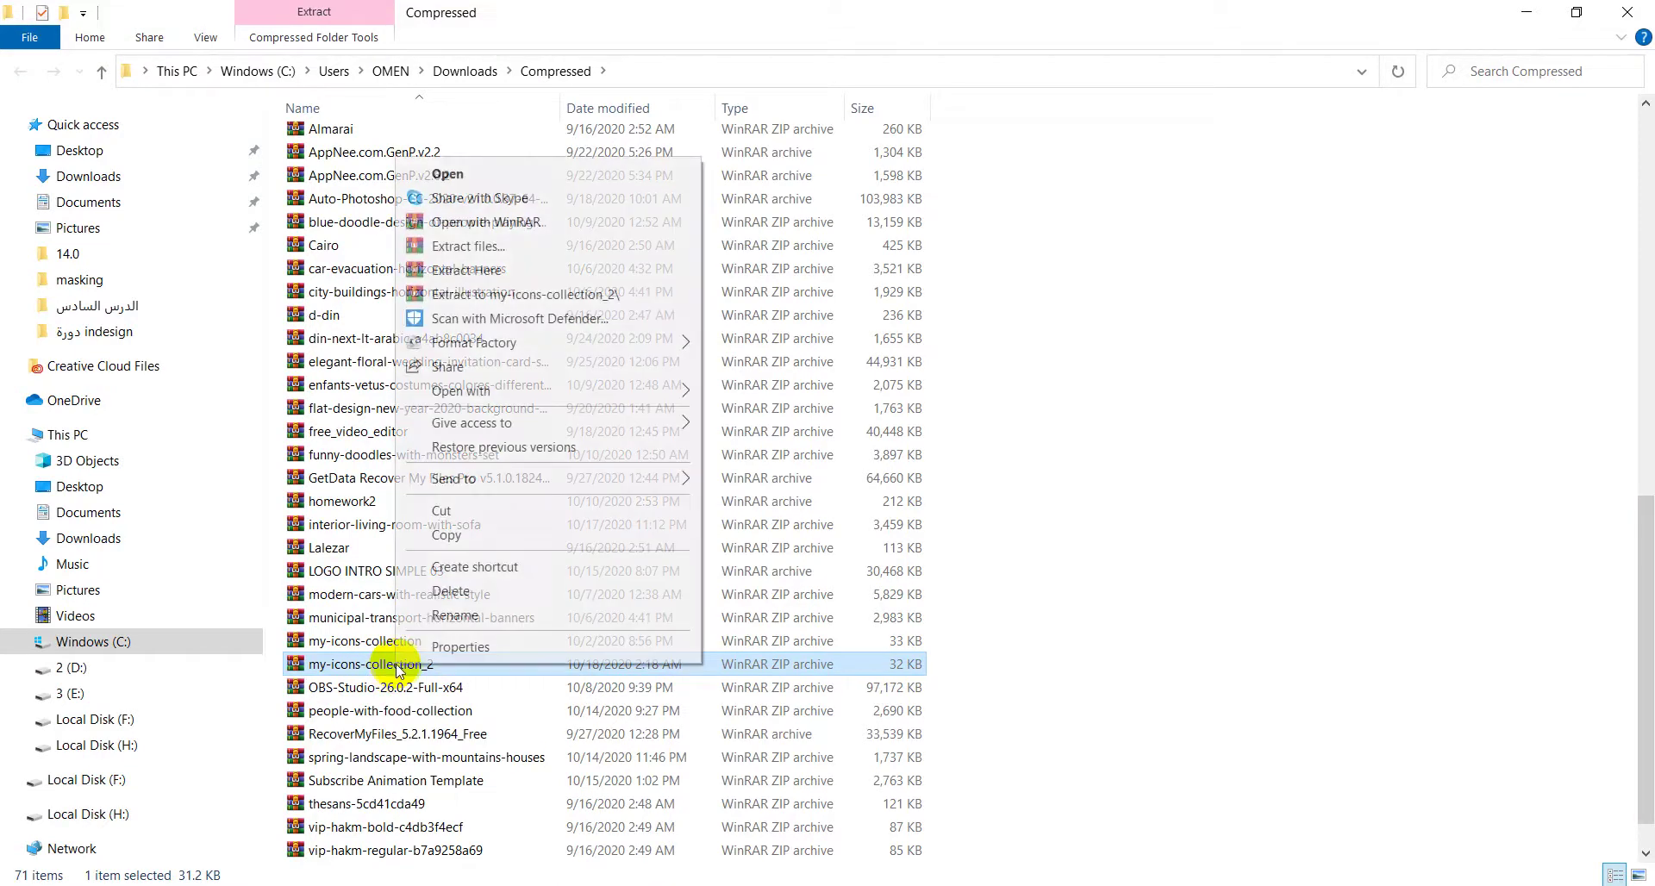
left_click(557, 297)
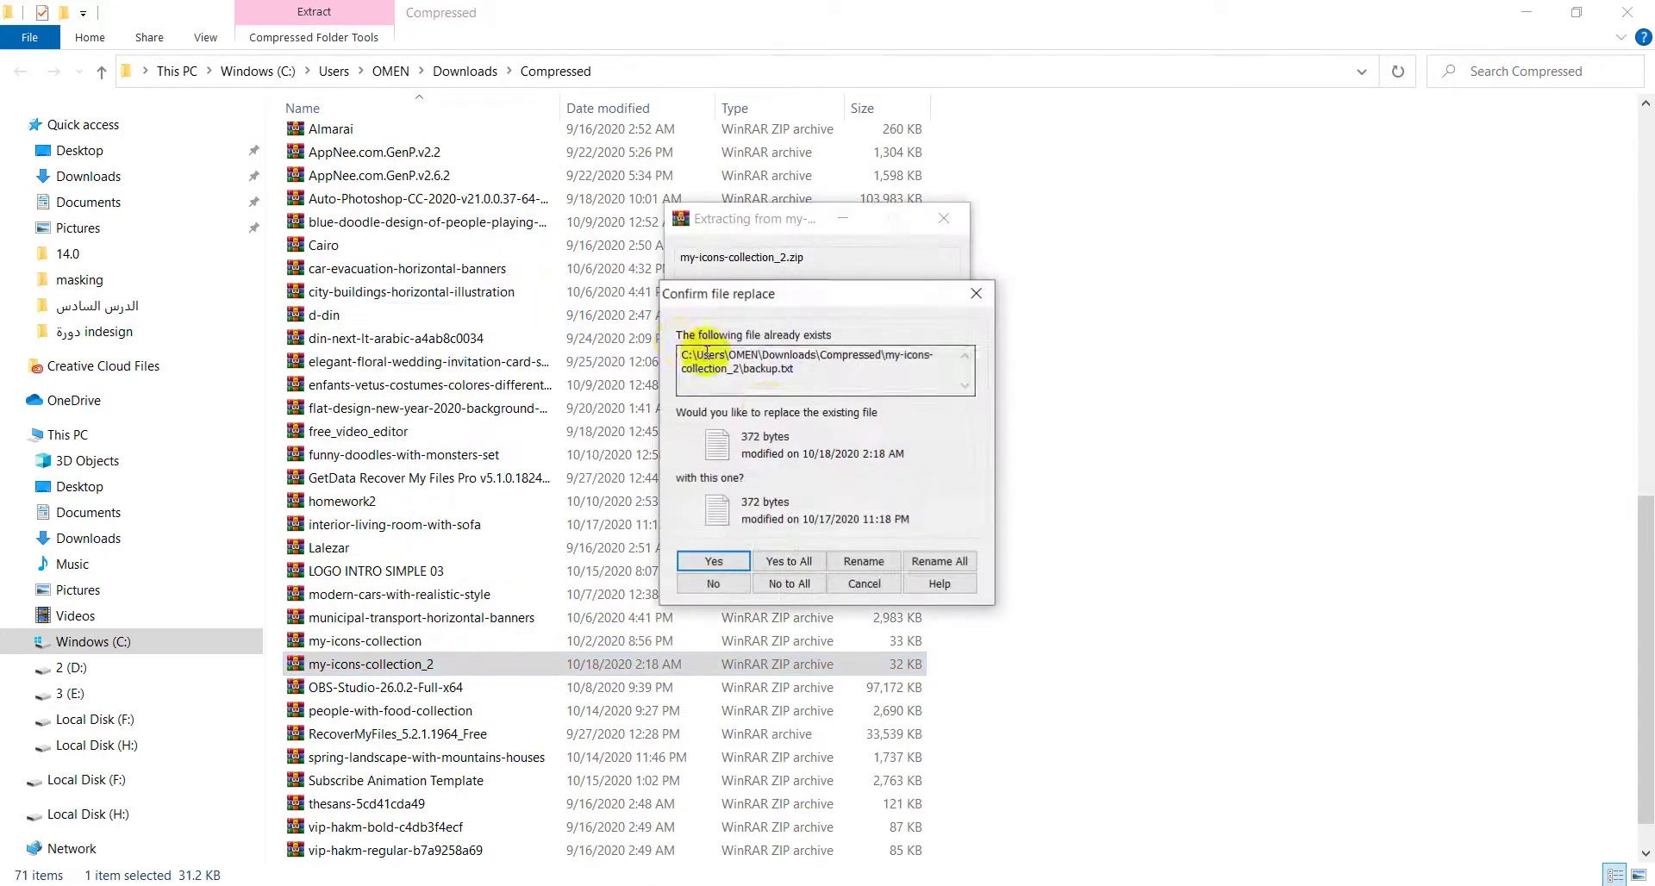
left_click(798, 565)
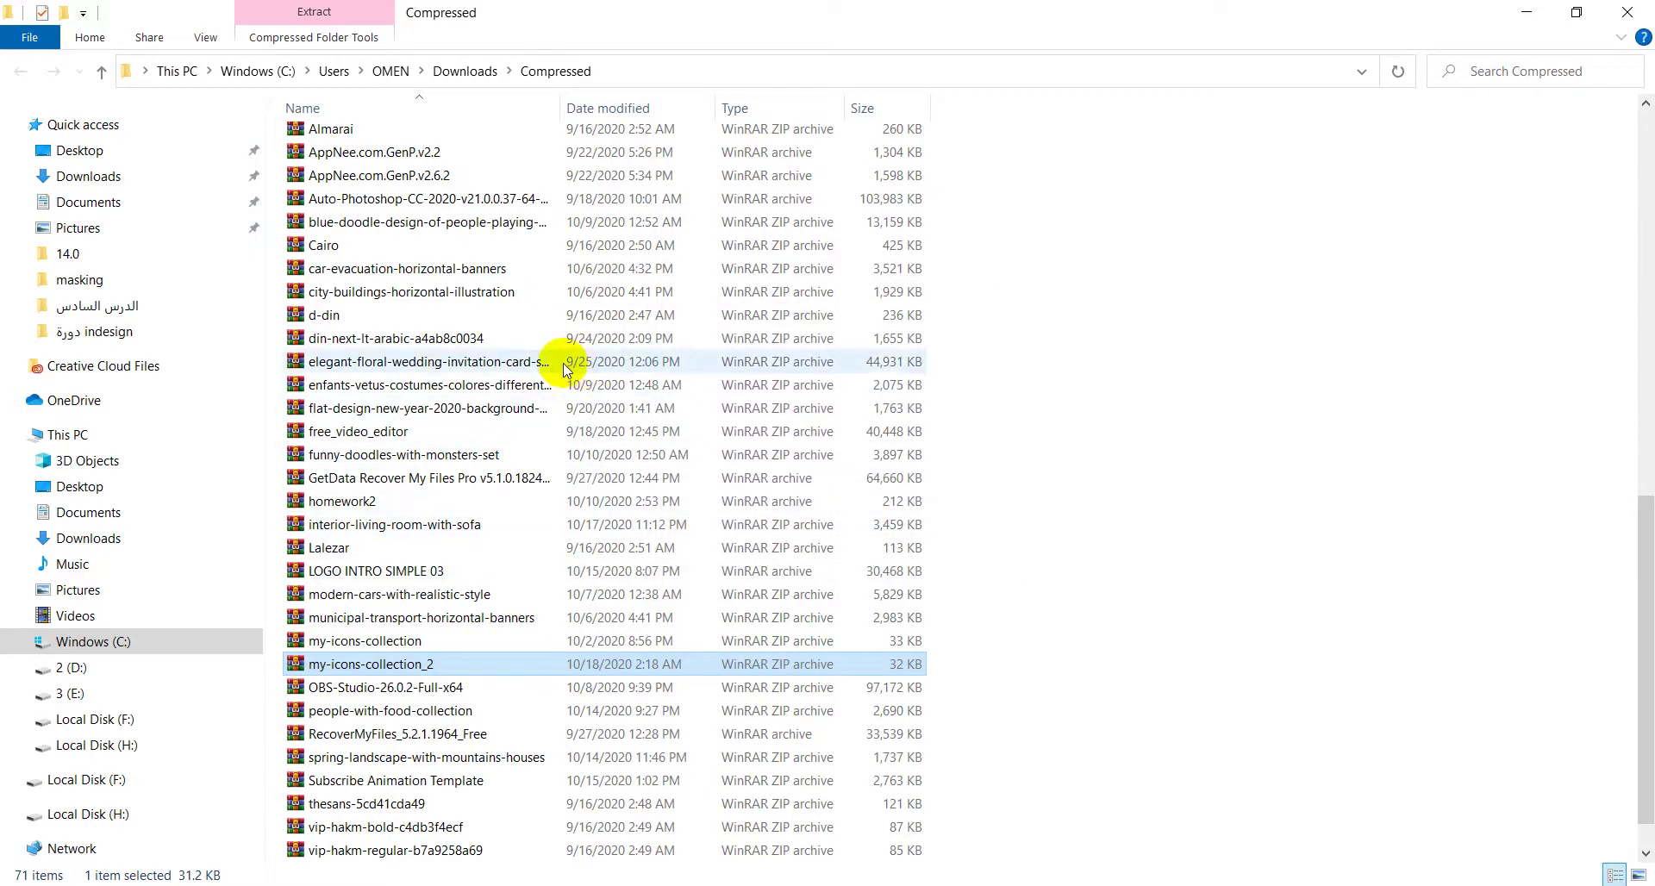
- Open the svg folder inside the extracted my-icons-collection_2 folder
scroll(534, 384, "up", 12)
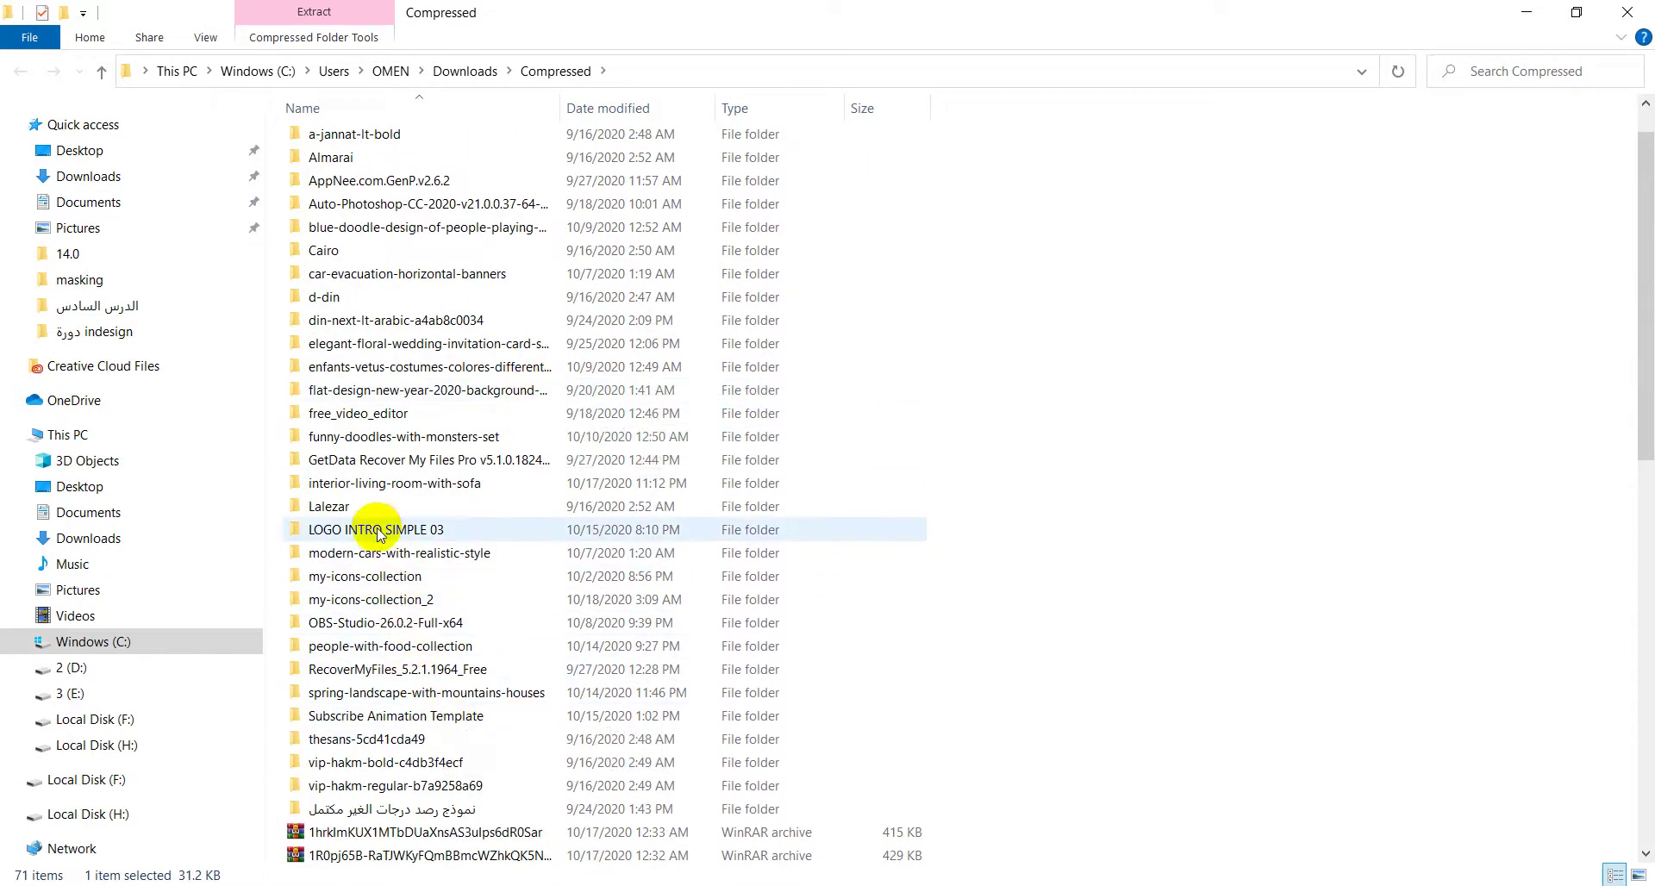
left_click(414, 601)
double_click(414, 601)
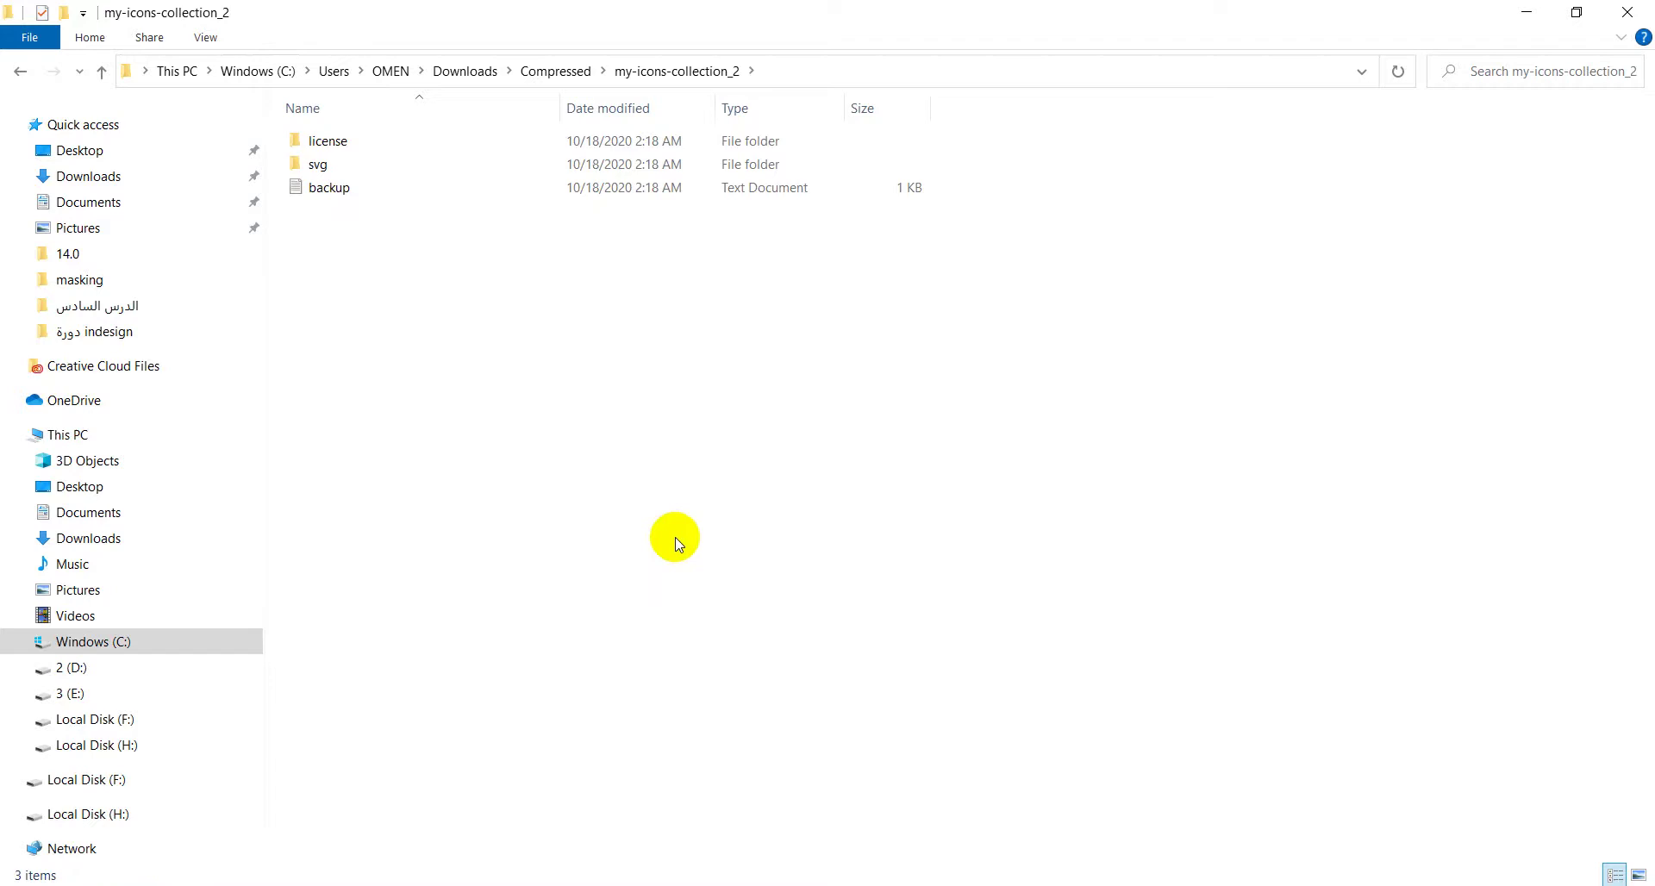
double_click(332, 164)
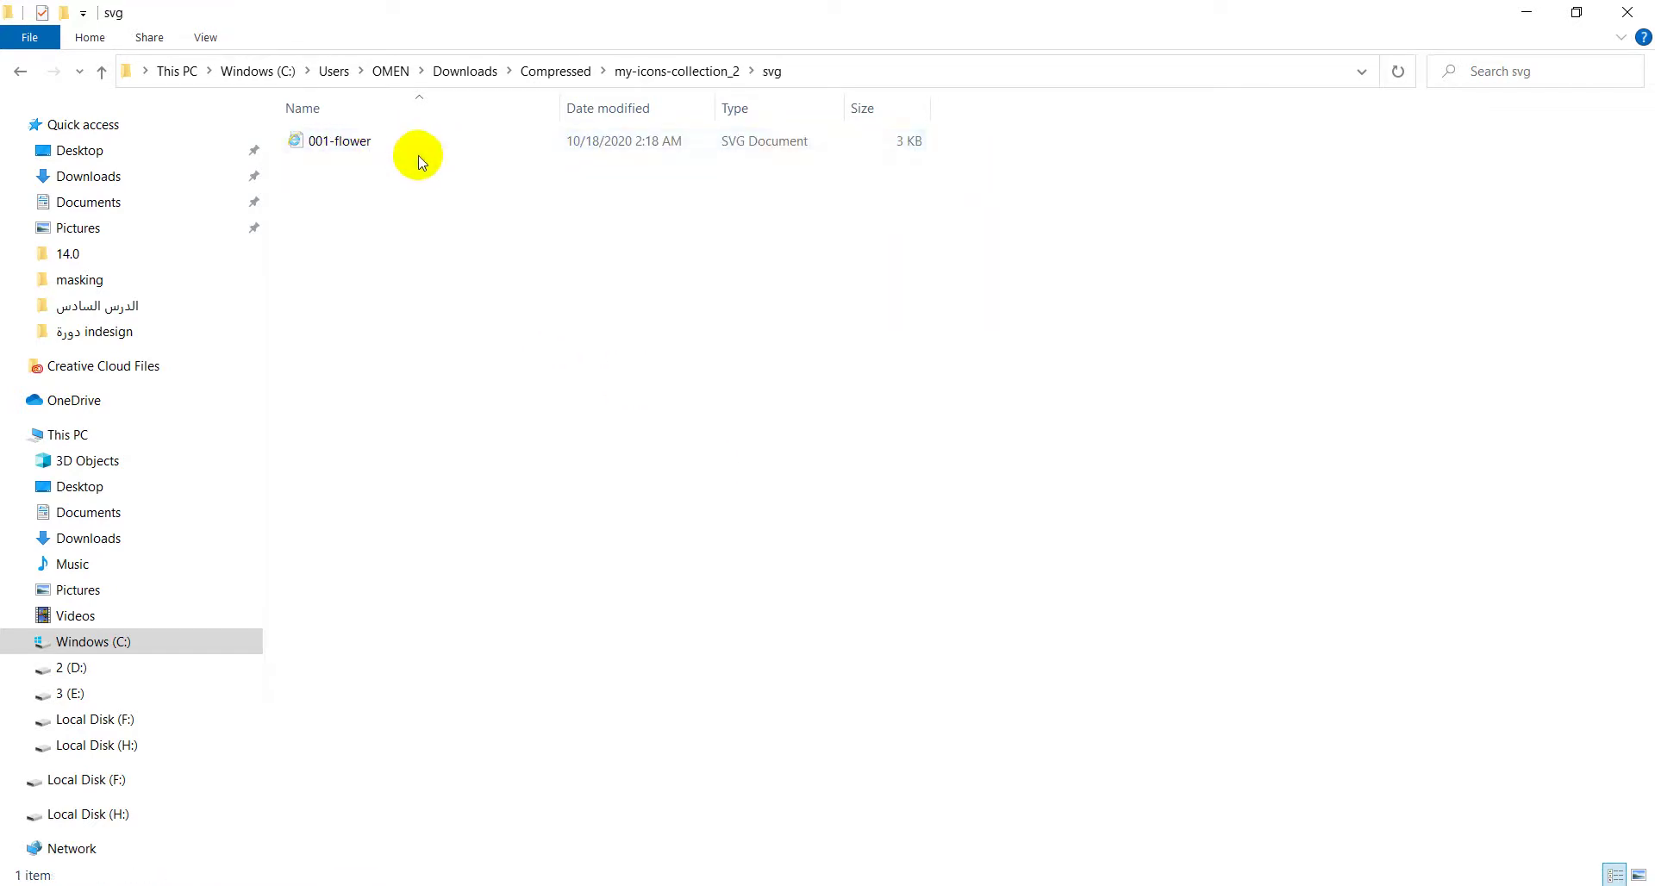
- Bring 001-flower.svg onto the Animate stage, importing all paths into the same layer and frame
left_click(369, 149)
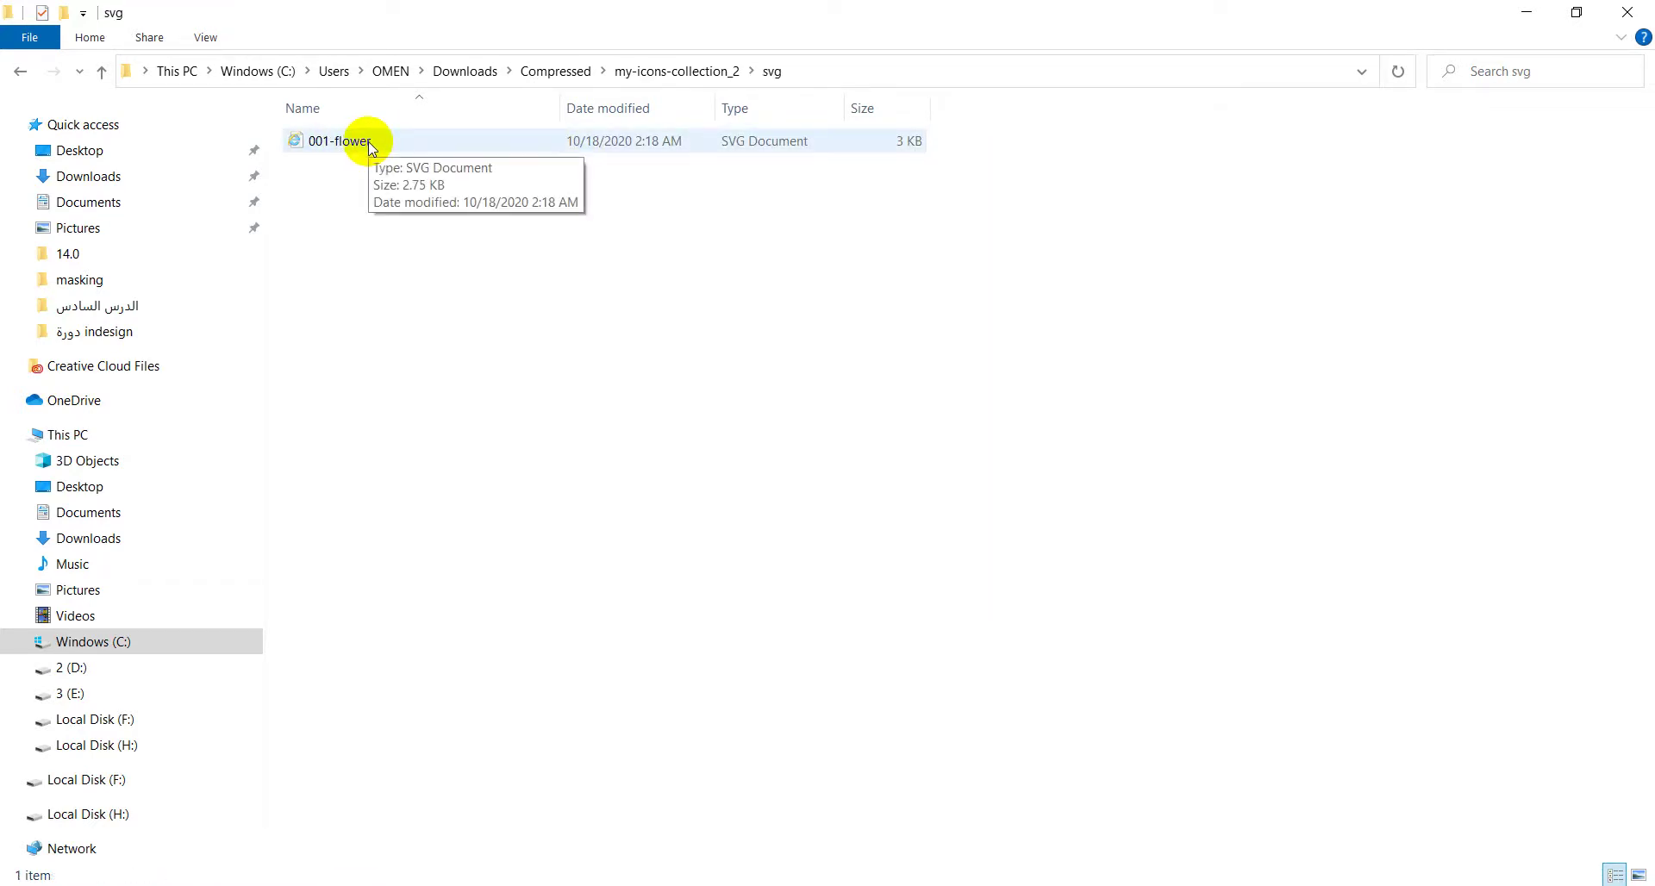
left_click(335, 146)
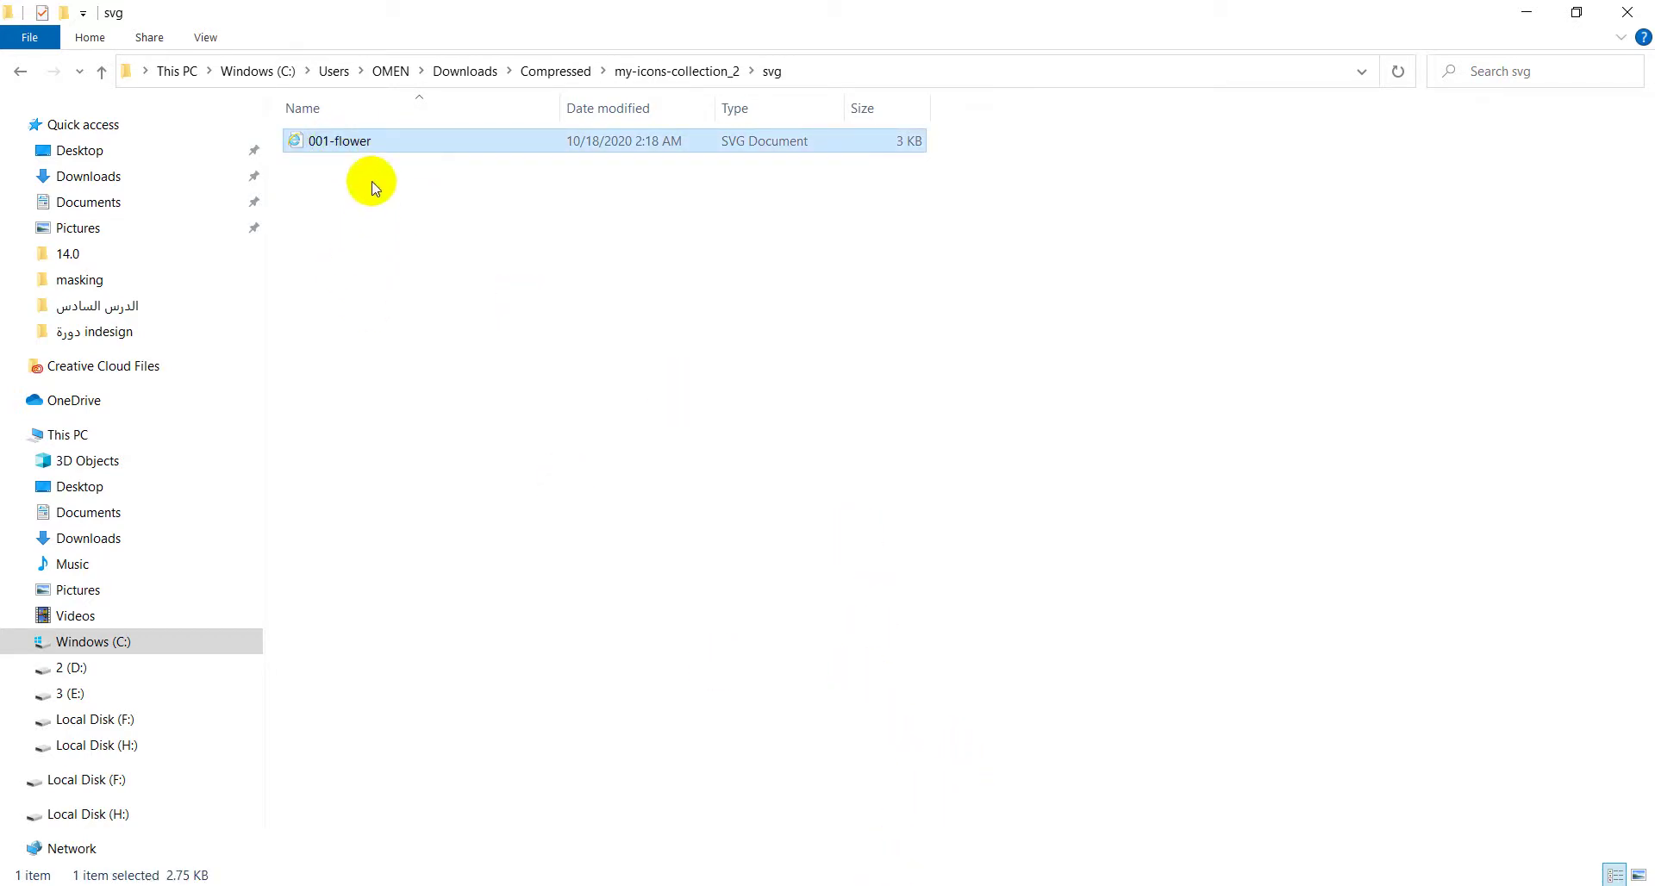
left_click_drag(369, 142, 697, 478)
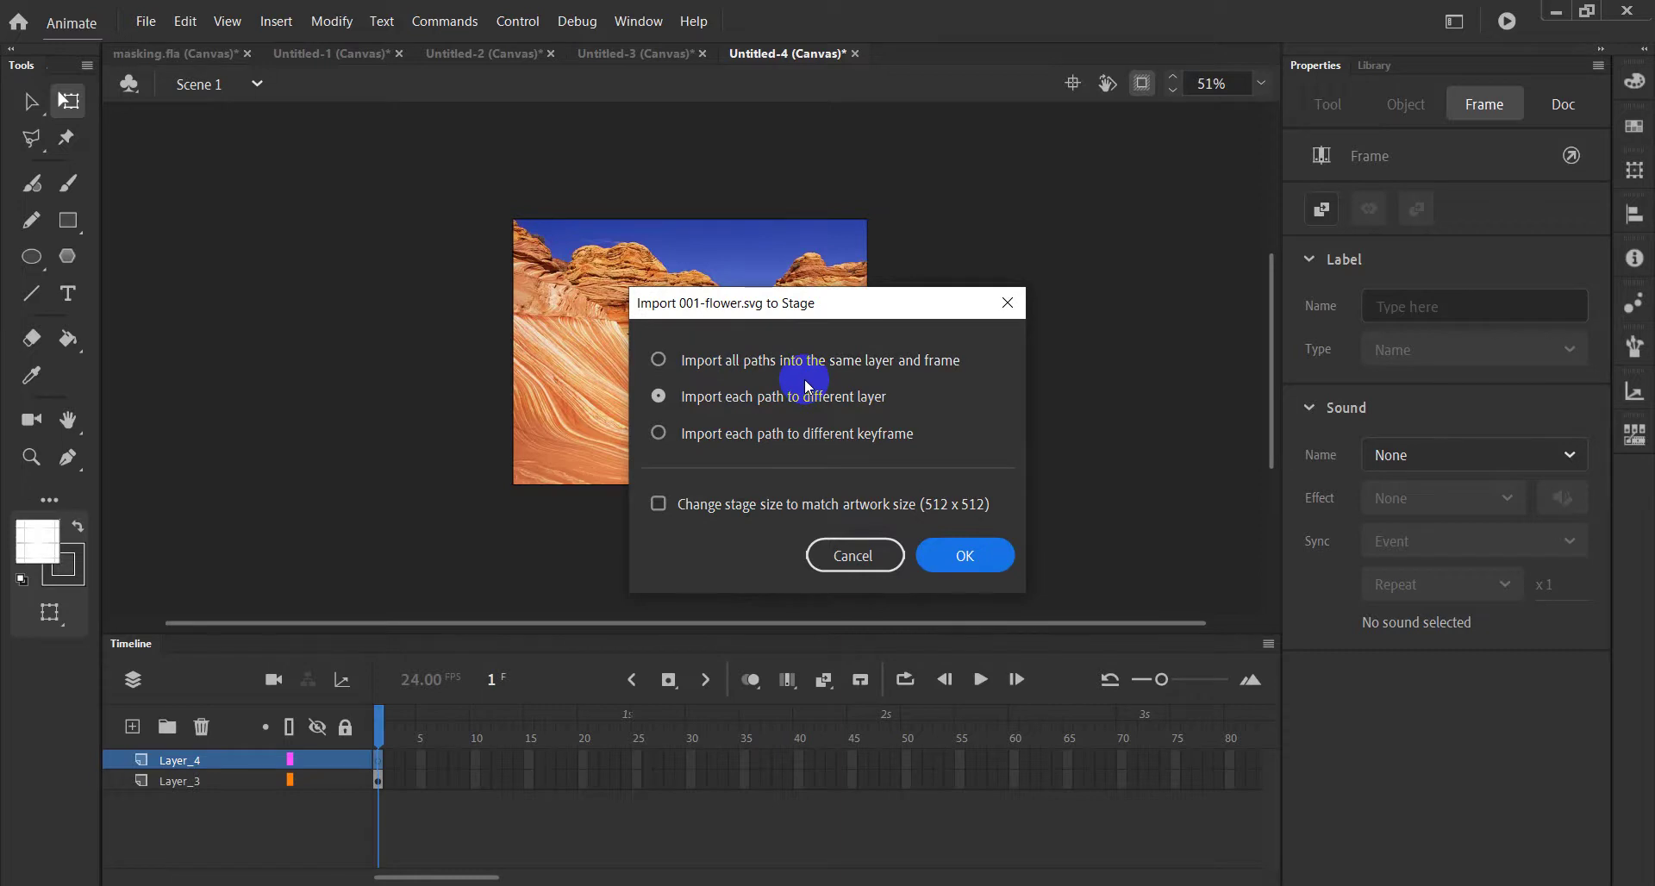
left_click(748, 360)
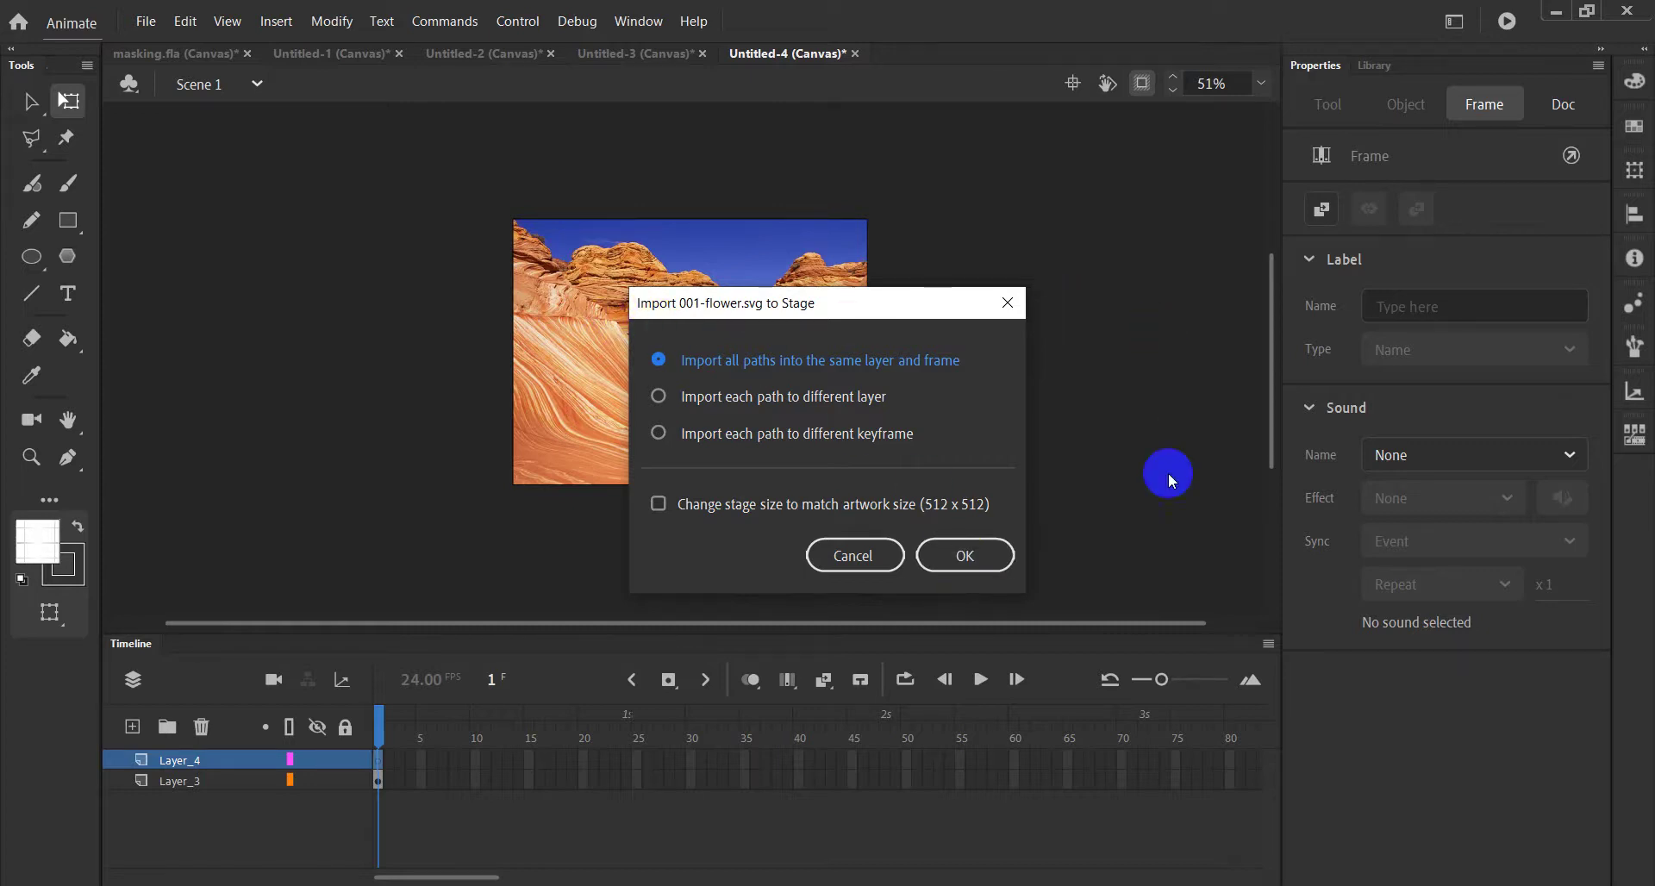
left_click(1004, 556)
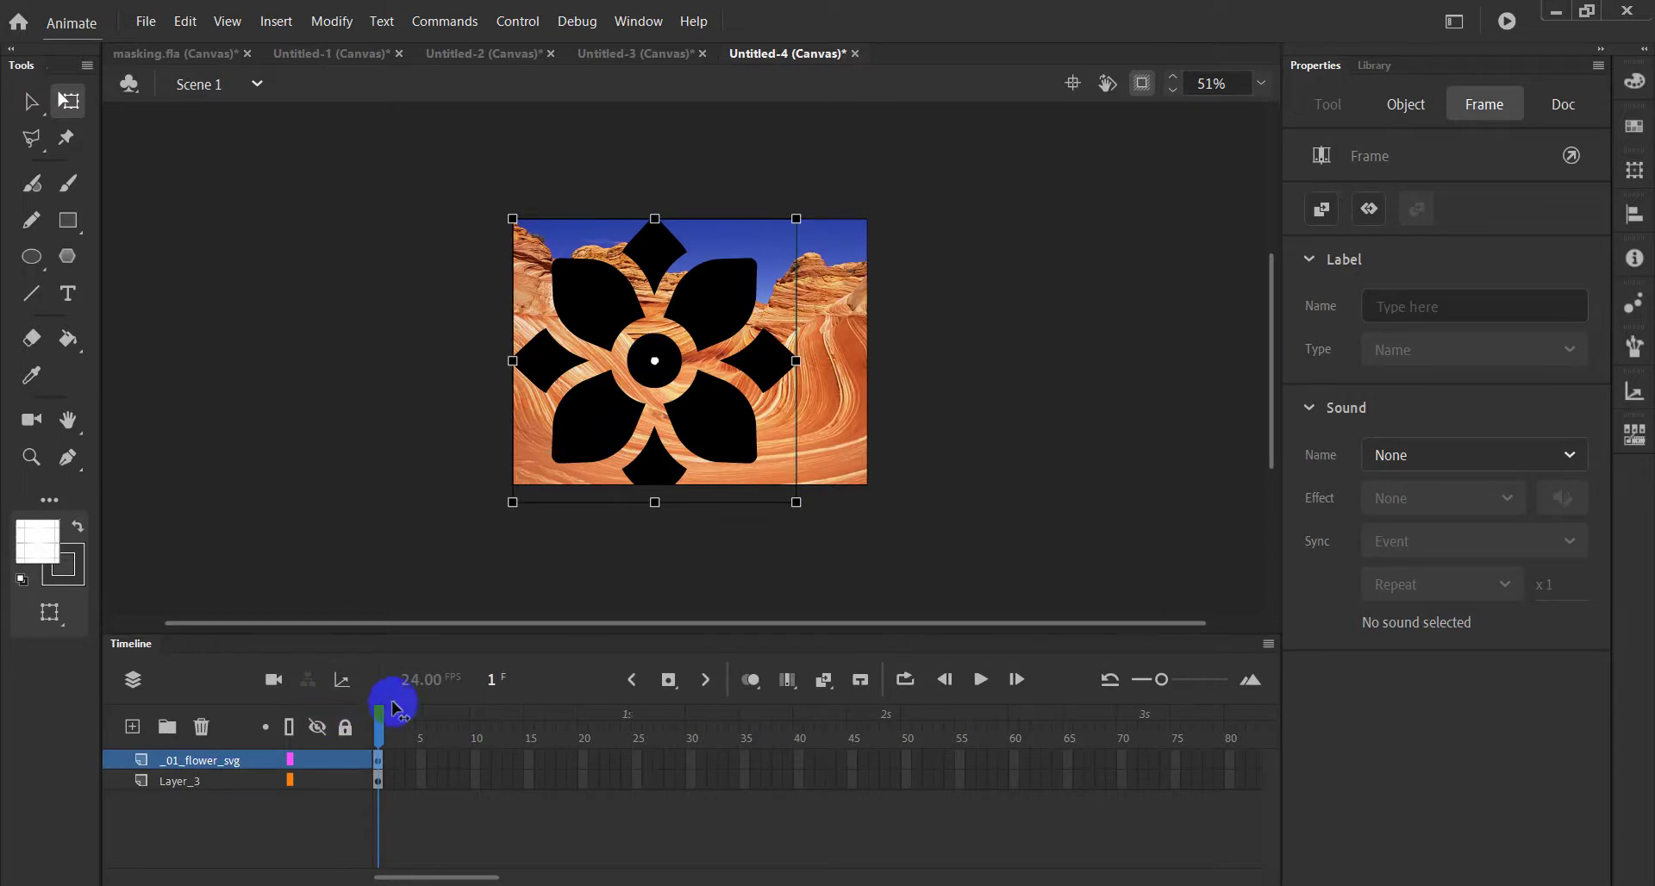
- Shrink the flower group to about 422 by 430 px and place it near the stage centre, about X 120, Y 30
left_click(757, 315)
left_click_drag(730, 303, 770, 285)
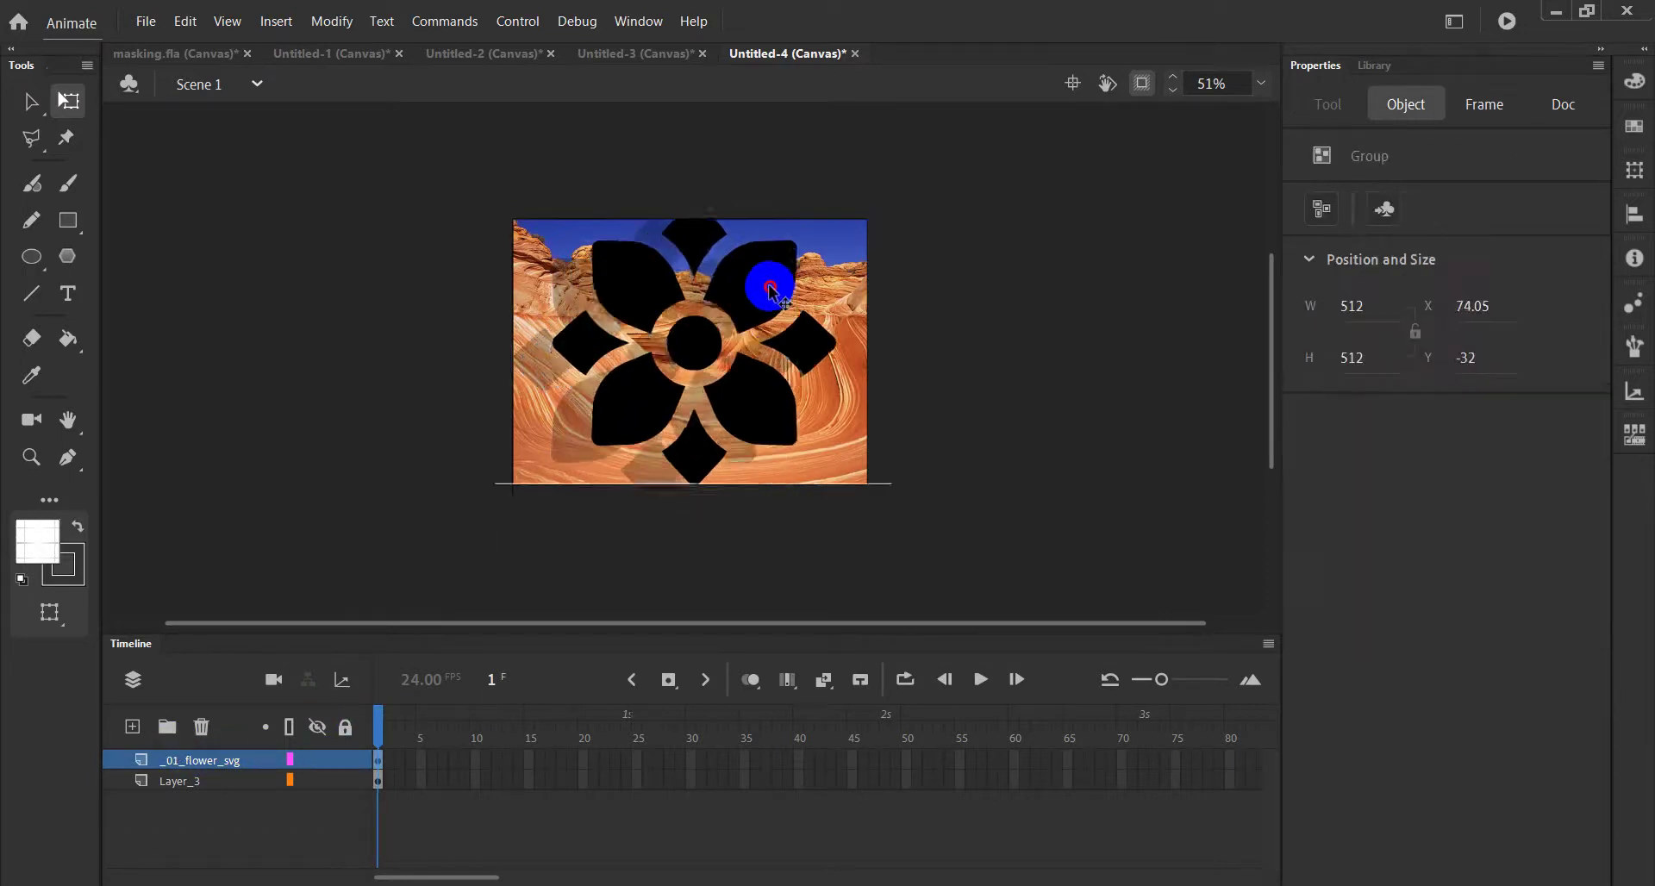
left_click_drag(838, 200, 813, 223)
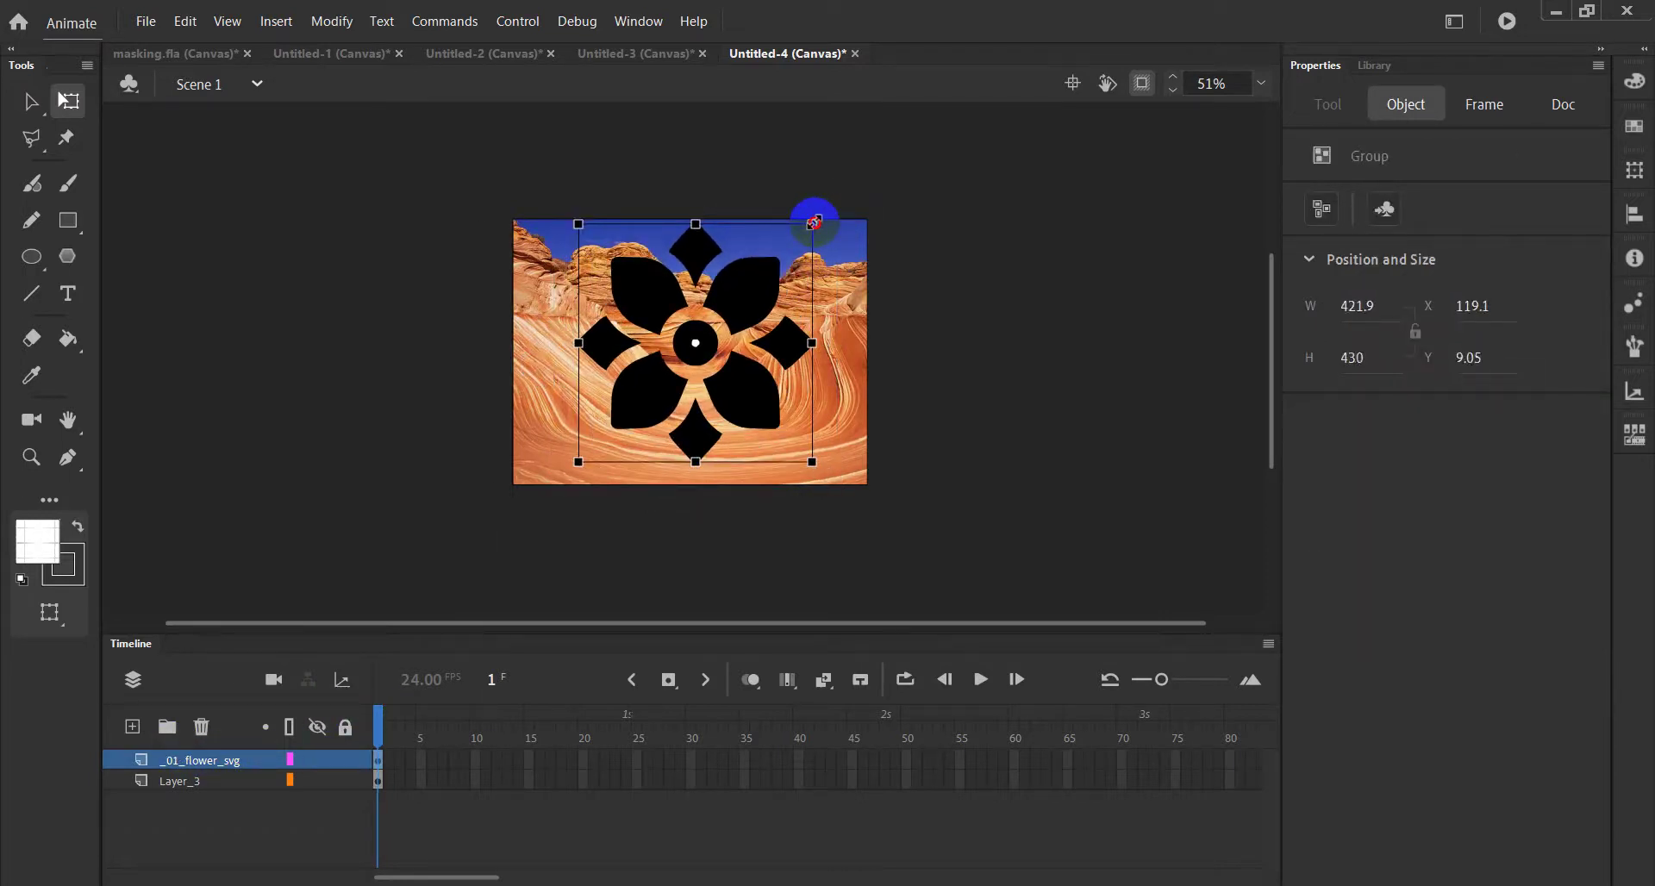
left_click_drag(741, 284, 745, 297)
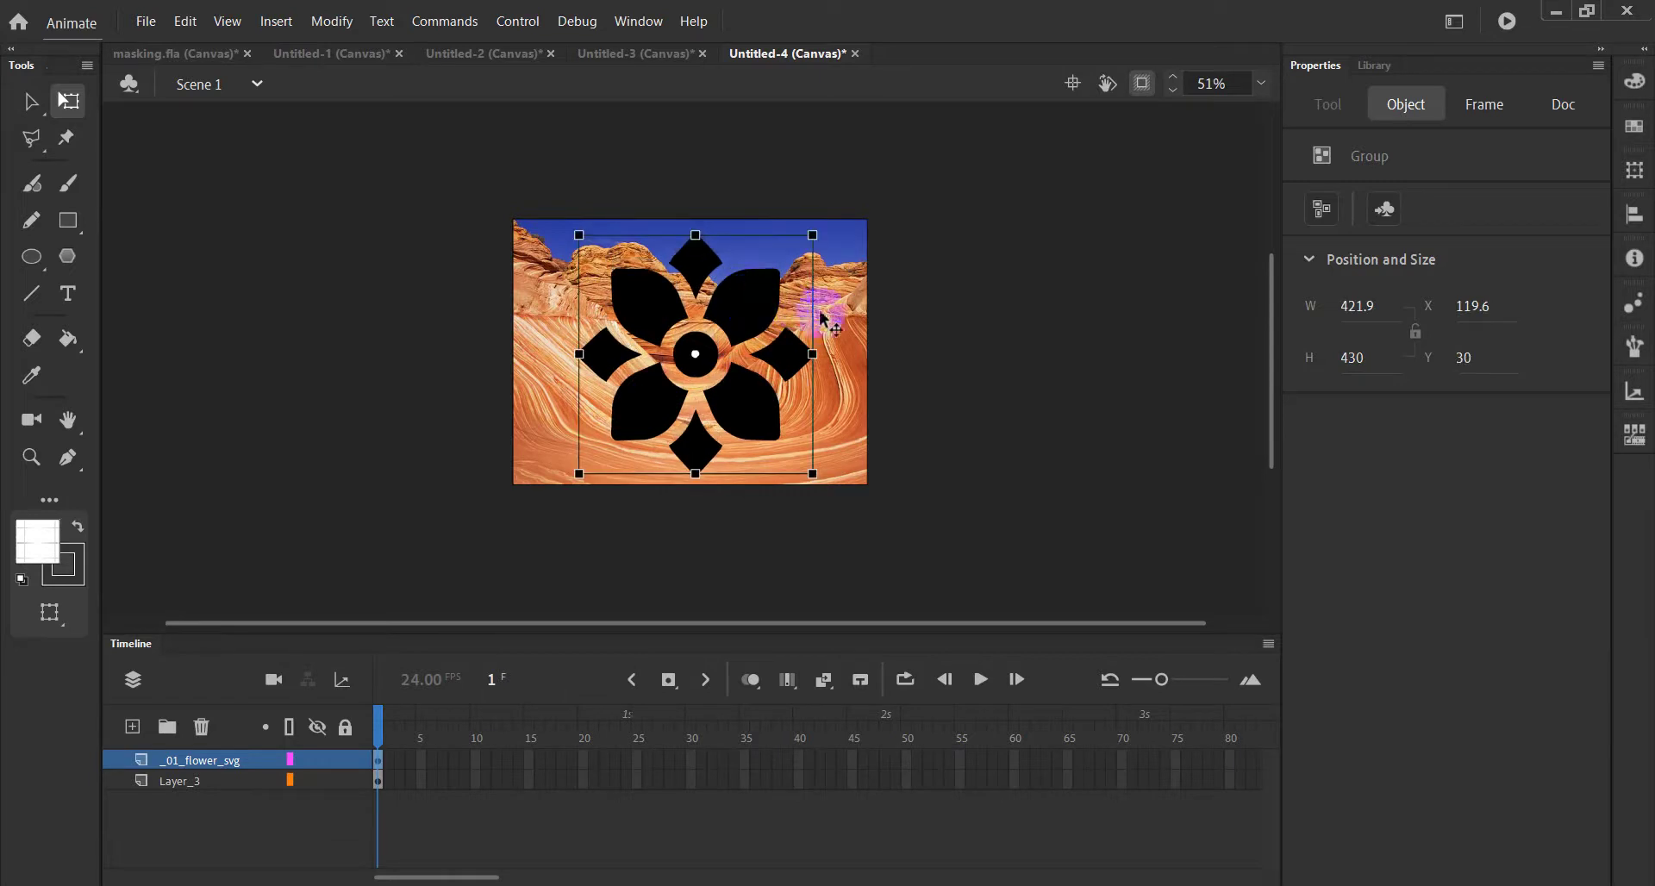
- Break the flower group apart twice so that it becomes a plain editable shape
left_click(931, 372)
left_click(733, 304)
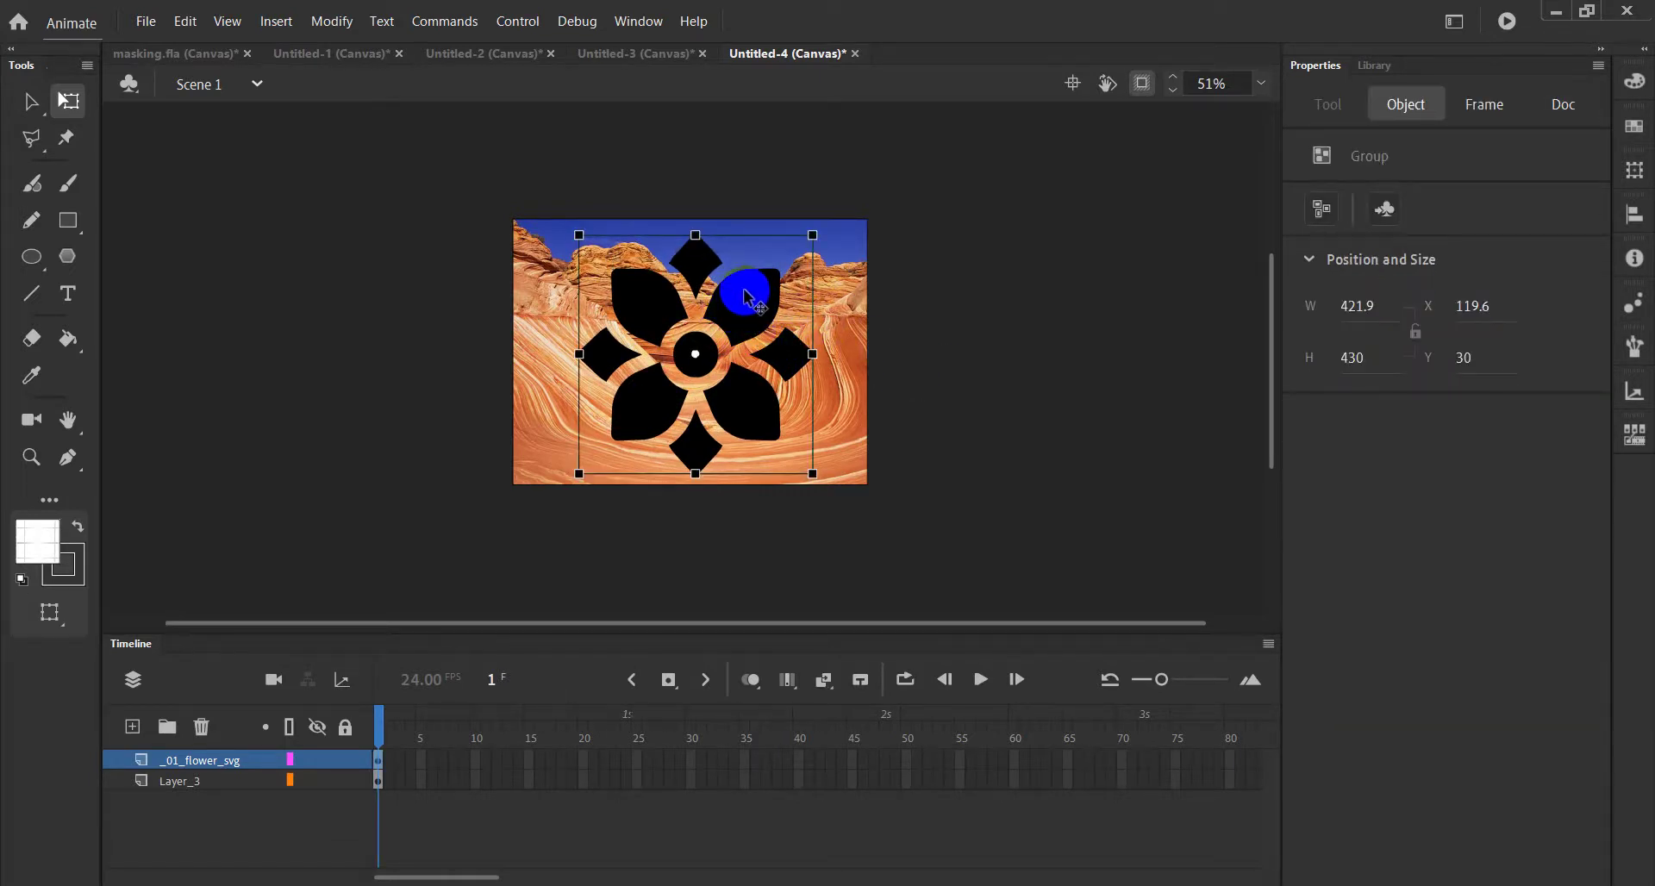
left_click(335, 22)
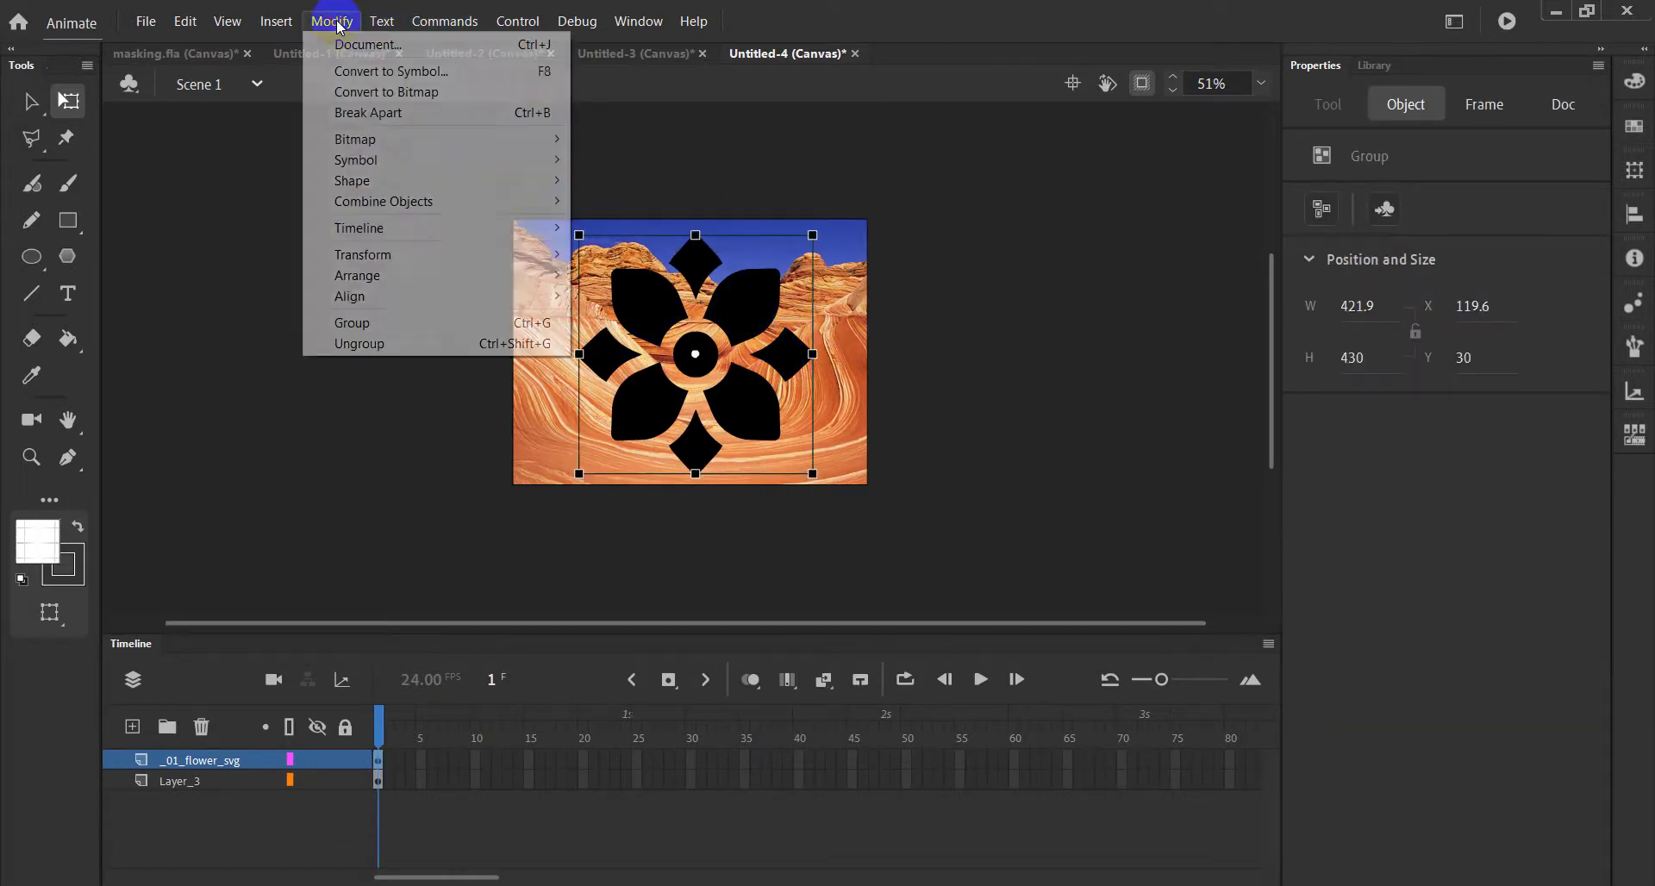
left_click(395, 112)
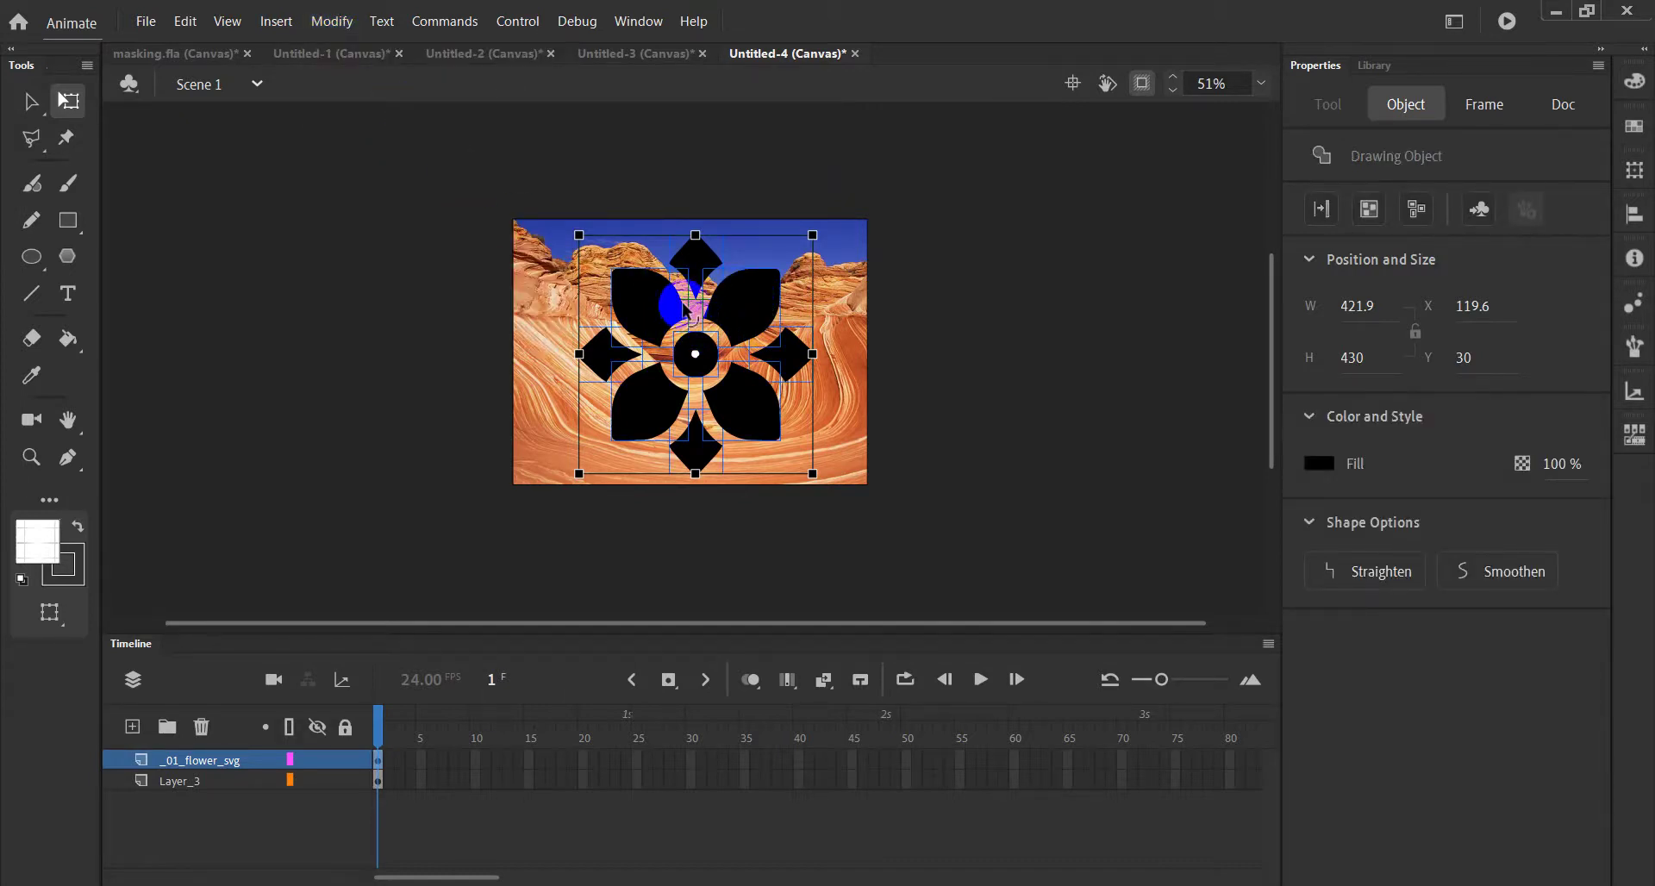
scroll(680, 268, "up", 3, "ctrl")
scroll(673, 266, "up", 1)
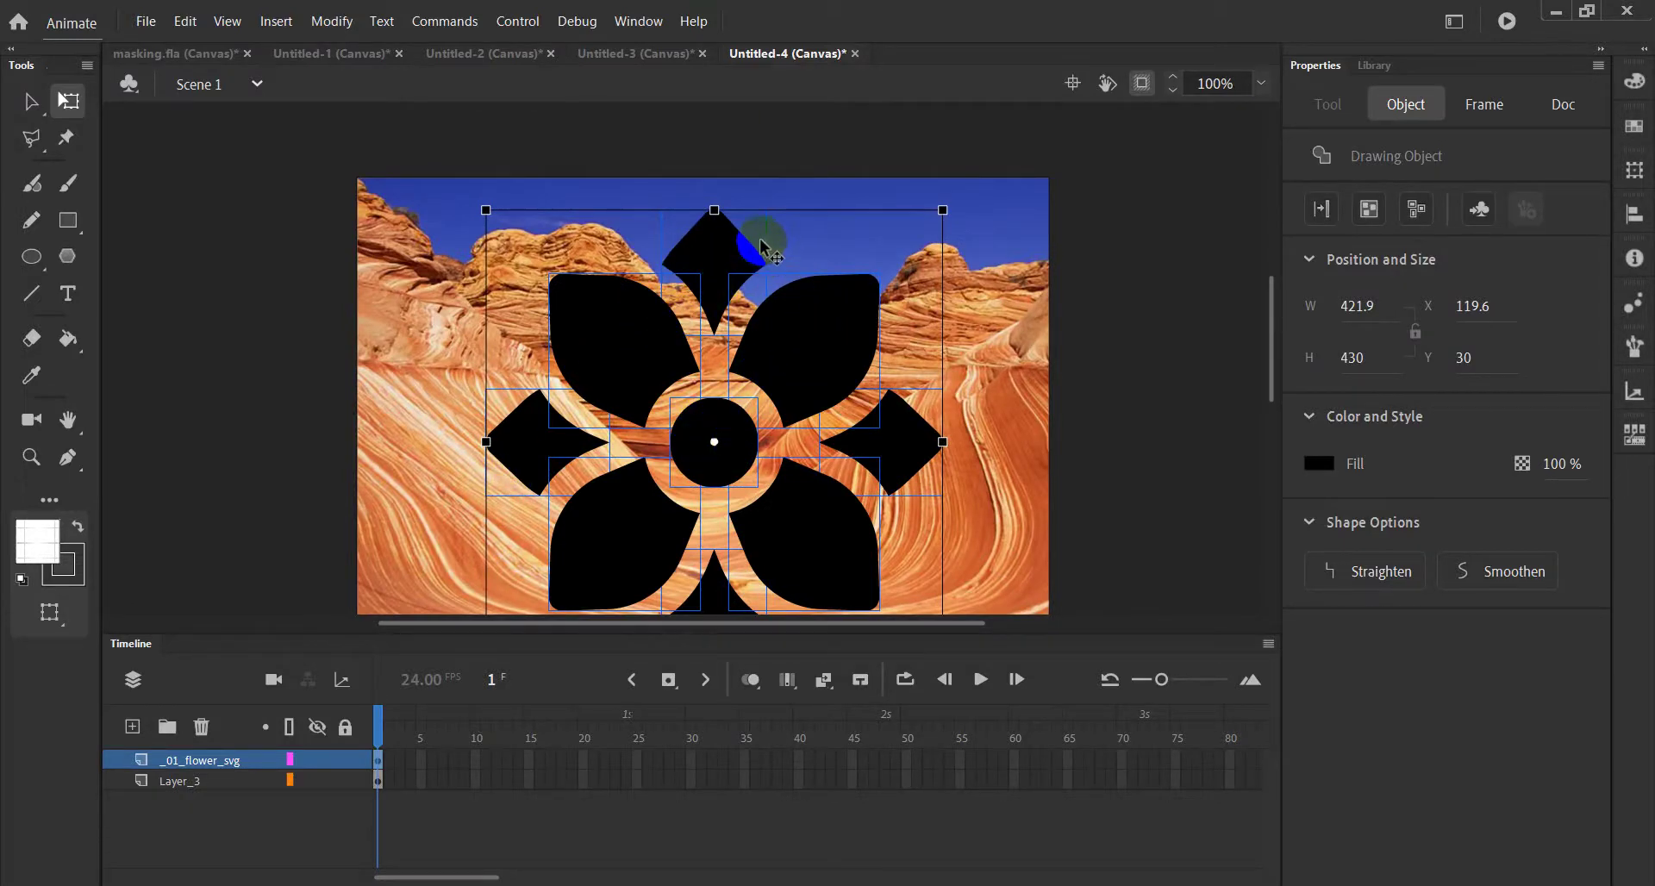
left_click(332, 21)
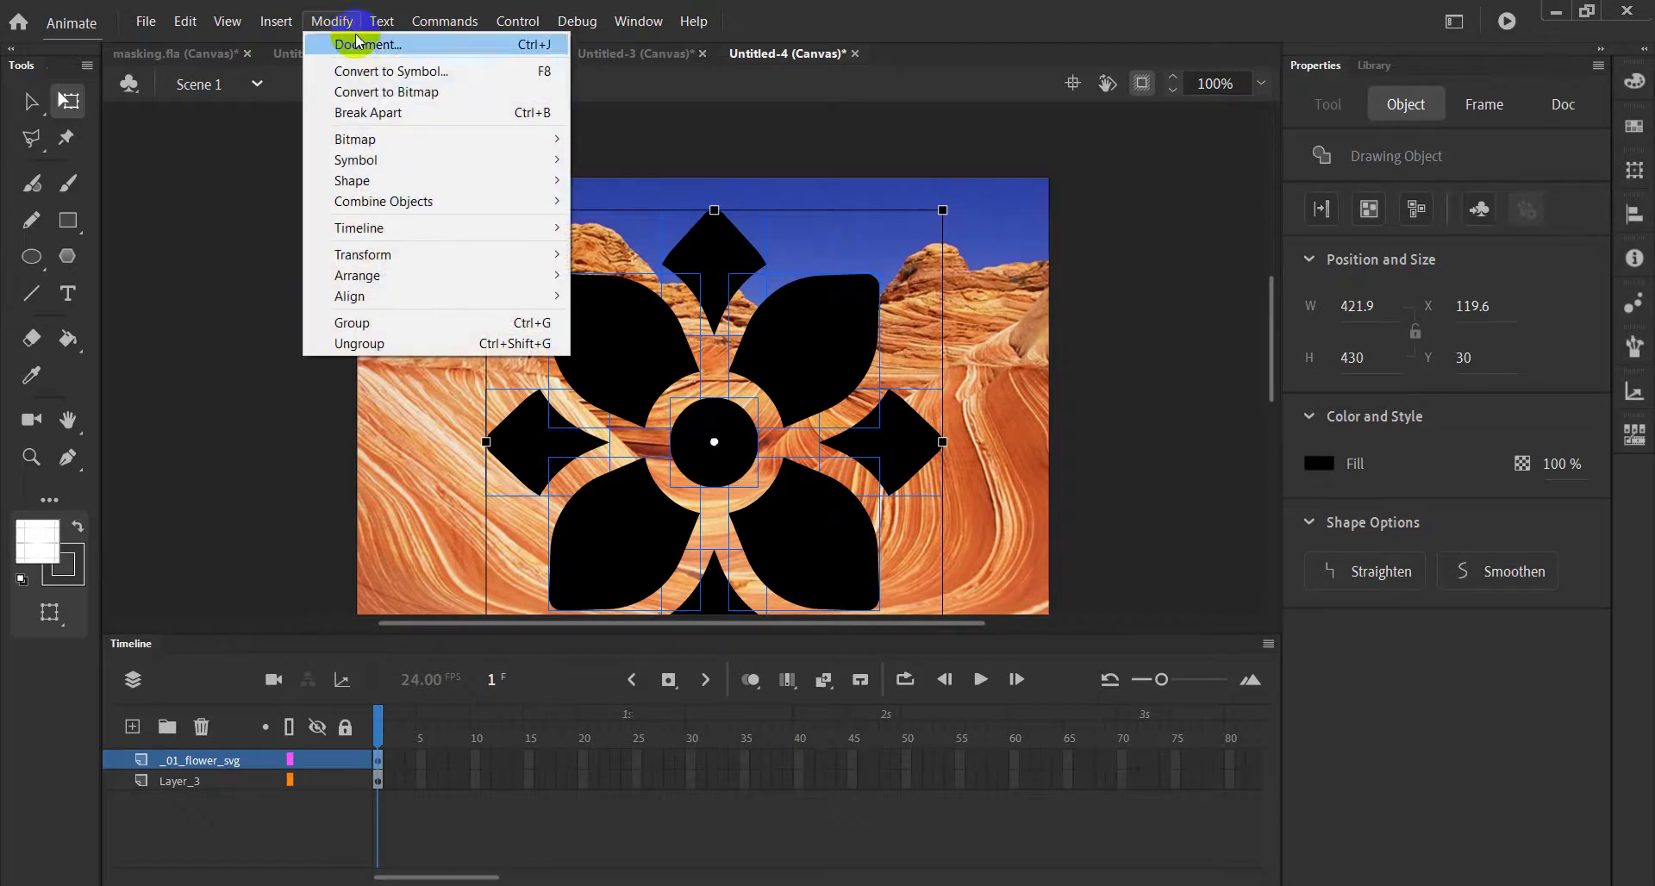
left_click(383, 114)
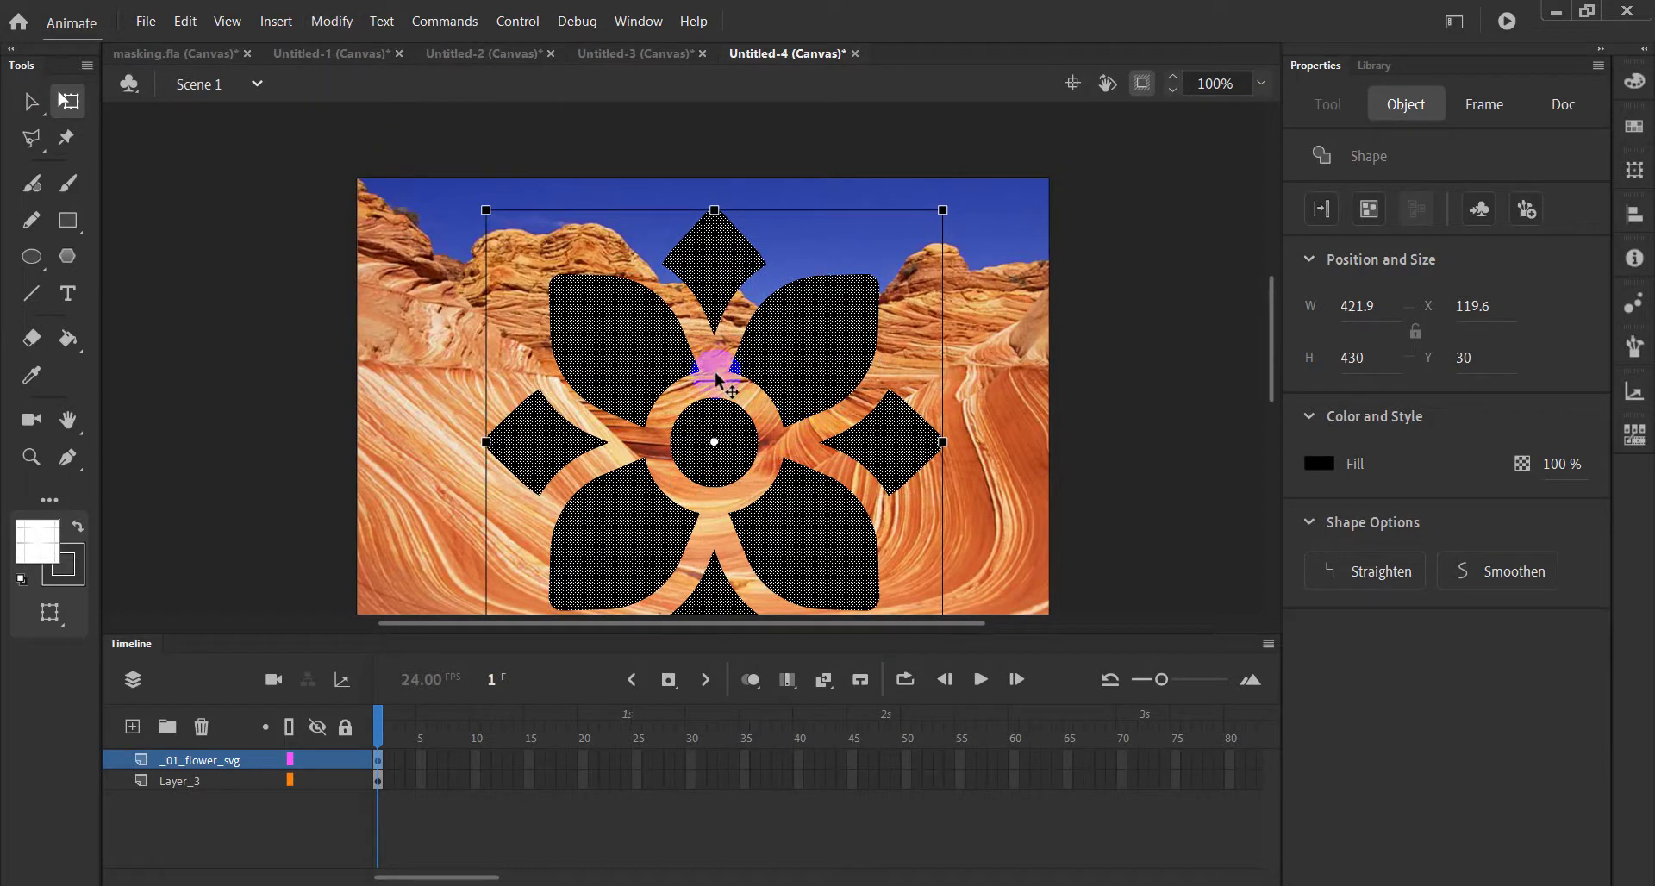
- Convert the flower shape to a symbol of type Graphic, keeping the default name
left_click(343, 26)
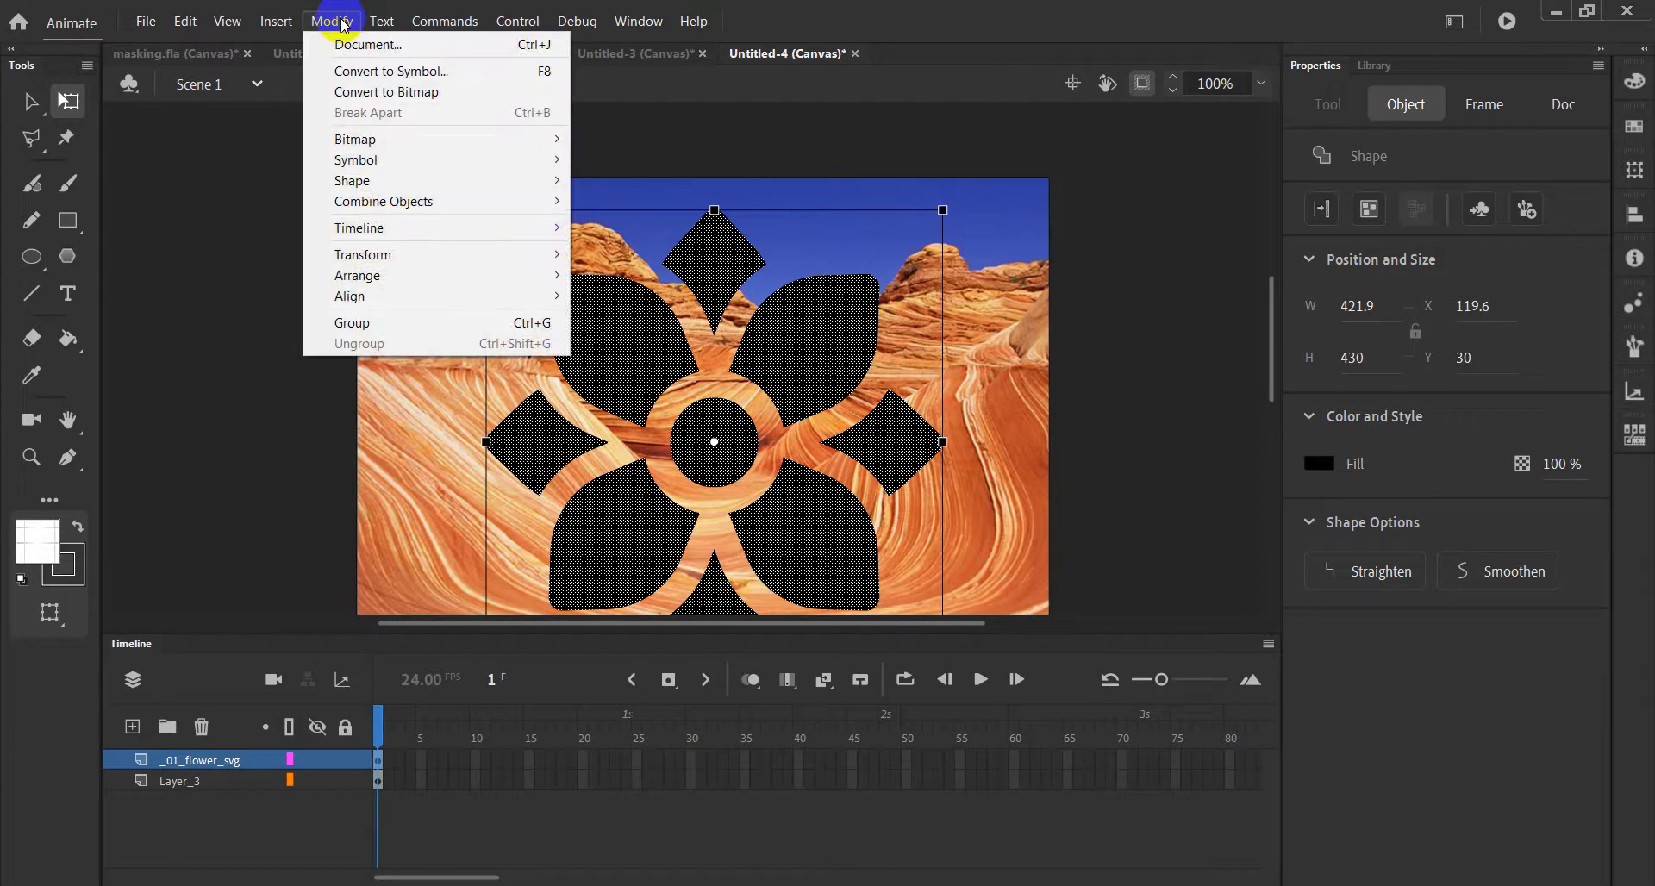
left_click(369, 72)
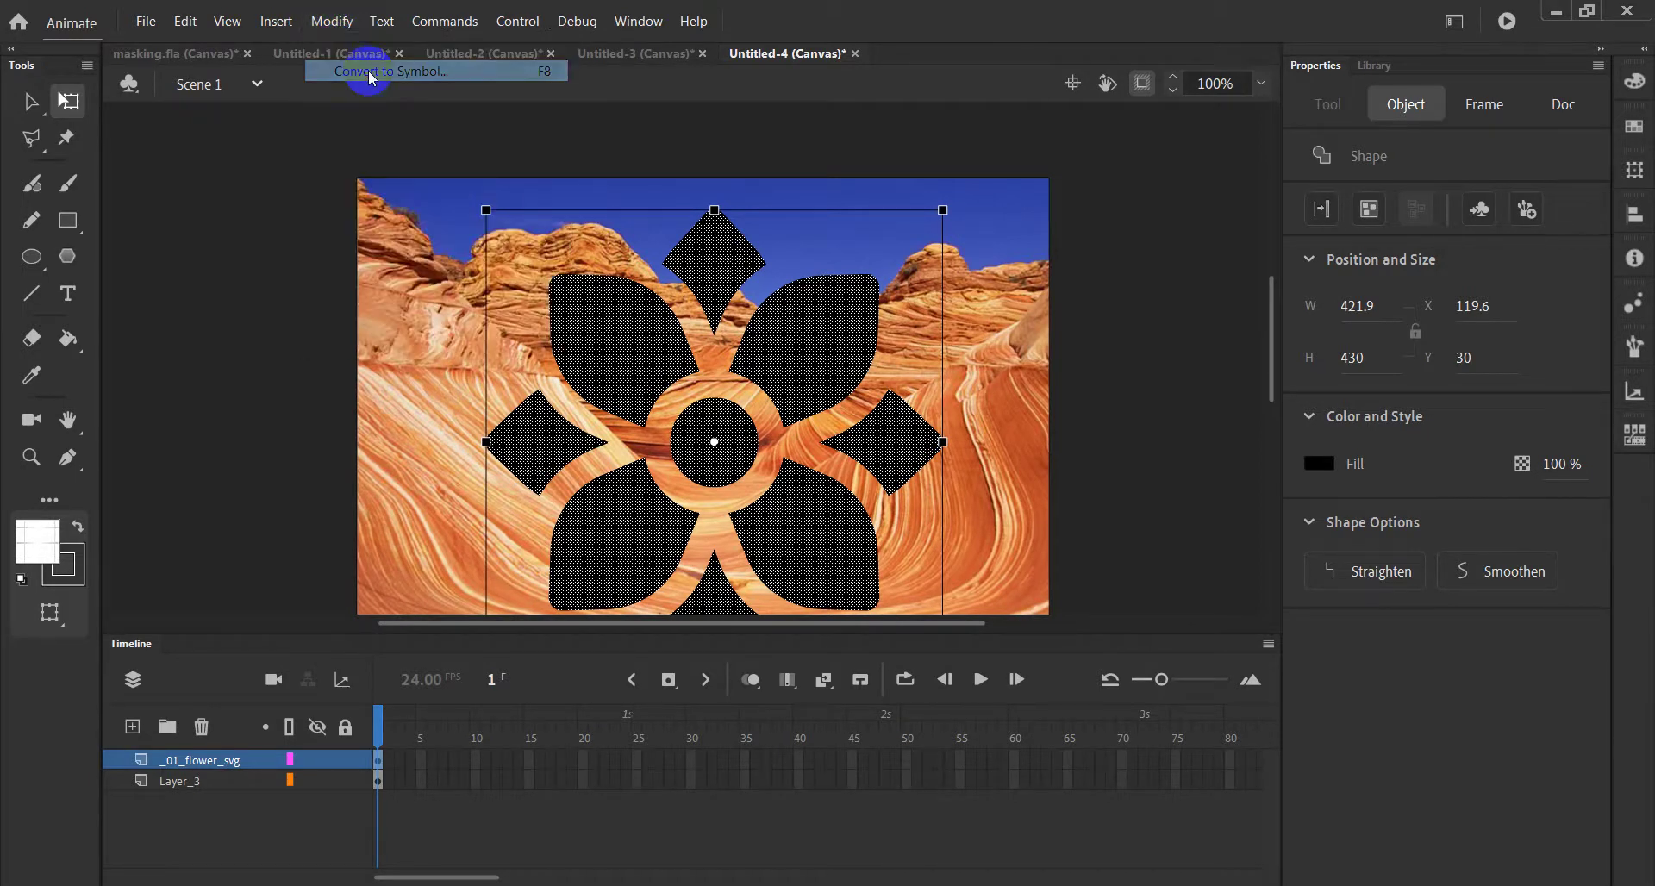
left_click(648, 168)
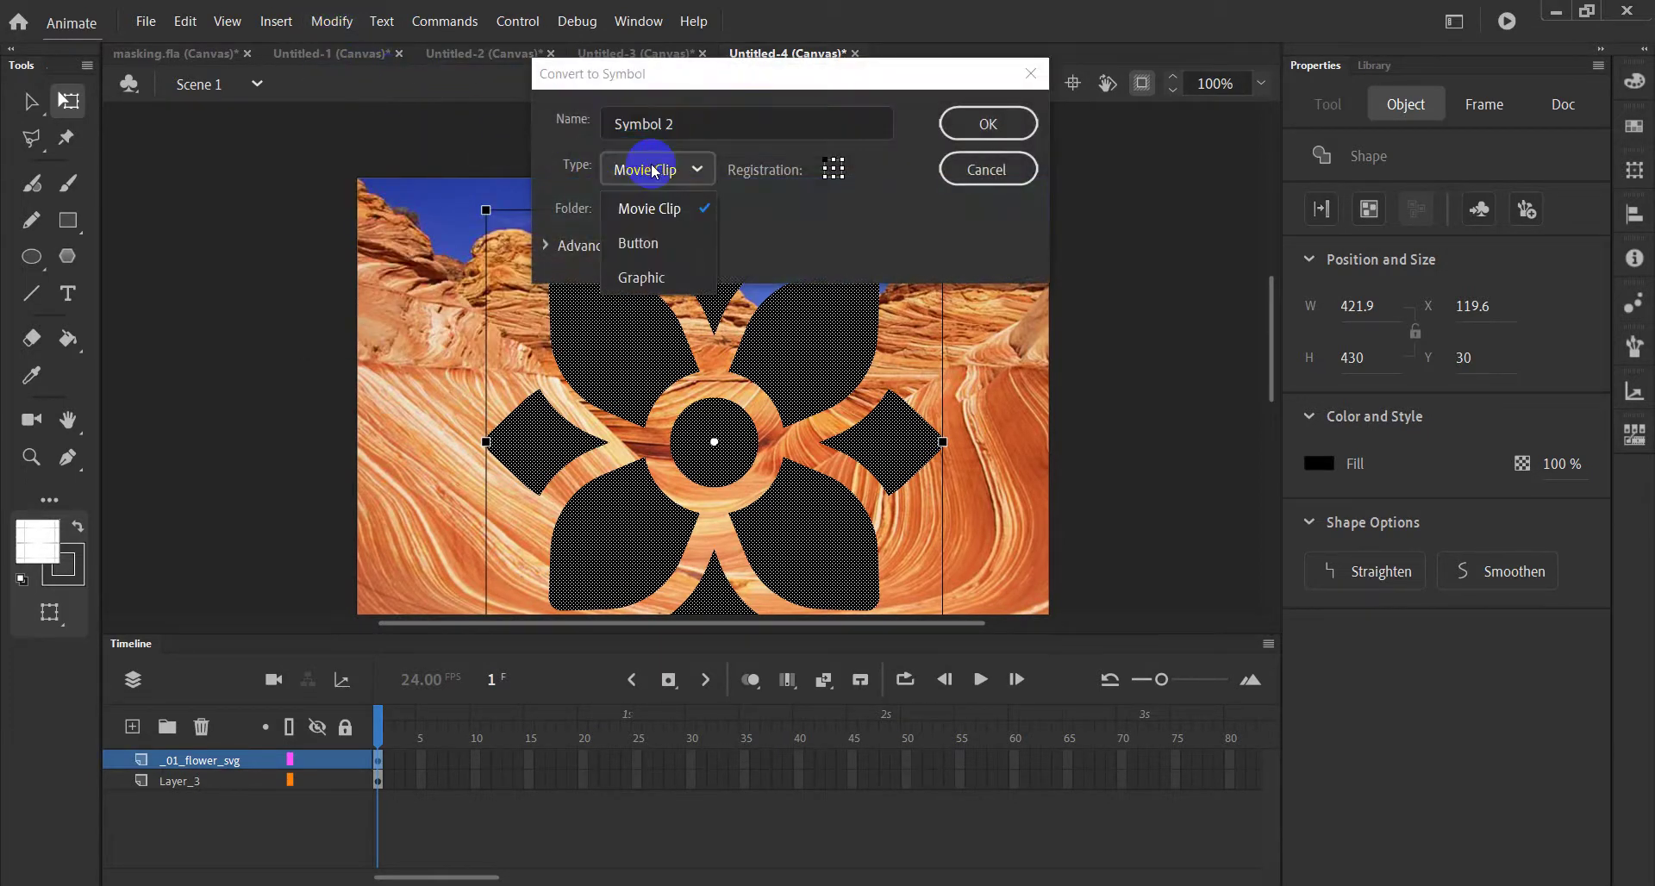
left_click(645, 274)
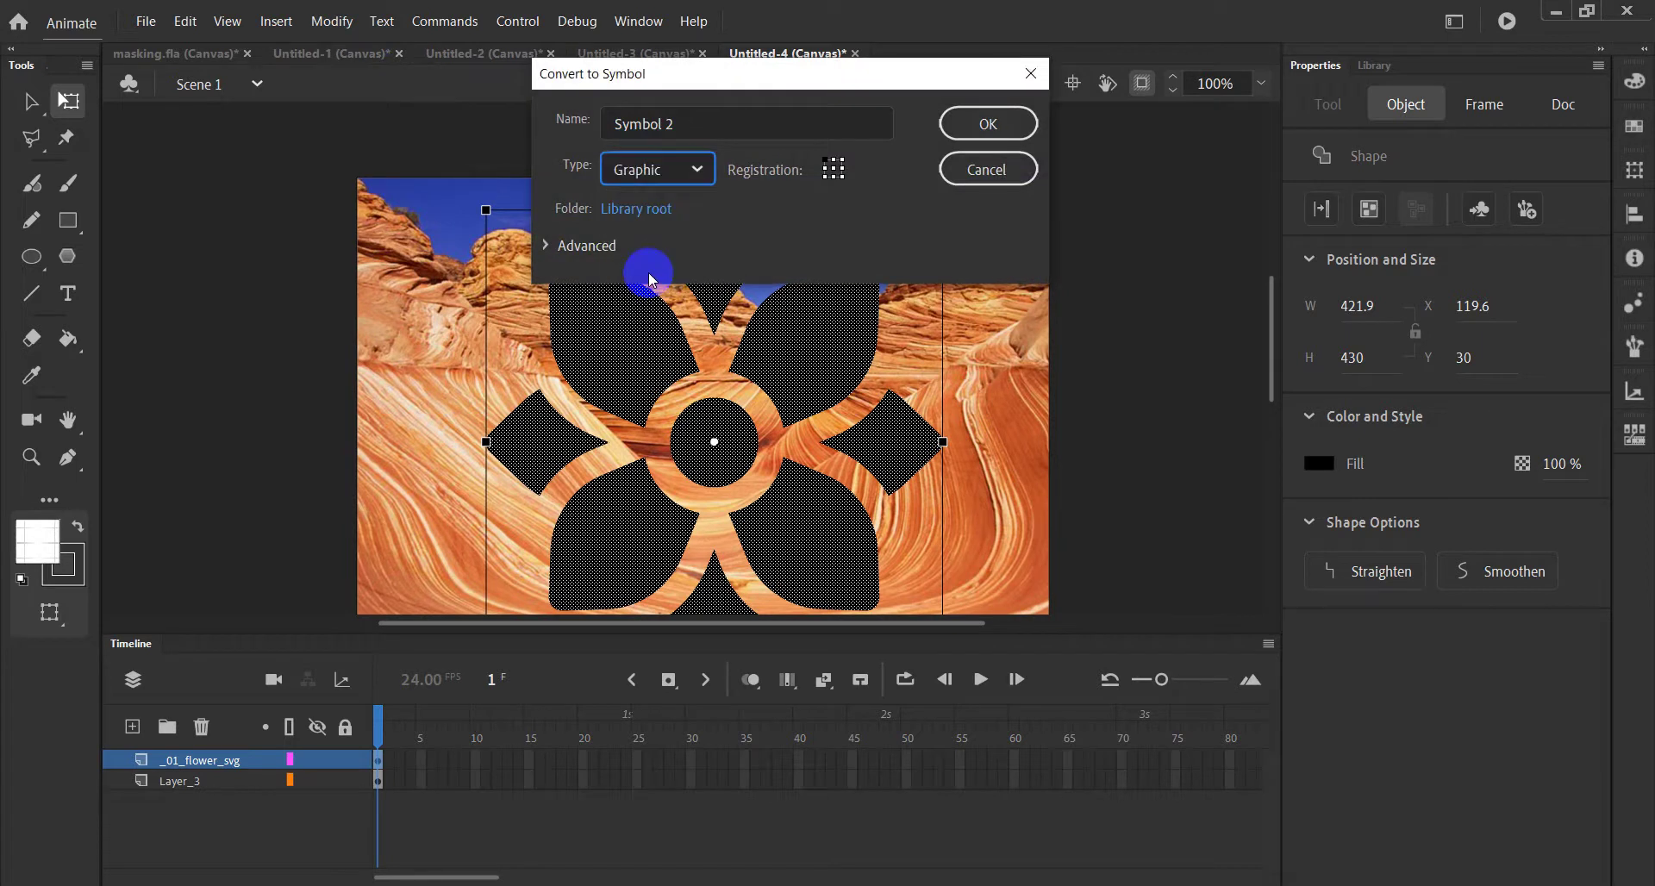
left_click(1003, 125)
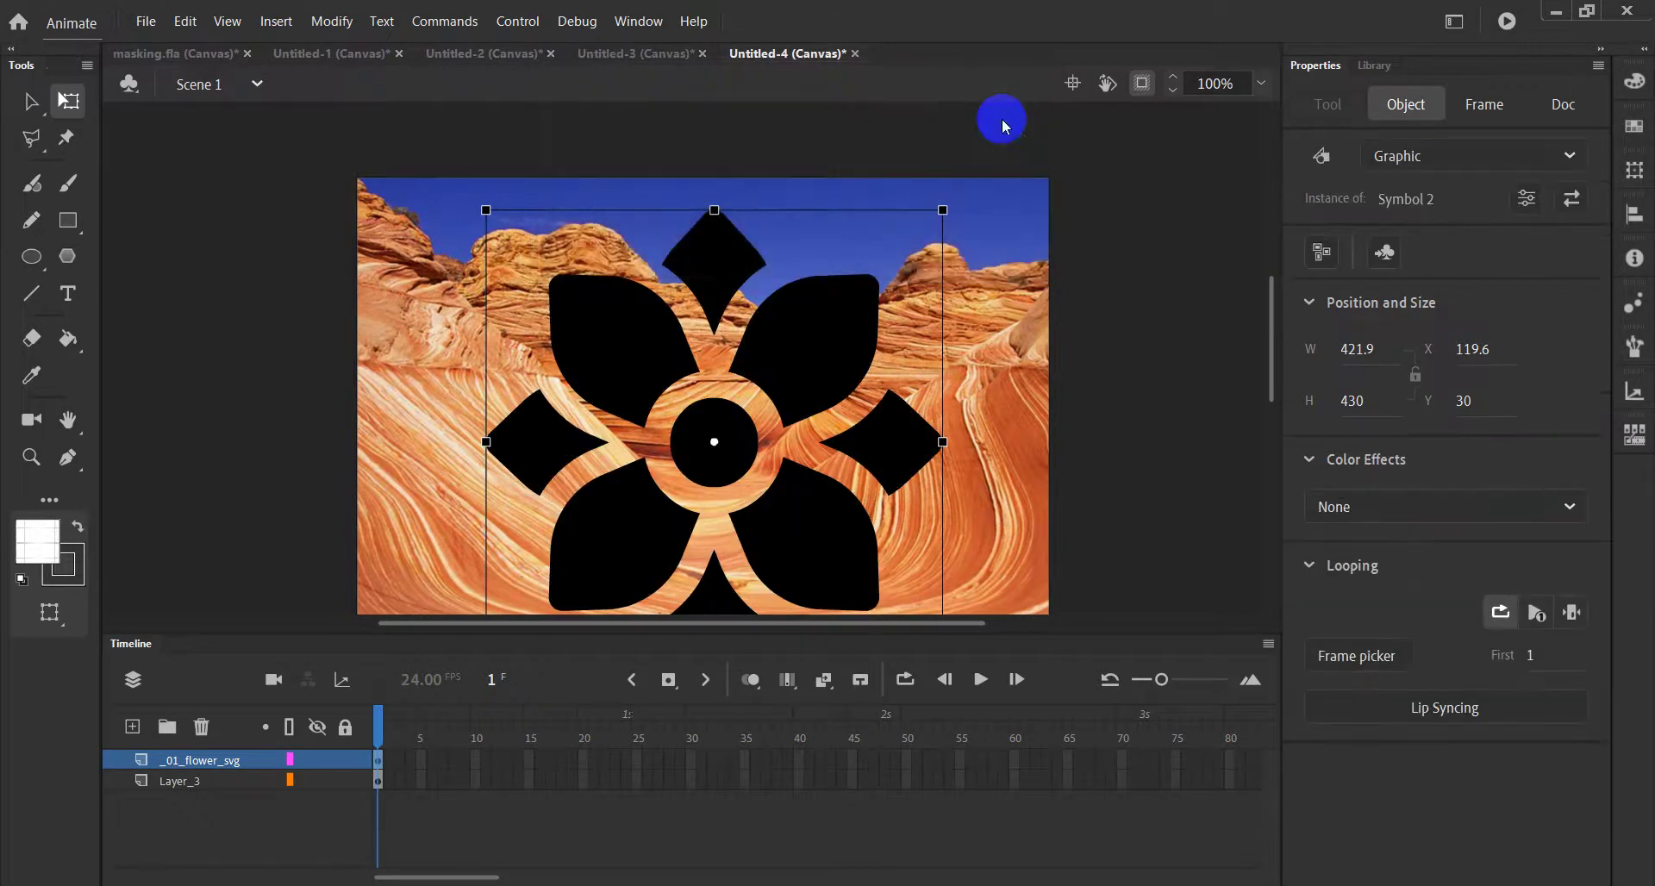
- Turn the _01_flower_svg layer into a mask for Layer_3
left_click(1120, 283)
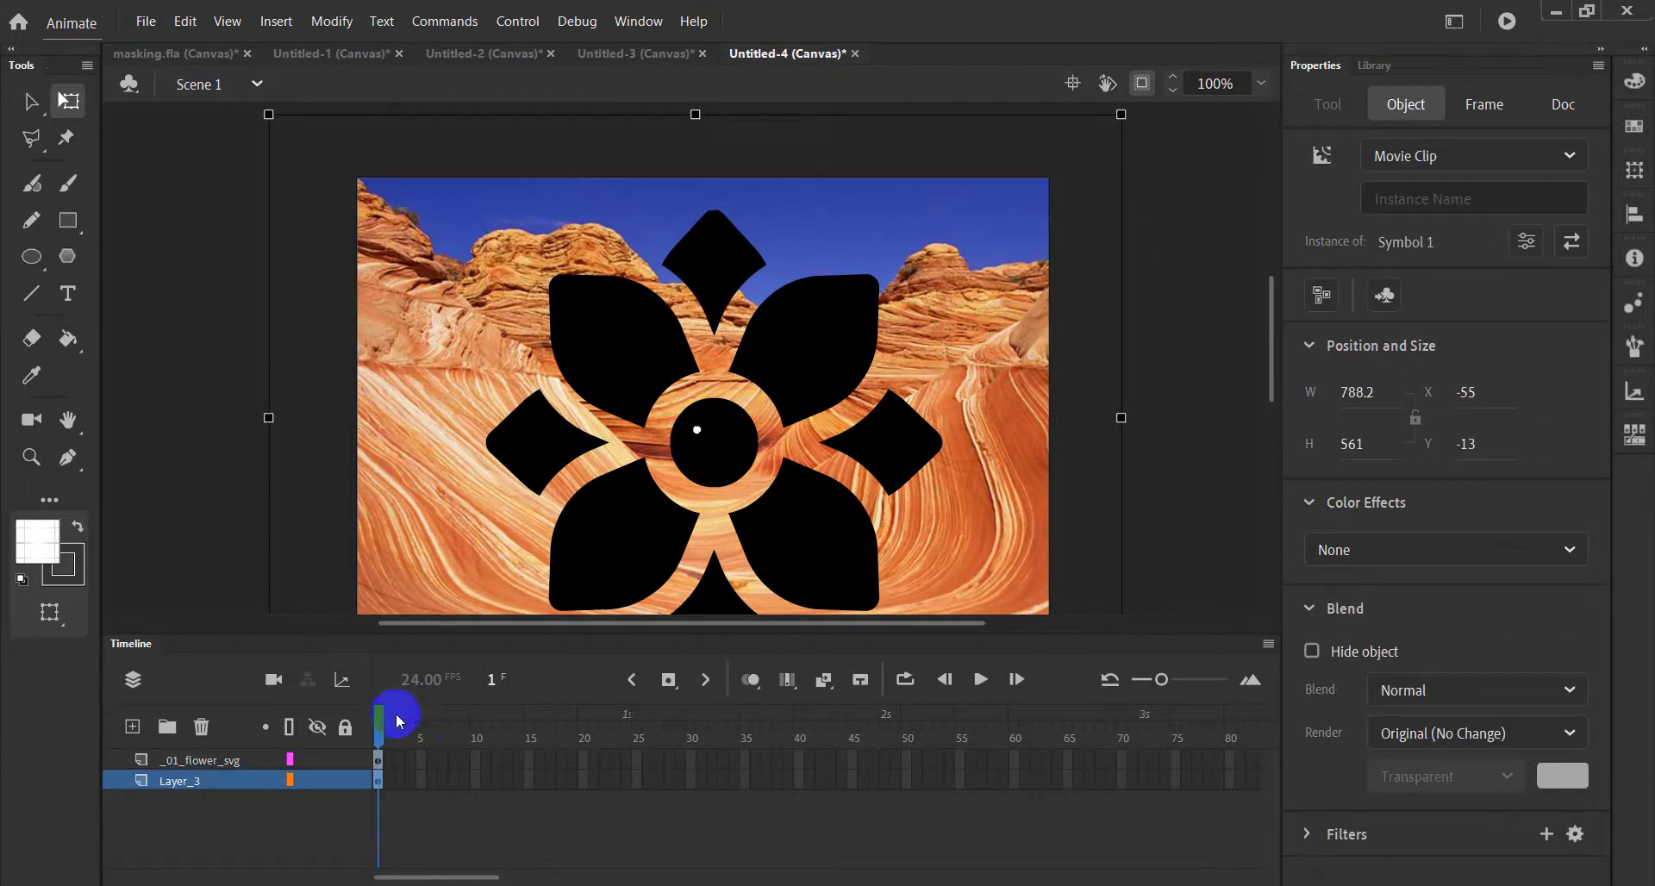
left_click(238, 758)
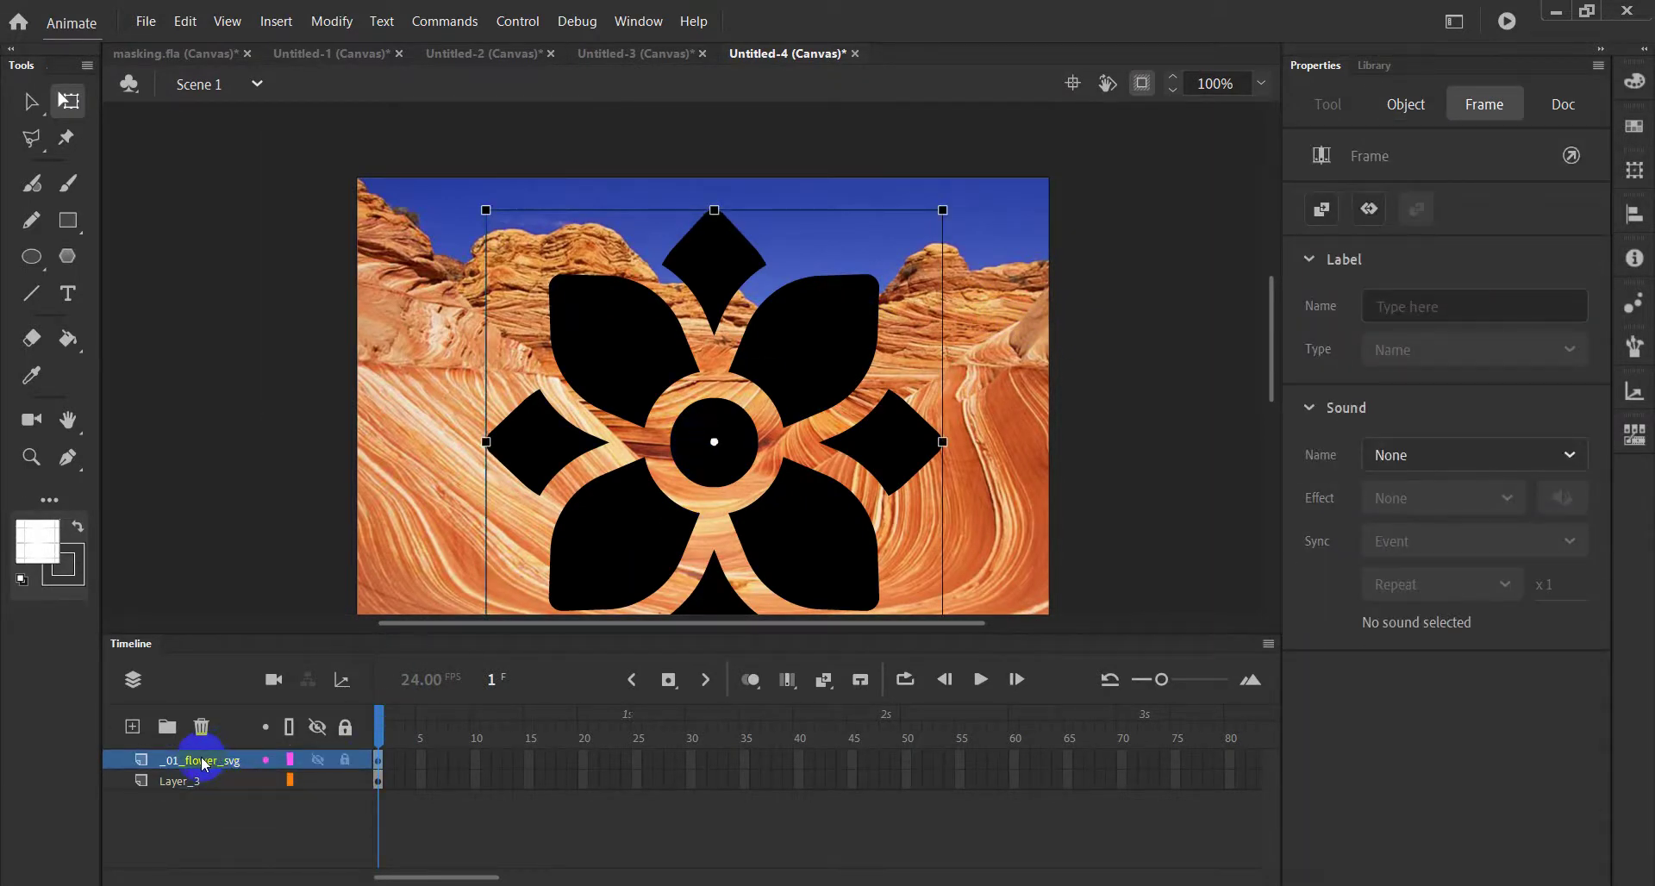
right_click(205, 764)
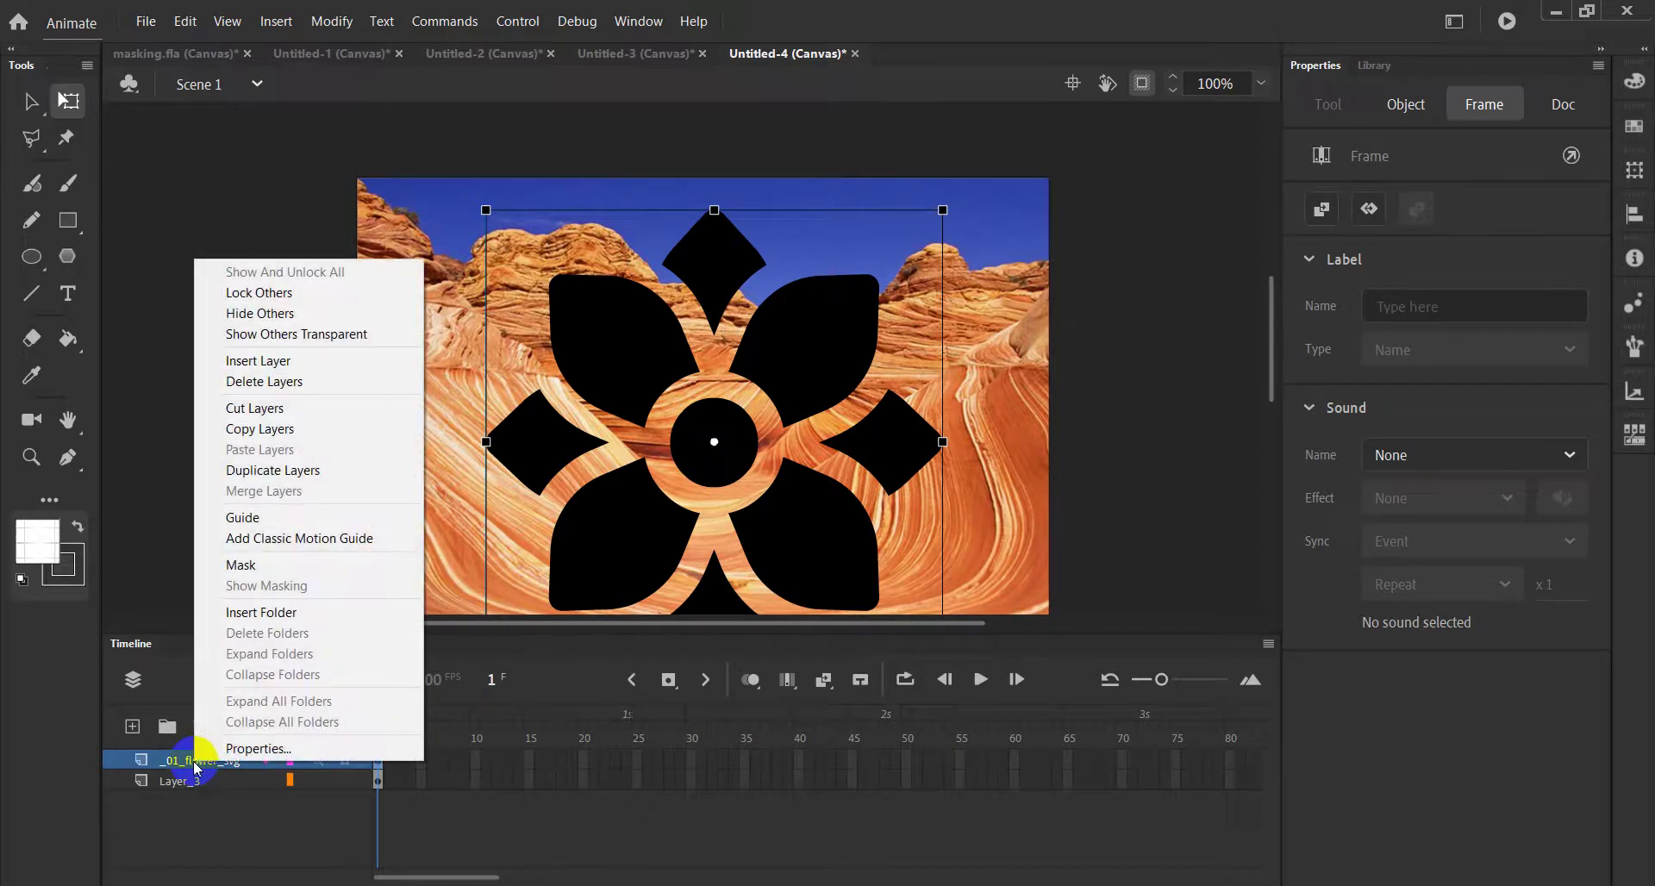
left_click(269, 566)
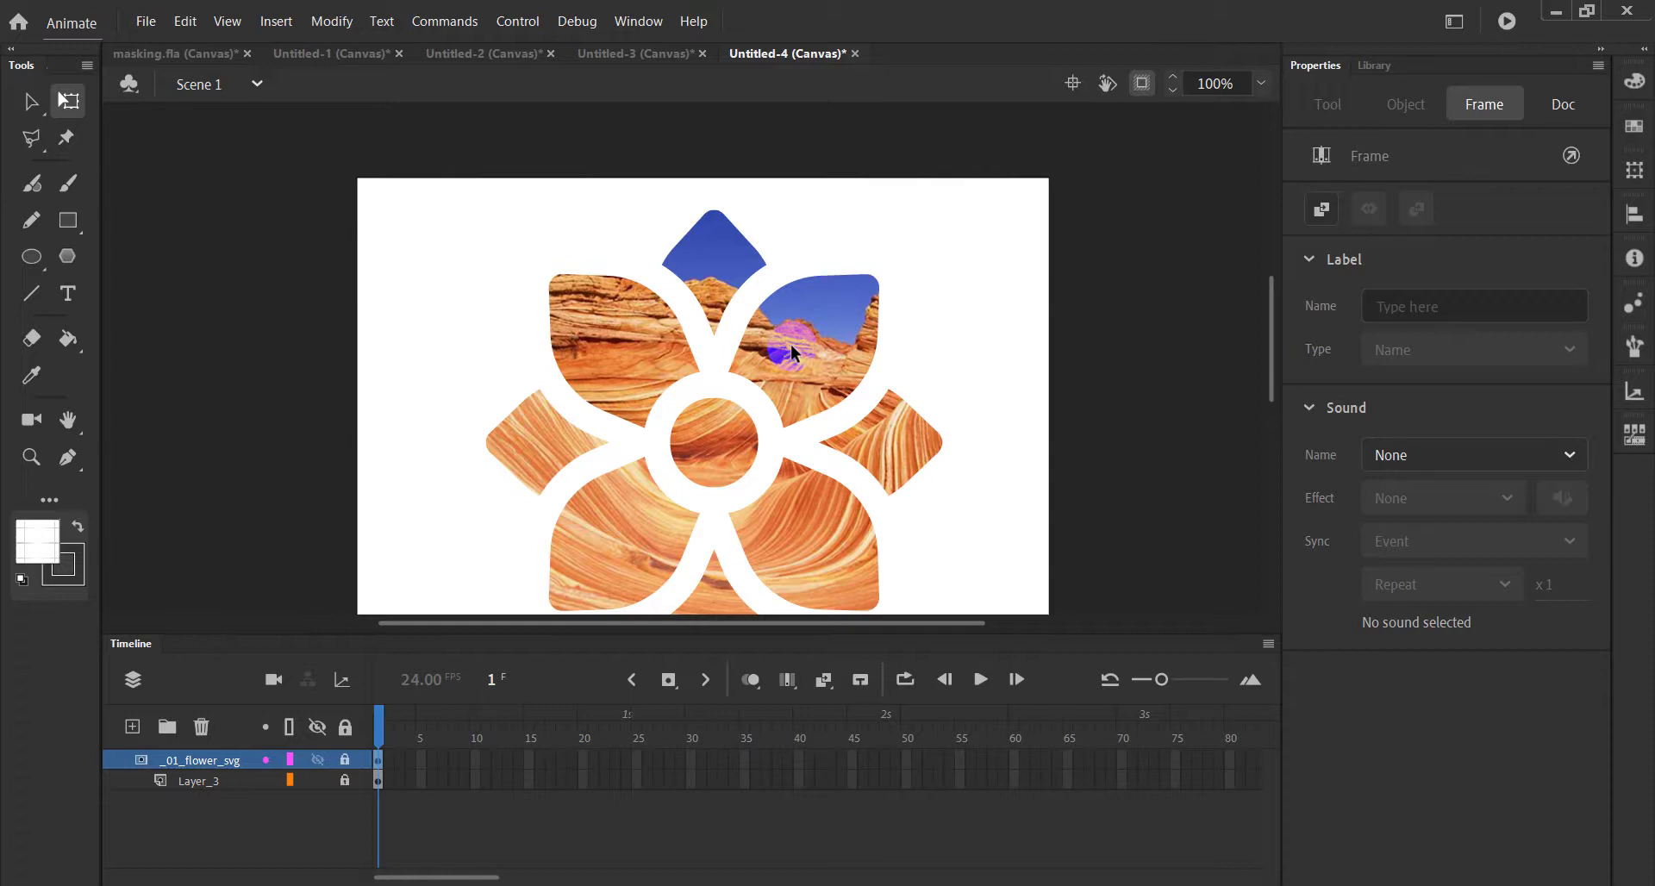
- Test the movie to preview the photo sequence inside the flower mask, and close the Output messages
key("ctrl+Return")
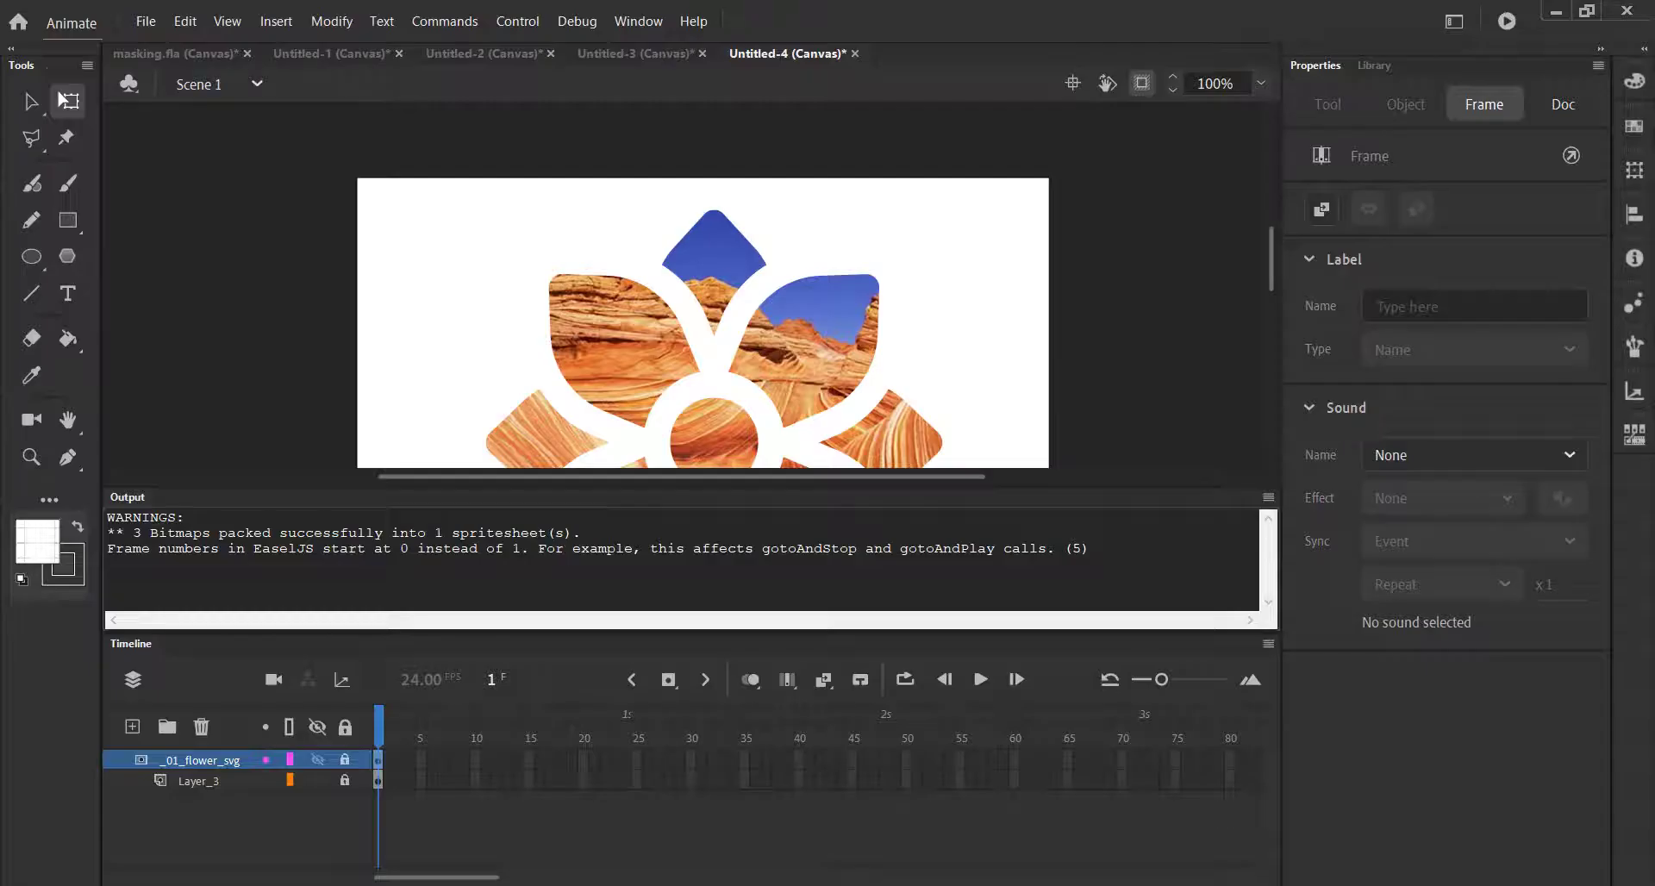
left_click(1268, 497)
left_click(1272, 500)
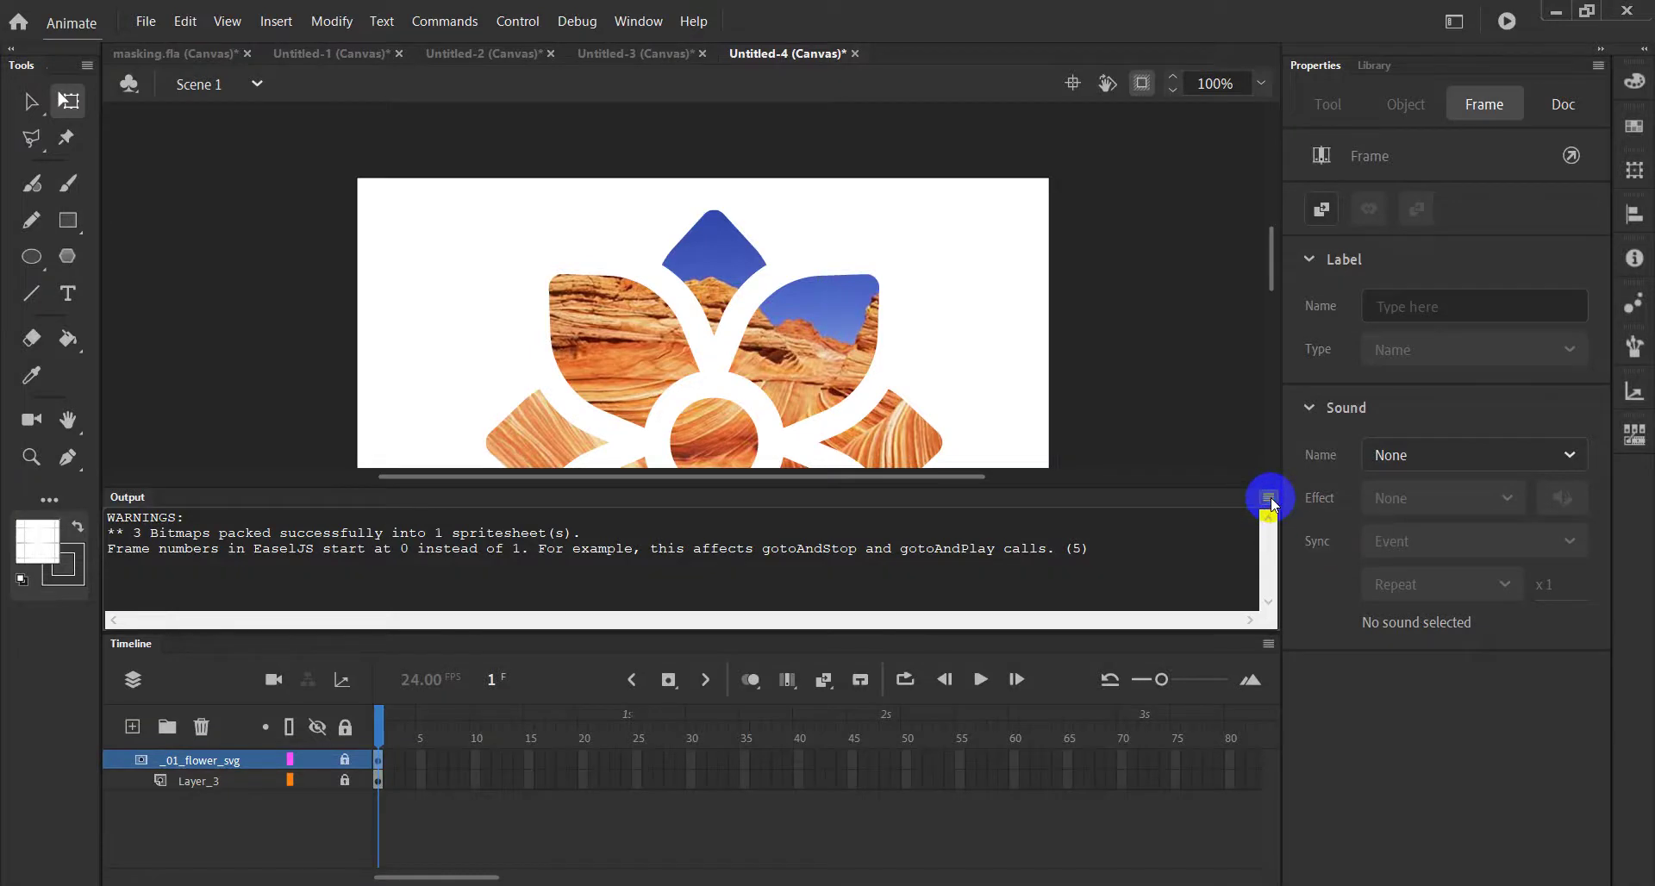
left_click(1272, 500)
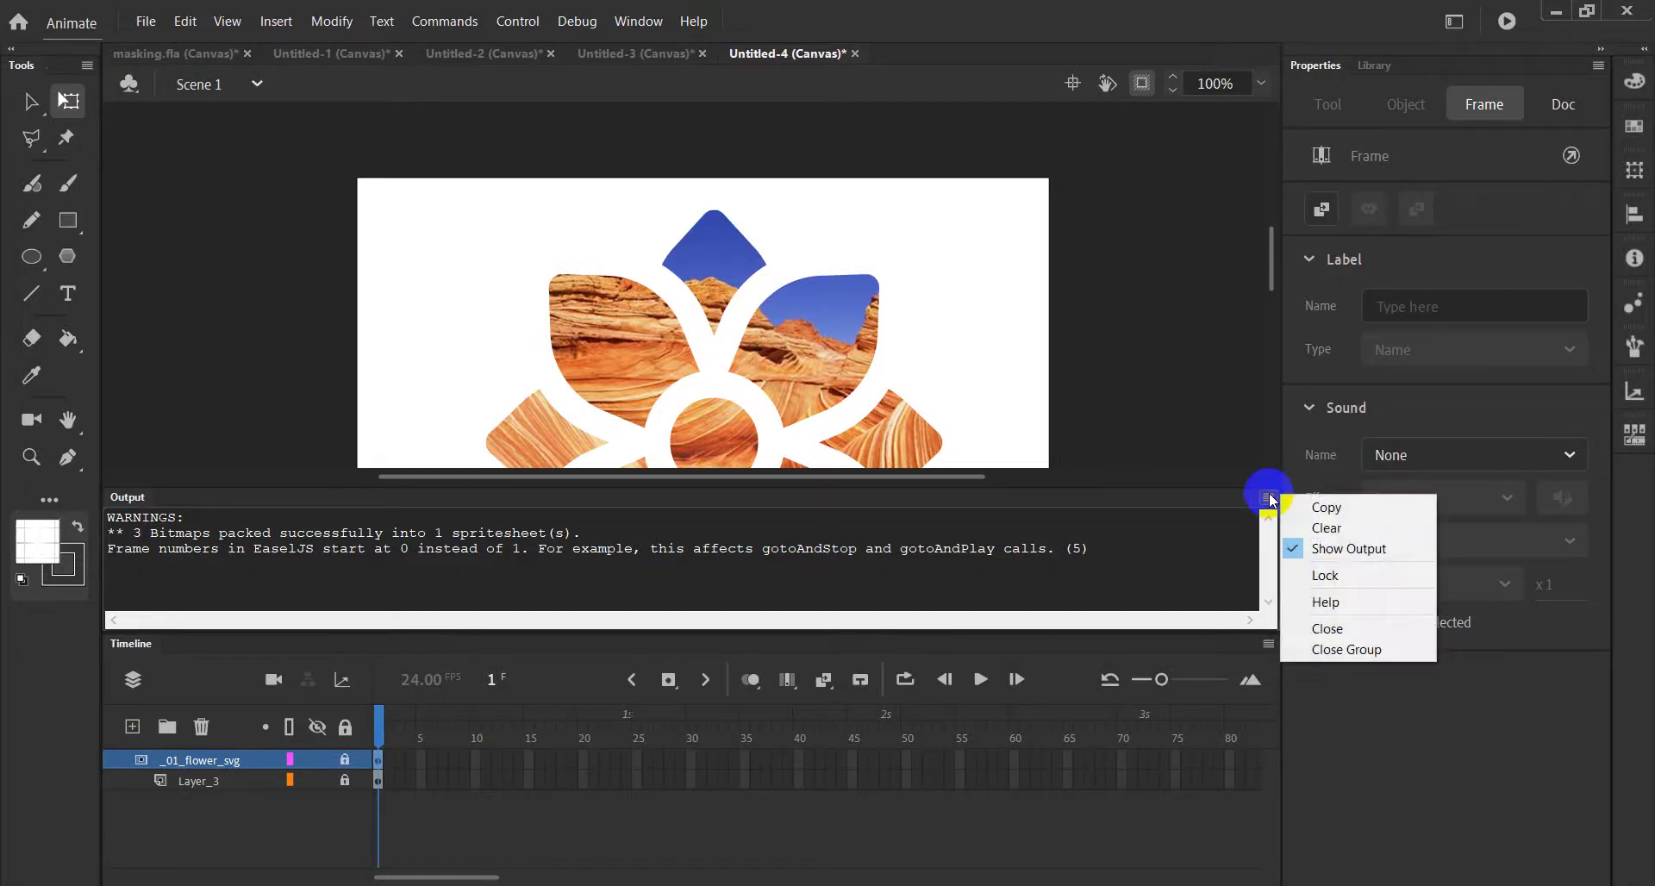
left_click(1340, 627)
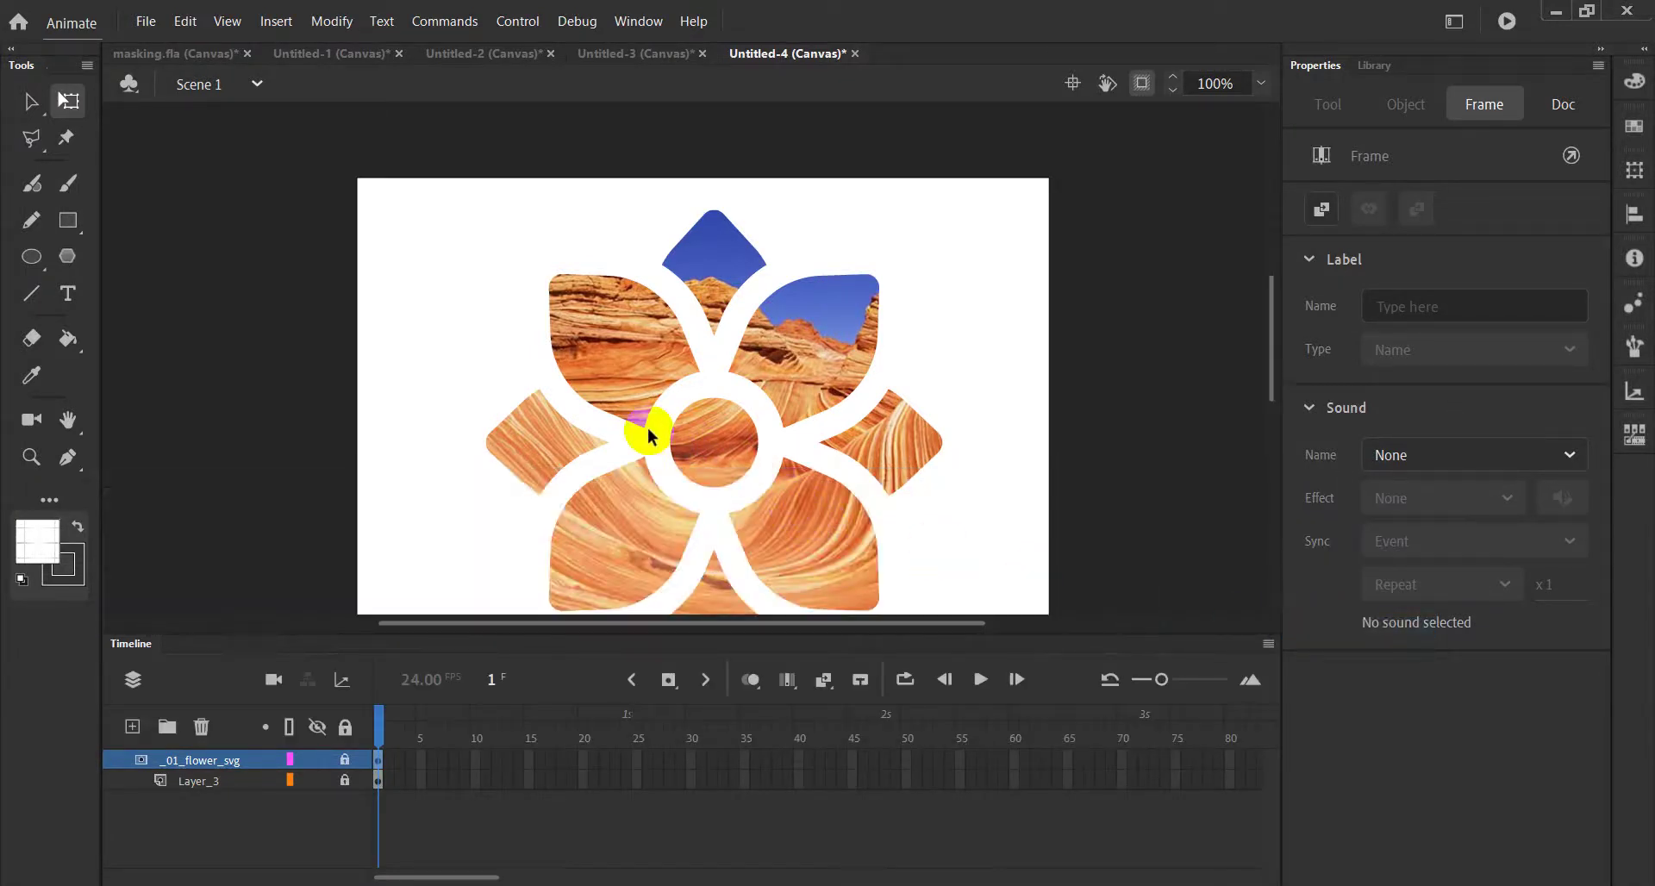